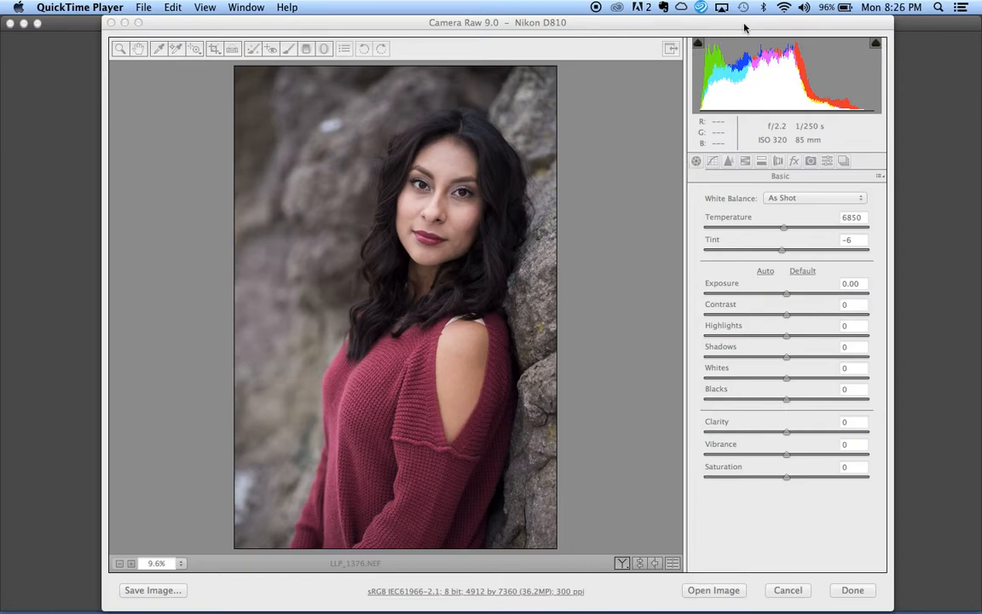
Set the raw portrait's luminance noise reduction to 15.
mouse_move(454, 29)
left_mouse_down()
mouse_move(417, 28)
mouse_move(438, 22)
left_mouse_up()
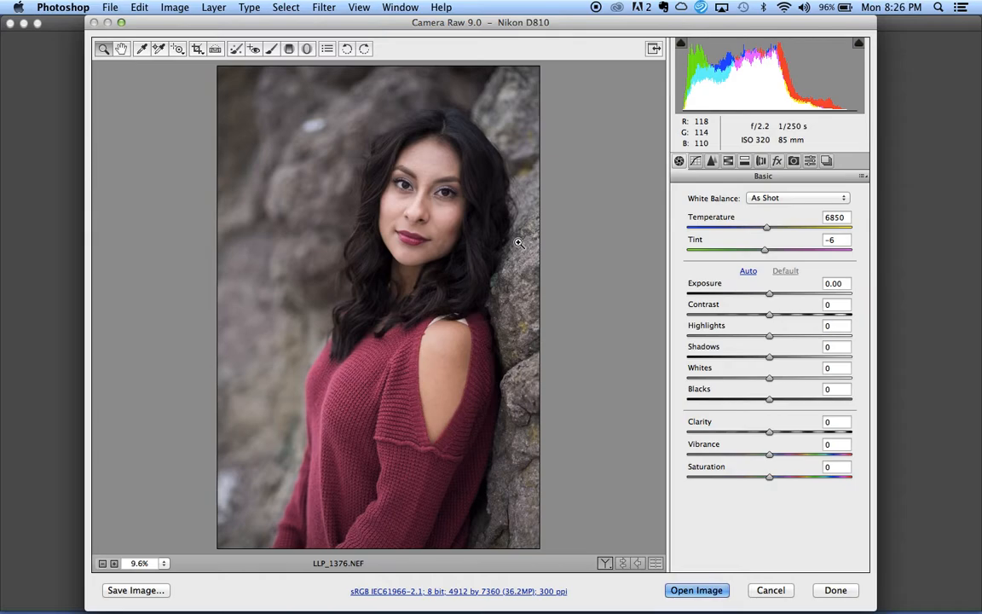
left_click(432, 186)
left_click(432, 186)
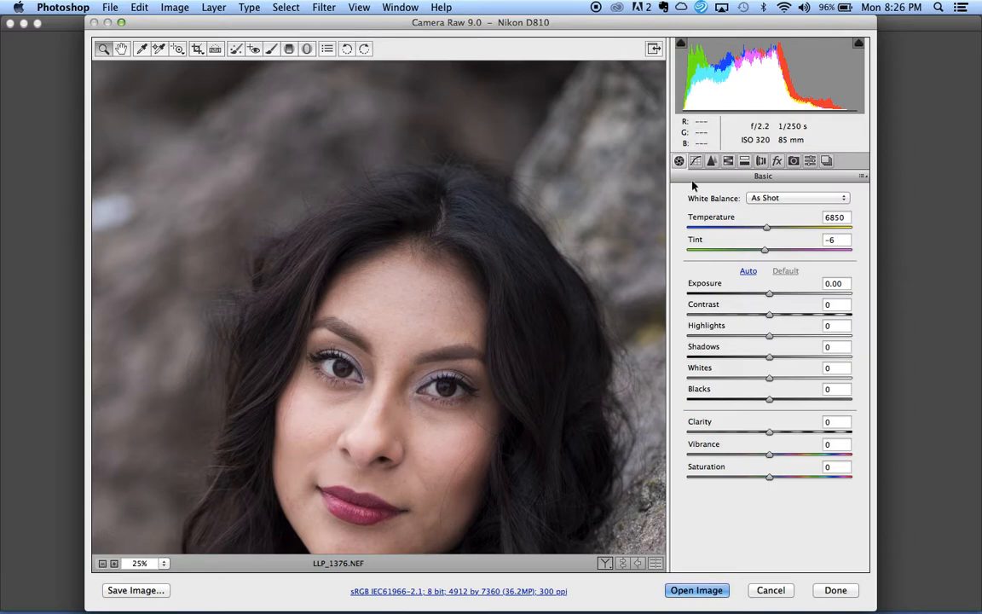
left_click(711, 161)
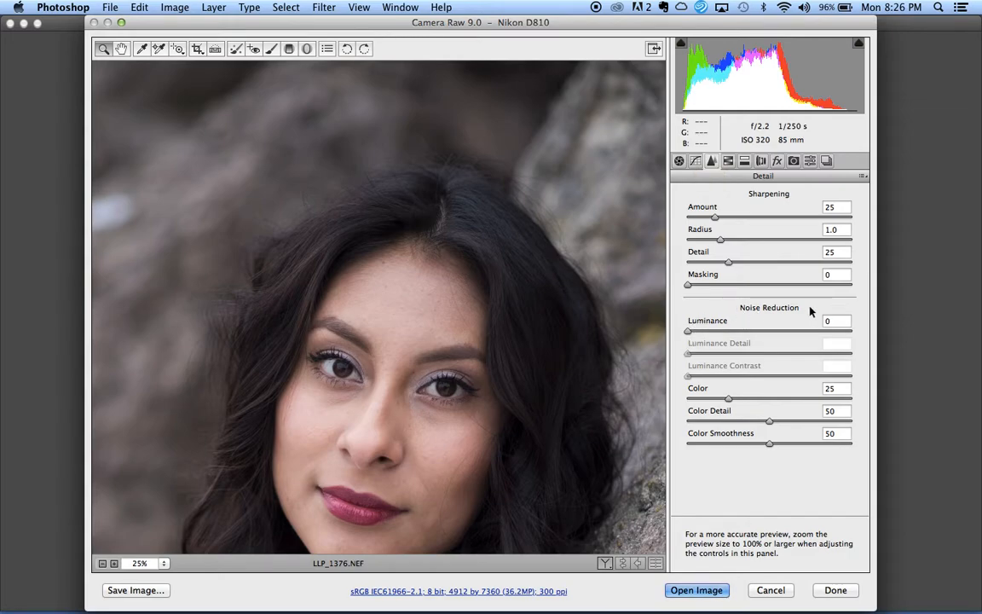
left_click_drag(688, 331, 714, 337)
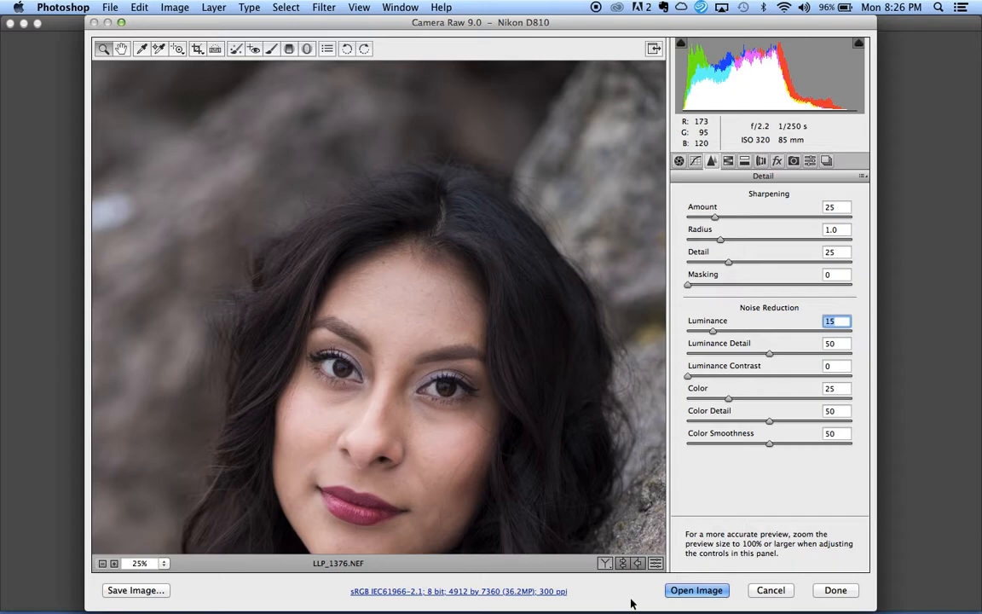
Open the raw portrait in Photoshop for editing and duplicate its Background layer.
left_click(102, 563)
left_click(102, 564)
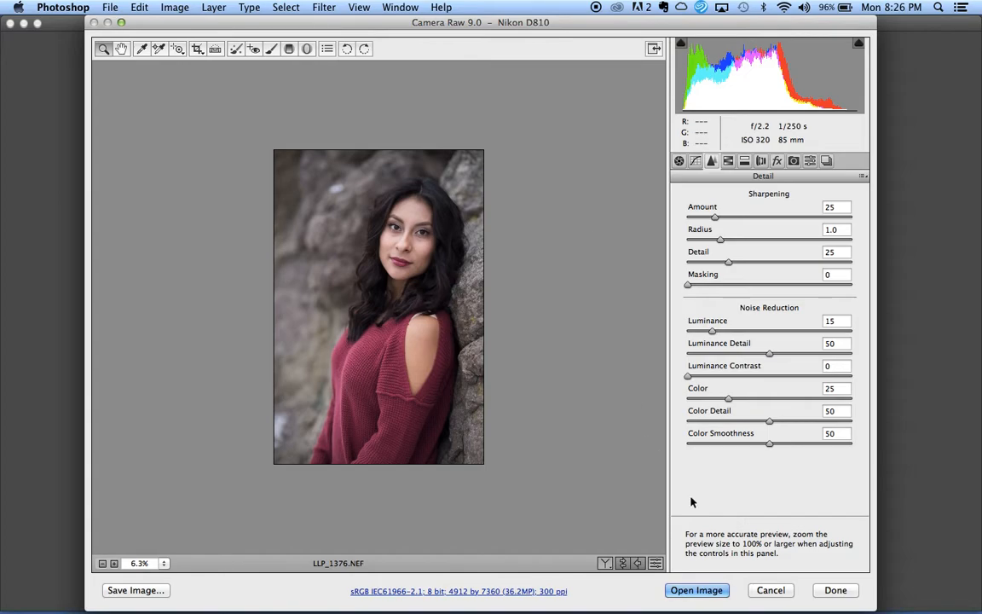
left_click(696, 590)
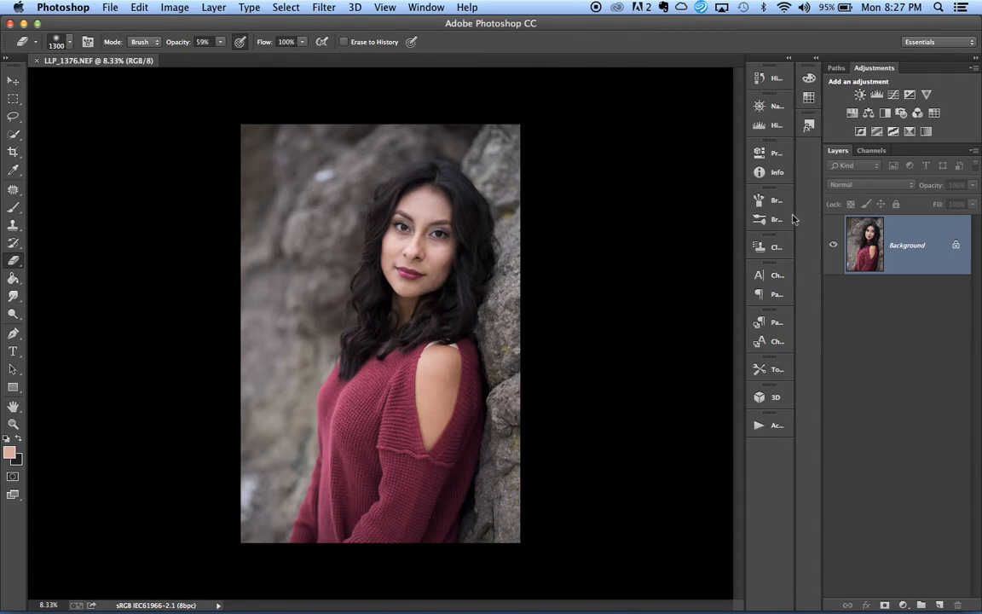
key("super+j")
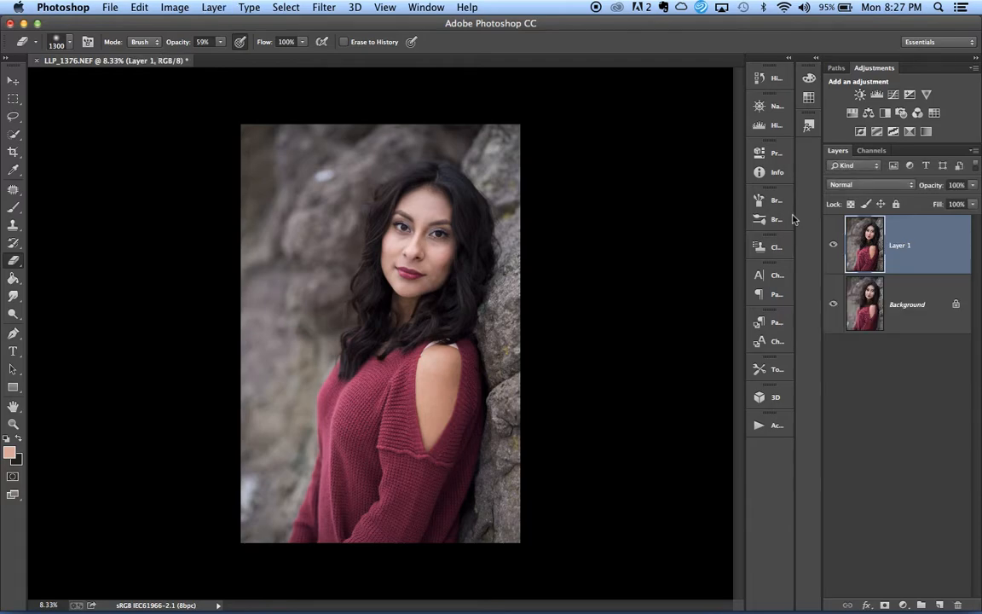
Examine the woman's face, skin and hair both close up and in the overall composition.
key("super+equal")
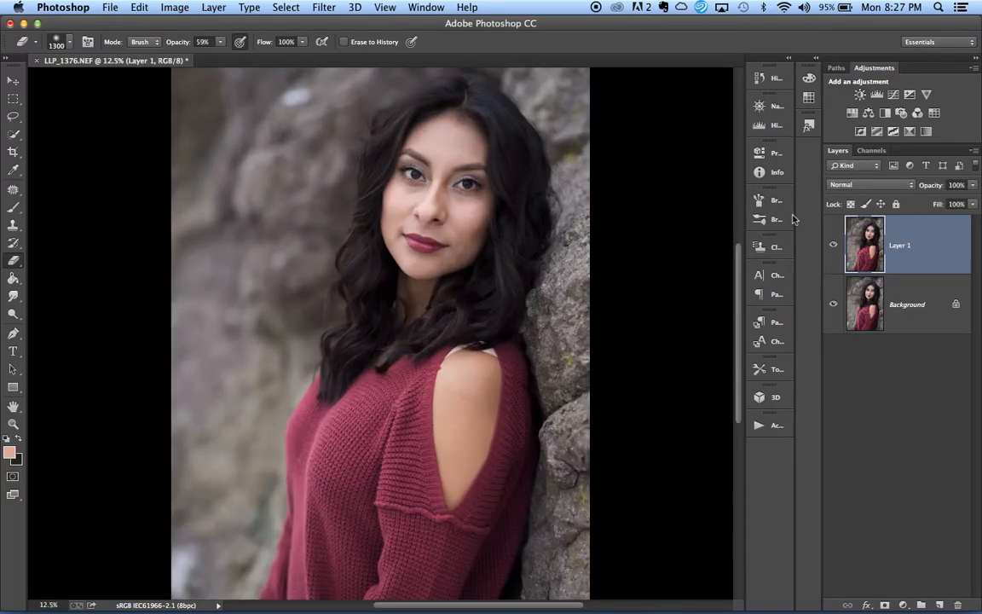
key("super+equal")
key("super+equal")
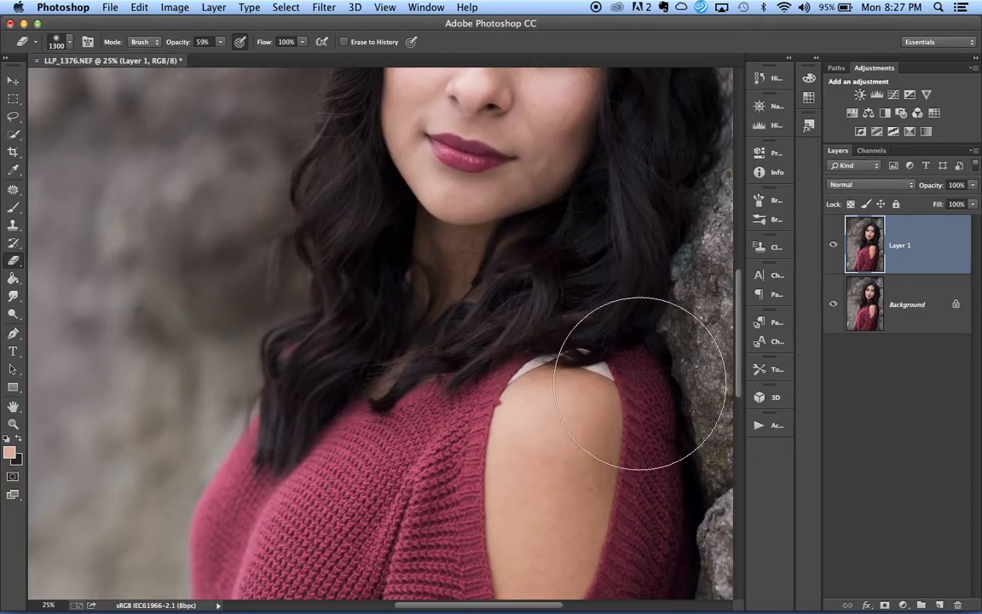
scroll(620, 366, "up", 5)
scroll(639, 384, "up", 3)
scroll(639, 383, "right", 2)
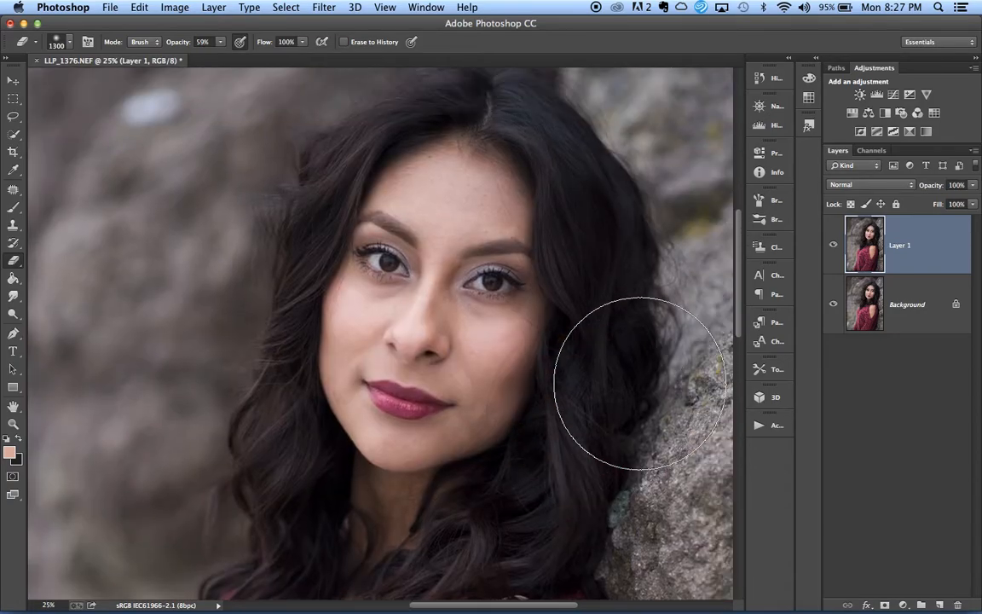
key("super+minus")
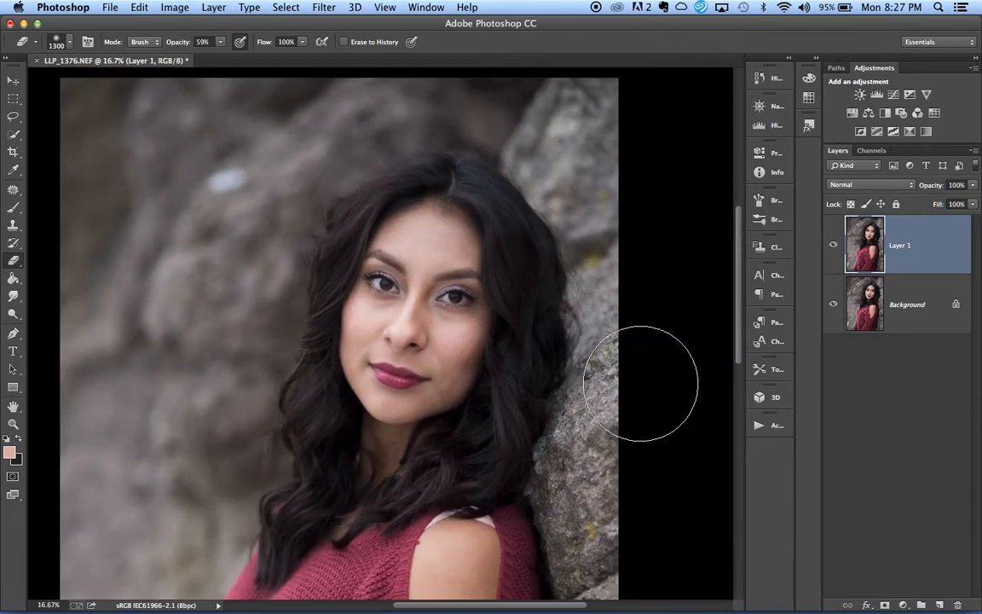
key("super+minus")
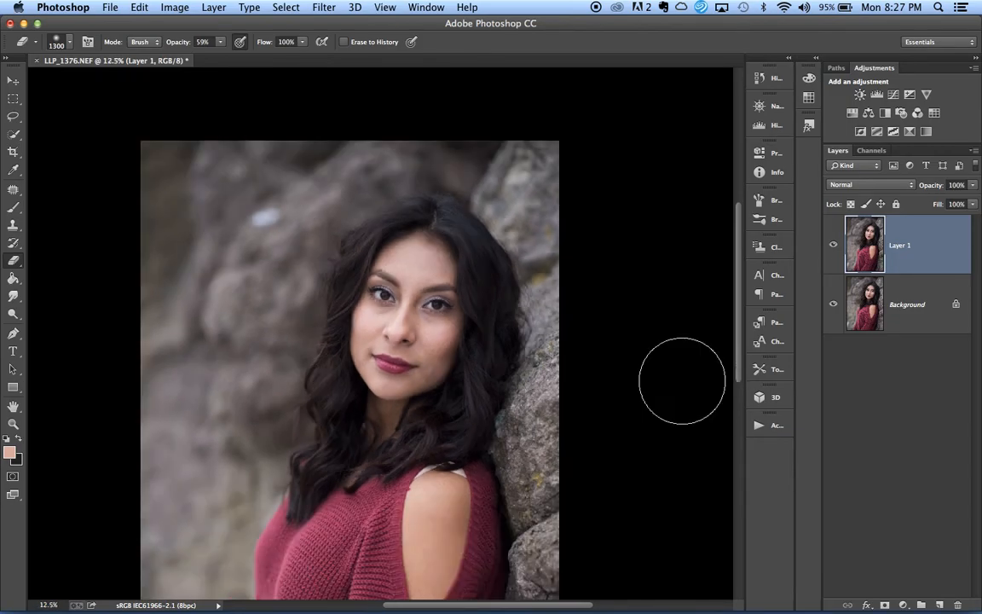
scroll(682, 381, "down", 5)
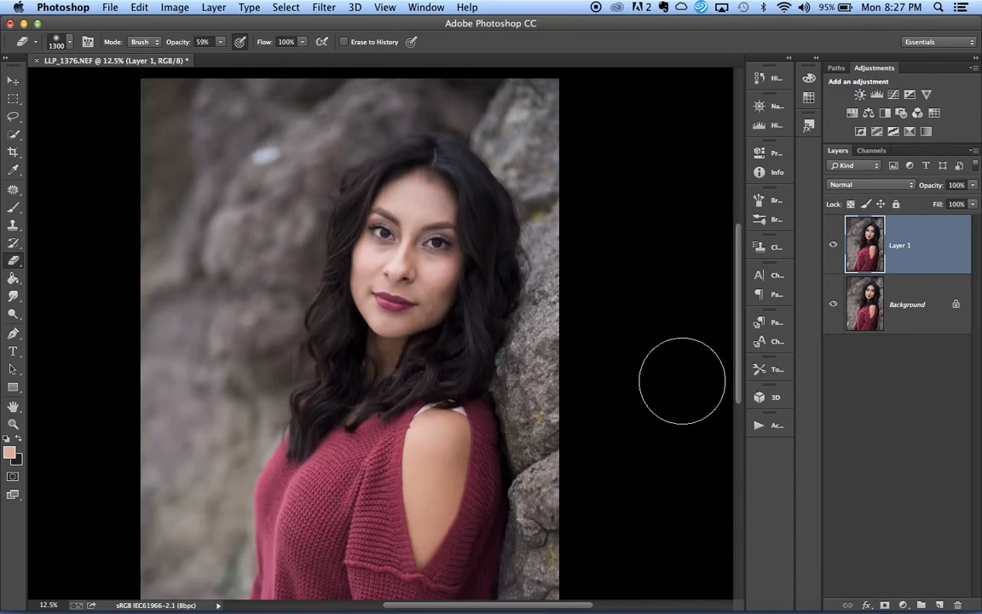
key("super+plus")
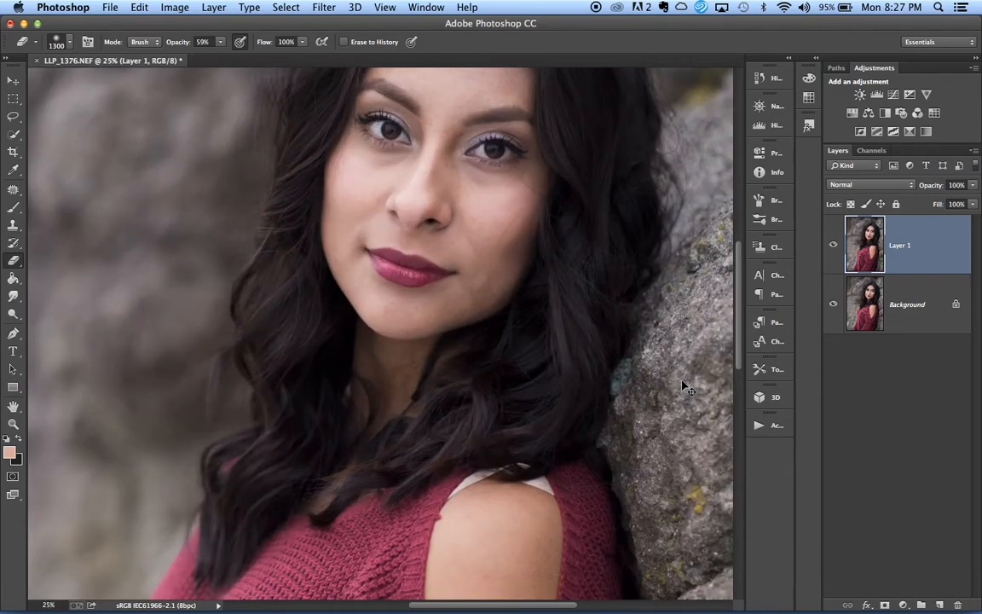
key("super+plus")
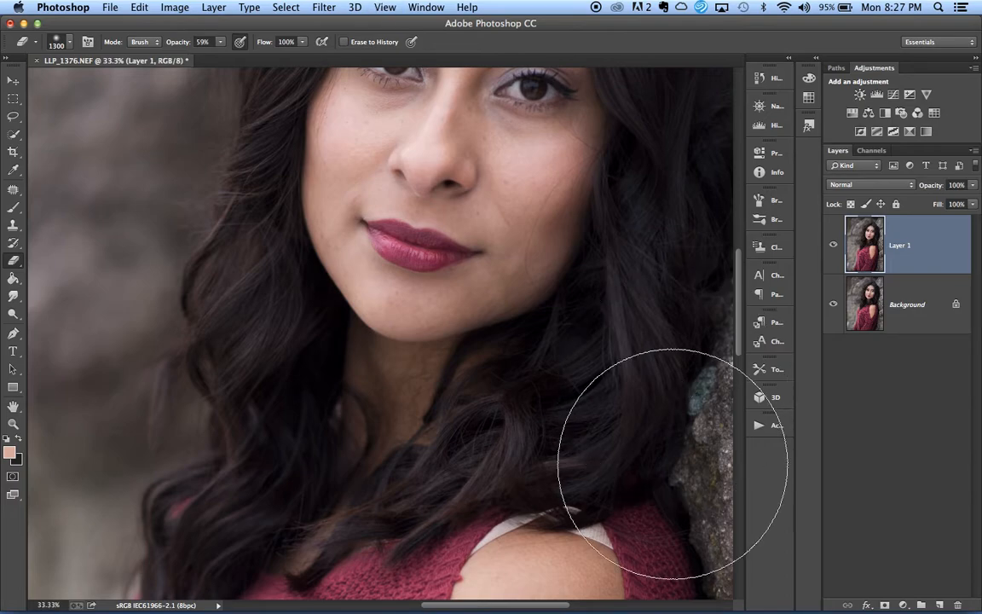
scroll(672, 464, "up", 6)
scroll(673, 464, "up", 6)
scroll(668, 471, "right", 5)
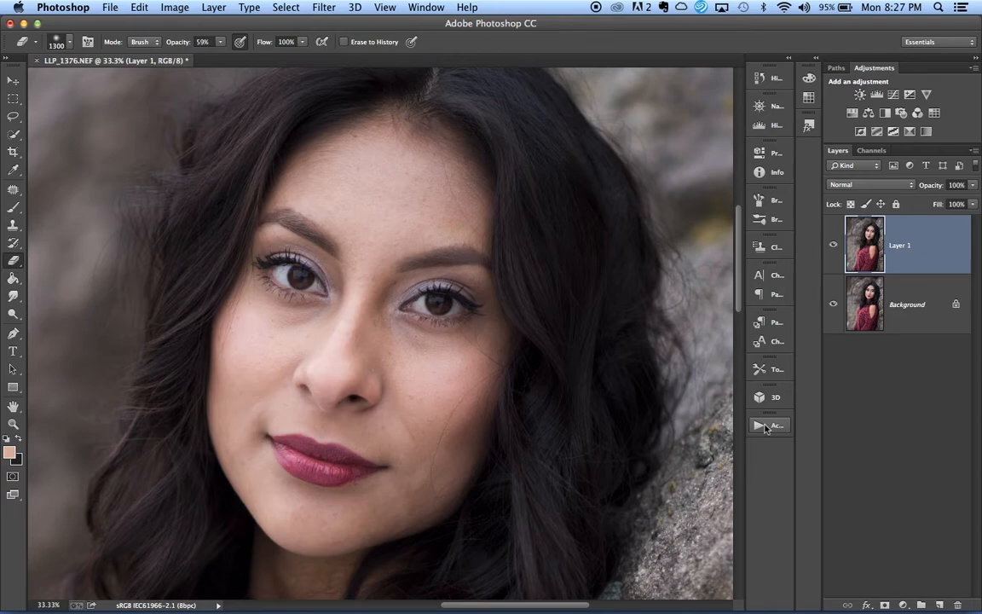
Flatten the image, and duplicate the Background layer for retouching with the Patch tool.
right_click(927, 309)
left_click(861, 408)
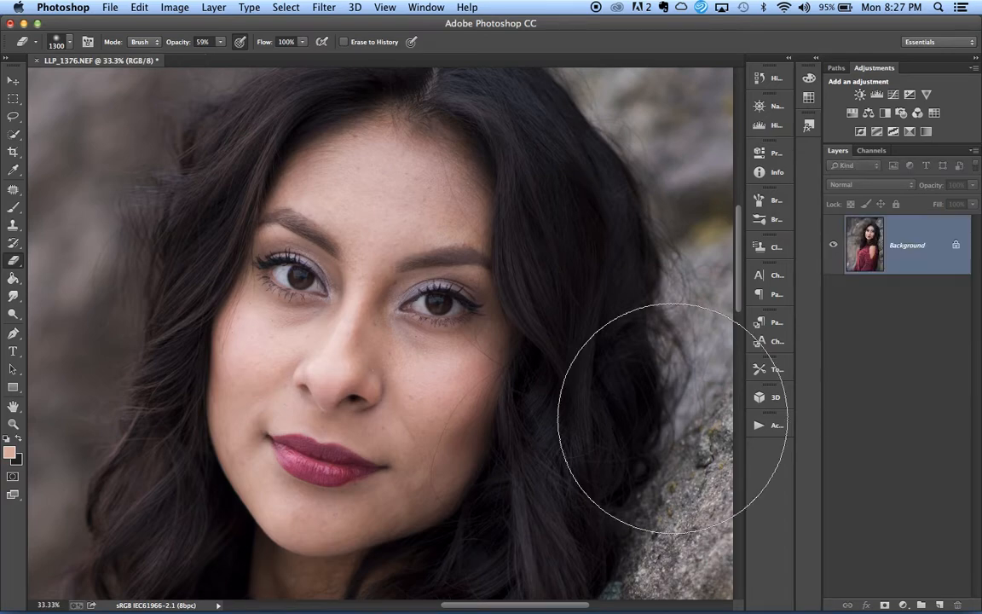
key("super+equal")
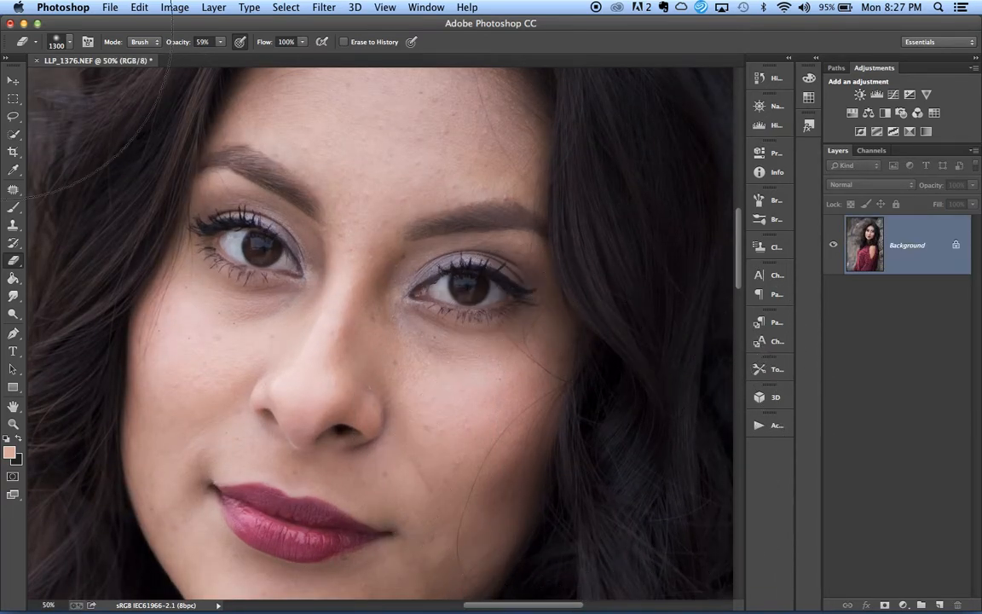
left_click(13, 190)
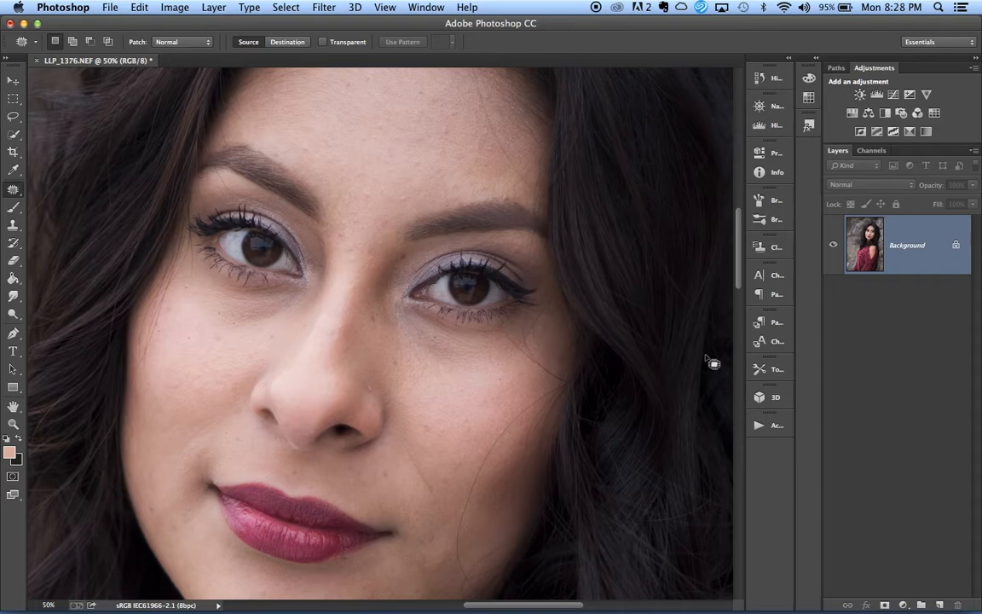
key("super+j")
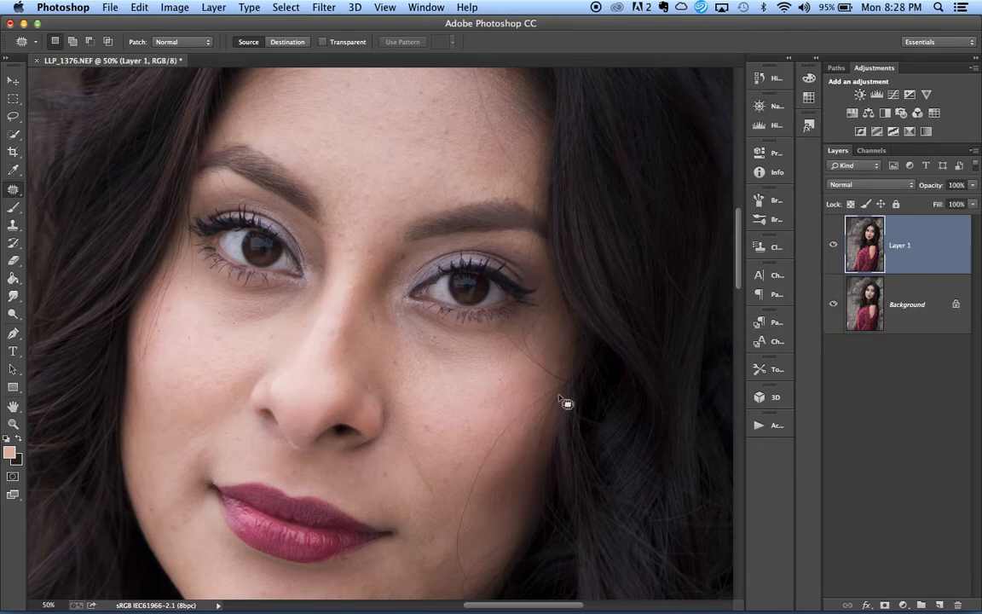
Patch out the long stray hair running down the right-hand cheek using clean skin beside it.
mouse_move(519, 404)
left_mouse_down()
mouse_move(527, 426)
mouse_move(513, 412)
mouse_move(465, 410)
mouse_move(536, 385)
left_mouse_up()
key("super+d")
left_click_drag(525, 402, 488, 396)
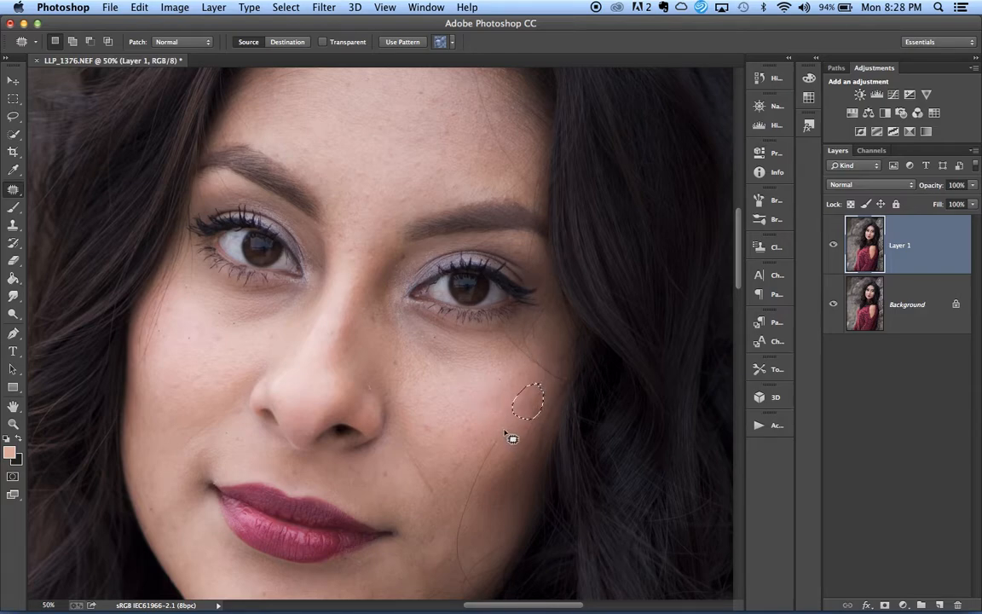
key("super+d")
mouse_move(495, 448)
left_mouse_down()
mouse_move(460, 444)
mouse_move(449, 462)
left_mouse_up()
key("super+d")
key("super+d")
mouse_move(461, 509)
left_mouse_down()
mouse_move(461, 553)
mouse_move(467, 503)
mouse_move(447, 544)
left_mouse_up()
key("super+d")
Patch out the stray hairs below and beside the outer corner of the right-hand eye.
key("super+equal")
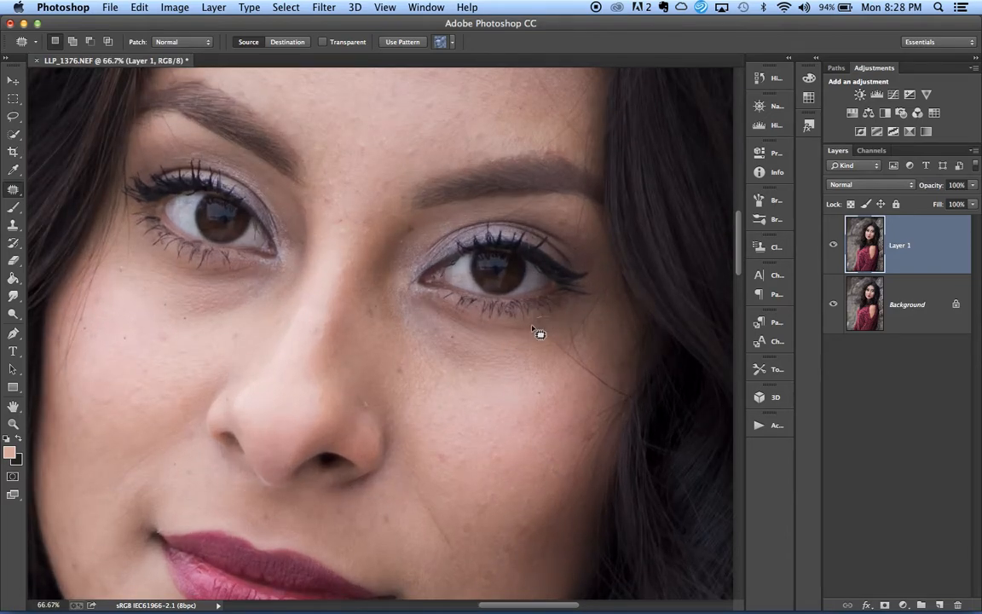
mouse_move(562, 330)
left_mouse_down()
mouse_move(532, 324)
mouse_move(543, 351)
mouse_move(550, 329)
mouse_move(502, 338)
left_mouse_up()
mouse_move(566, 331)
left_mouse_down()
mouse_move(572, 358)
mouse_move(572, 338)
left_mouse_up()
mouse_move(570, 336)
left_mouse_down()
mouse_move(549, 379)
mouse_move(589, 370)
mouse_move(577, 362)
mouse_move(562, 379)
mouse_move(581, 374)
mouse_move(592, 389)
mouse_move(594, 378)
mouse_move(564, 384)
mouse_move(605, 386)
mouse_move(607, 374)
mouse_move(578, 387)
mouse_move(620, 380)
left_mouse_up()
left_click_drag(614, 385, 578, 386)
left_click_drag(583, 334, 580, 337)
left_click_drag(593, 301, 591, 300)
left_click_drag(592, 304, 586, 331)
Try to patch the skin just below the outer end of the right-hand eyebrow.
mouse_move(585, 206)
left_mouse_down()
mouse_move(578, 221)
mouse_move(584, 209)
mouse_move(562, 209)
left_mouse_up()
key("super+d")
key("super+z")
left_click(139, 6)
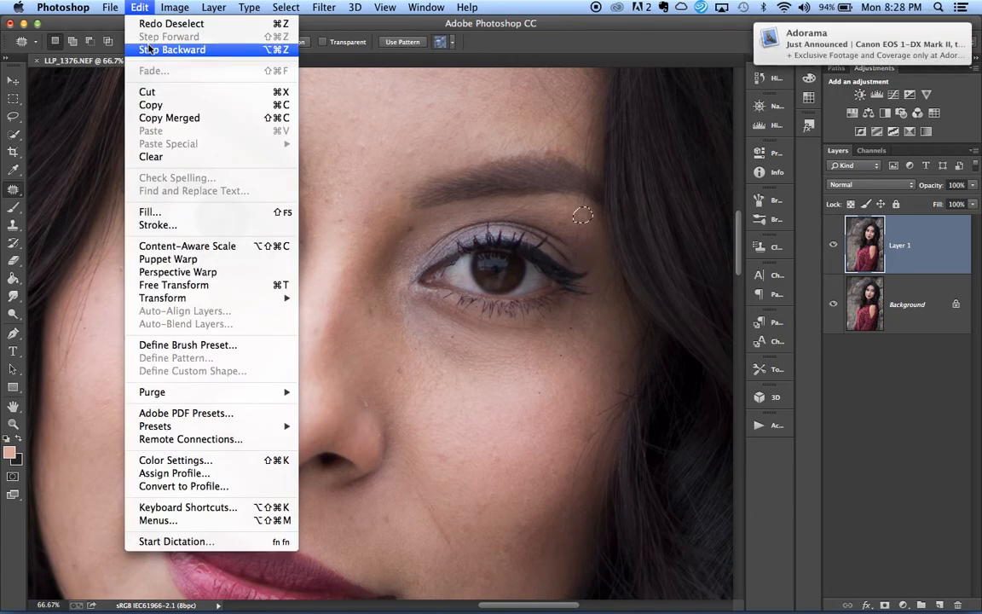
left_click(149, 49)
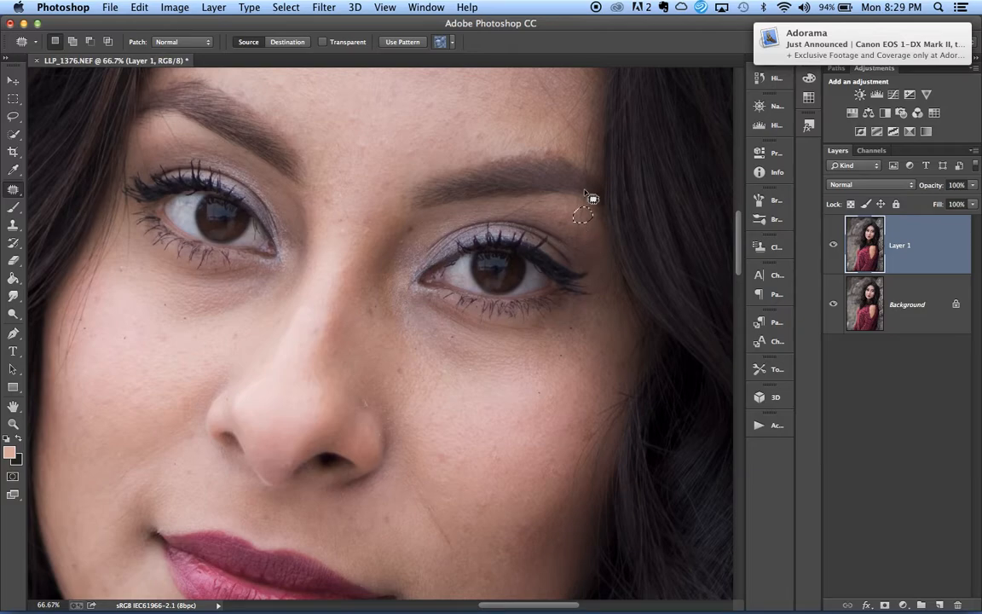
key("super+d")
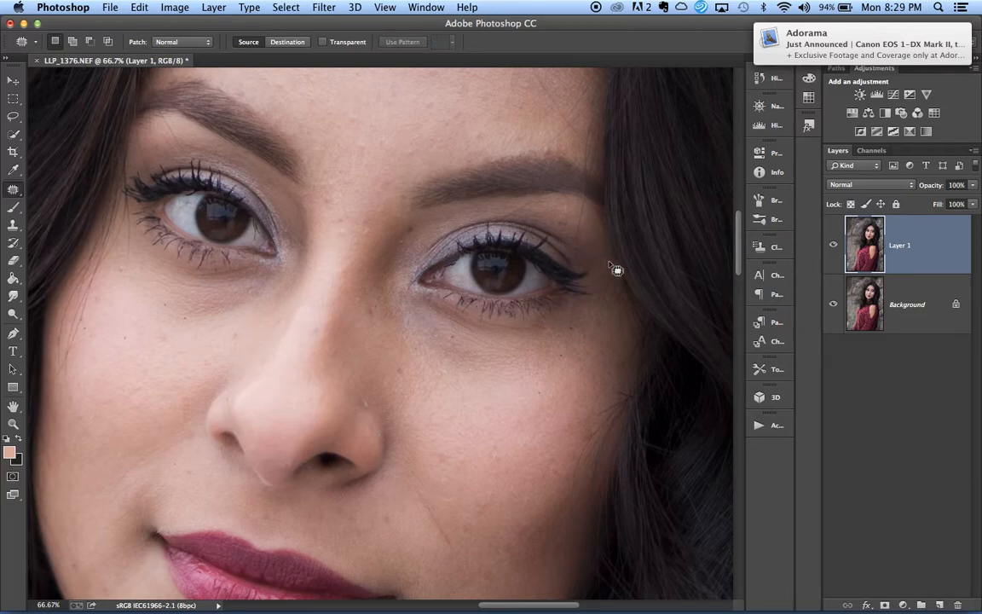
Patch the remaining marks near the right-hand eye's outer corner and at the cheek's edge by the hair.
mouse_move(572, 320)
left_mouse_down()
mouse_move(588, 309)
mouse_move(570, 343)
left_mouse_up()
mouse_move(602, 286)
left_mouse_down()
mouse_move(604, 312)
mouse_move(611, 291)
mouse_move(595, 339)
left_mouse_up()
mouse_move(606, 401)
left_mouse_down()
mouse_move(596, 411)
mouse_move(616, 418)
mouse_move(600, 414)
mouse_move(617, 399)
mouse_move(595, 403)
mouse_move(625, 385)
mouse_move(611, 390)
mouse_move(631, 392)
mouse_move(604, 388)
left_mouse_up()
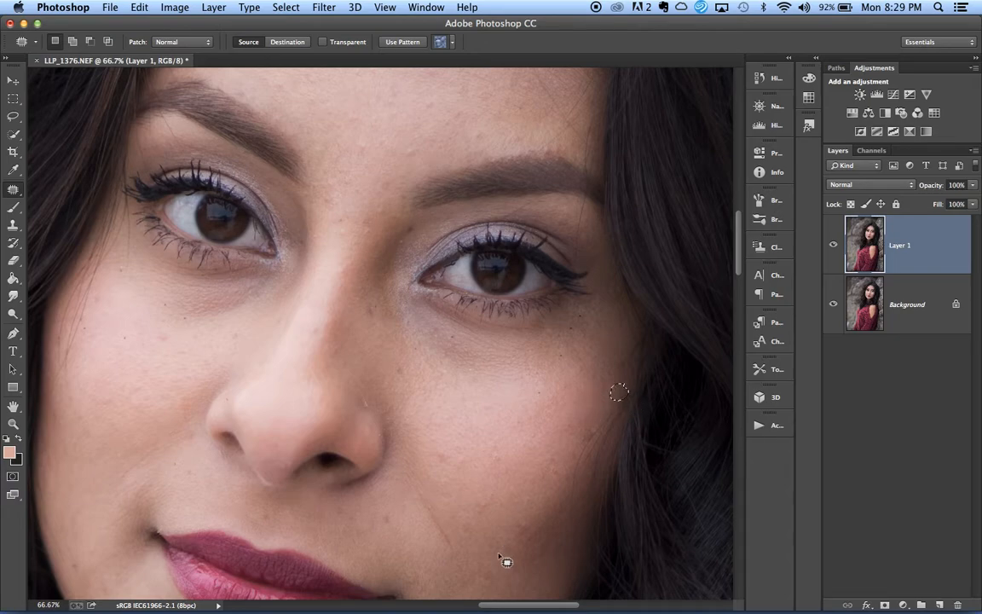
key("super+d")
Patch the small blemishes and hair remnants on the lower outer part of the right-hand cheek.
left_click_drag(568, 493, 562, 499)
left_click_drag(582, 451, 587, 455)
left_click_drag(579, 461, 547, 458)
key("super+d")
mouse_move(568, 429)
left_mouse_down()
mouse_move(612, 442)
mouse_move(594, 449)
left_mouse_up()
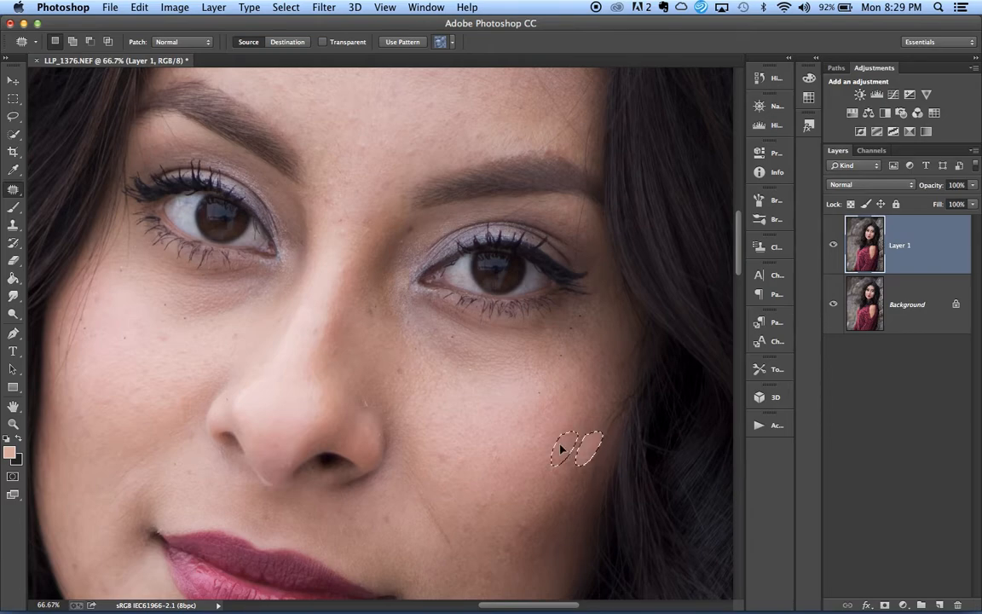
key("super+d")
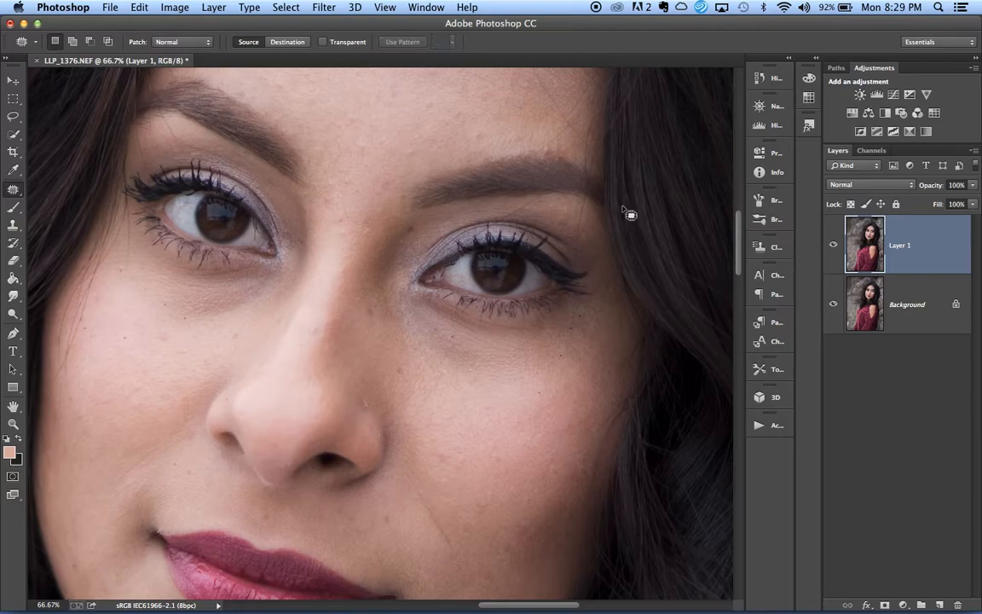
Examine the stray-hair cleanup on the face in the overall portrait and close up.
key("super+minus")
key("super+minus")
key("super+minus")
key("super+minus")
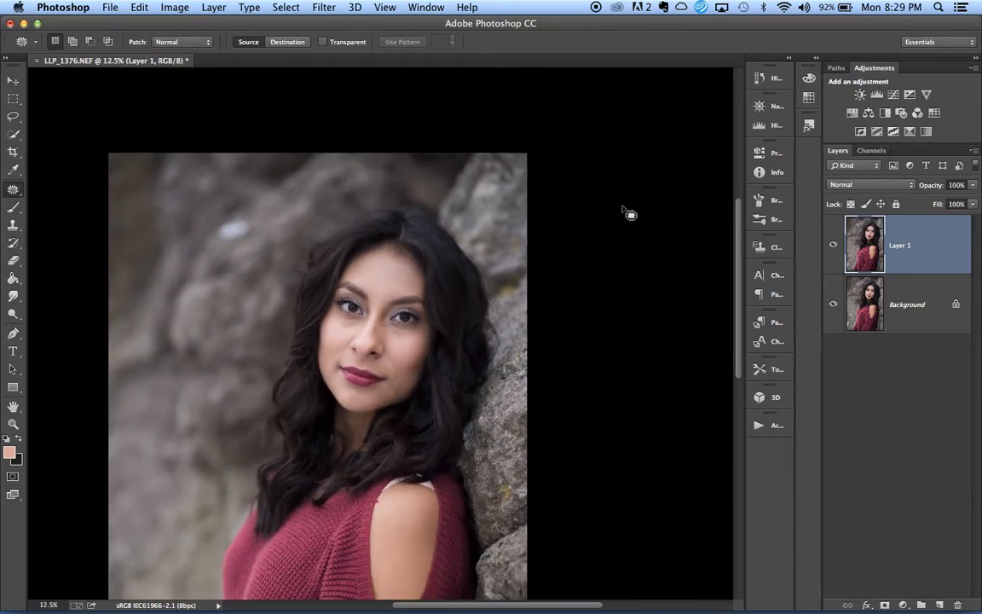
key("super+plus")
key("super+plus")
key("super+plus")
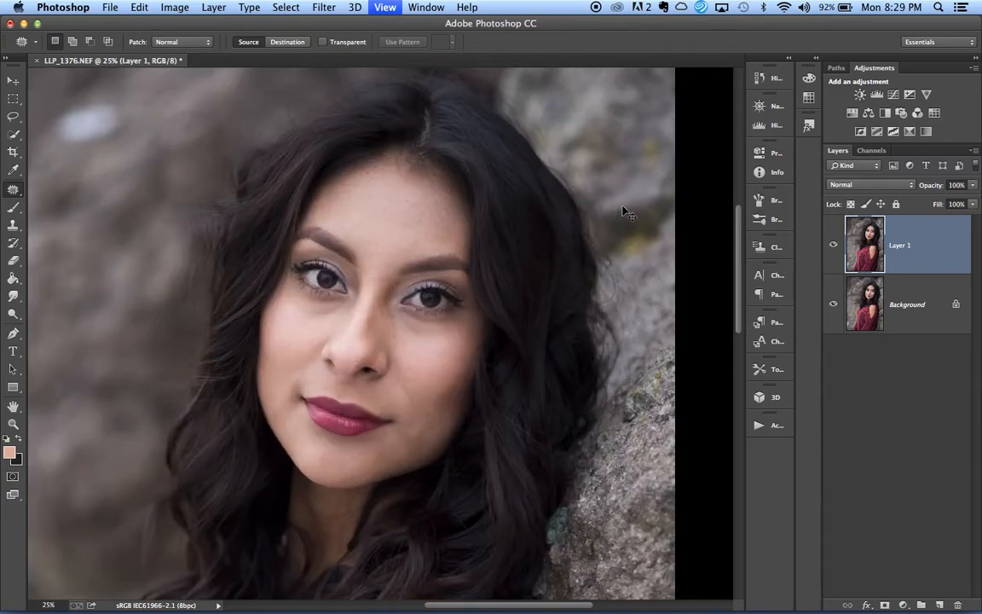
key("super+plus")
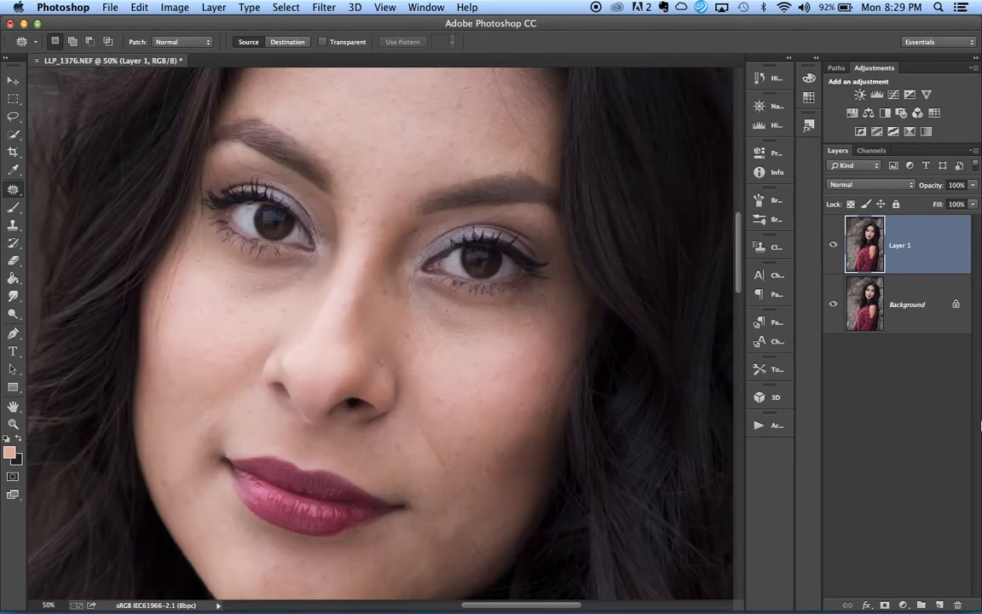
Flatten the retouched layer into the Background.
right_click(917, 300)
left_click(867, 406)
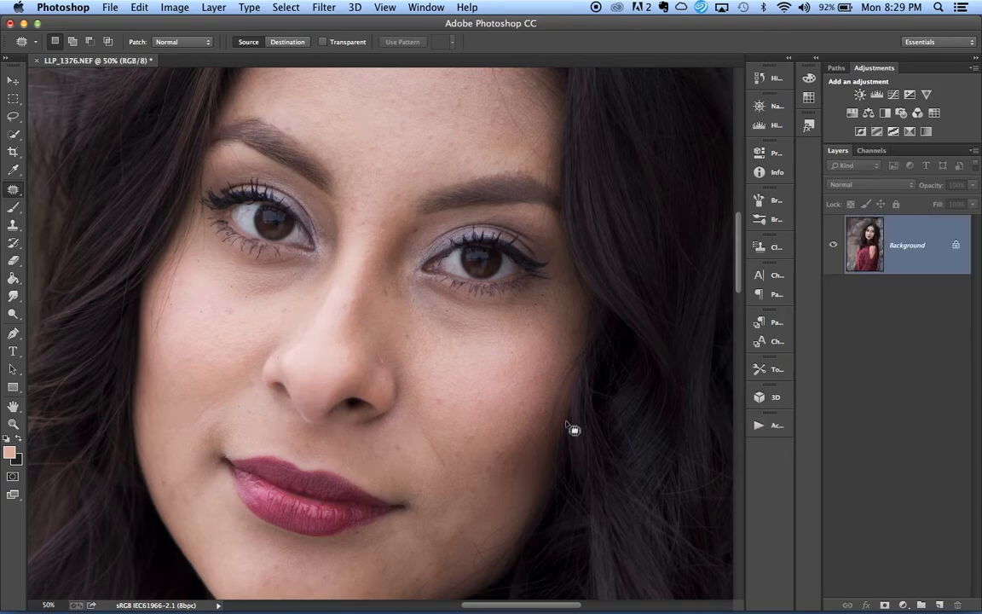
scroll(570, 422, "up", 2)
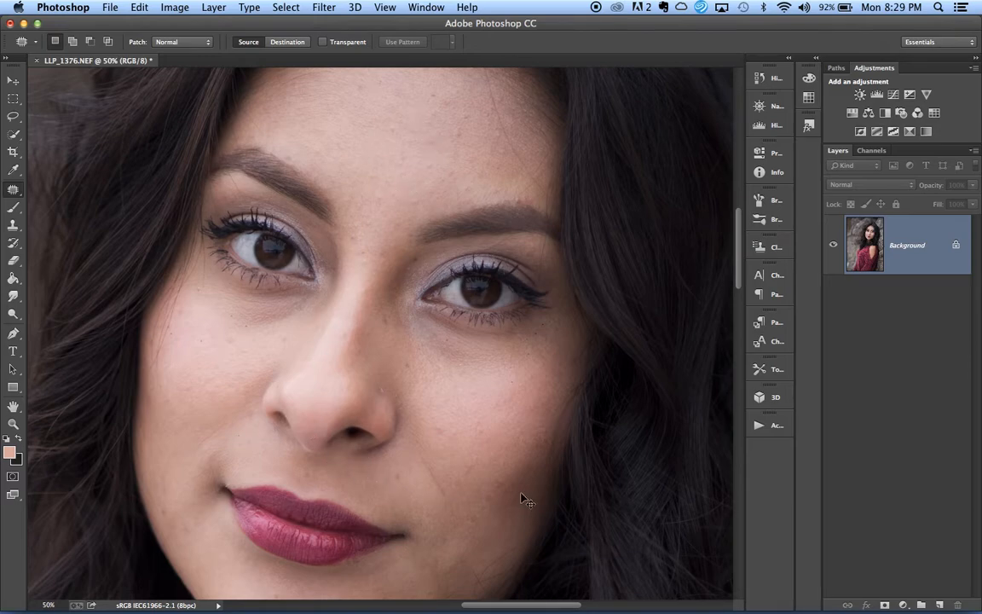
key("super+plus")
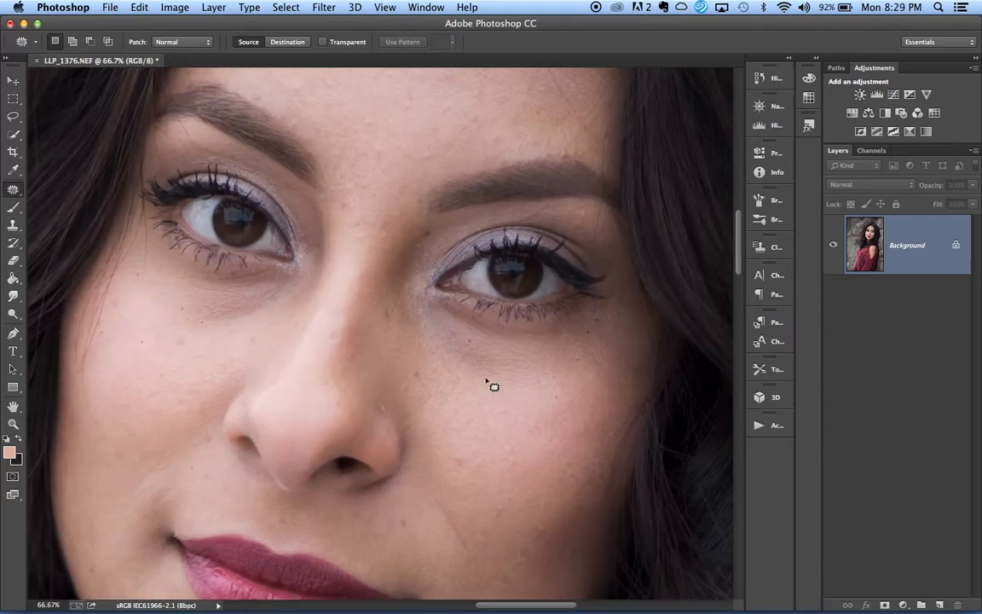
key("super+minus")
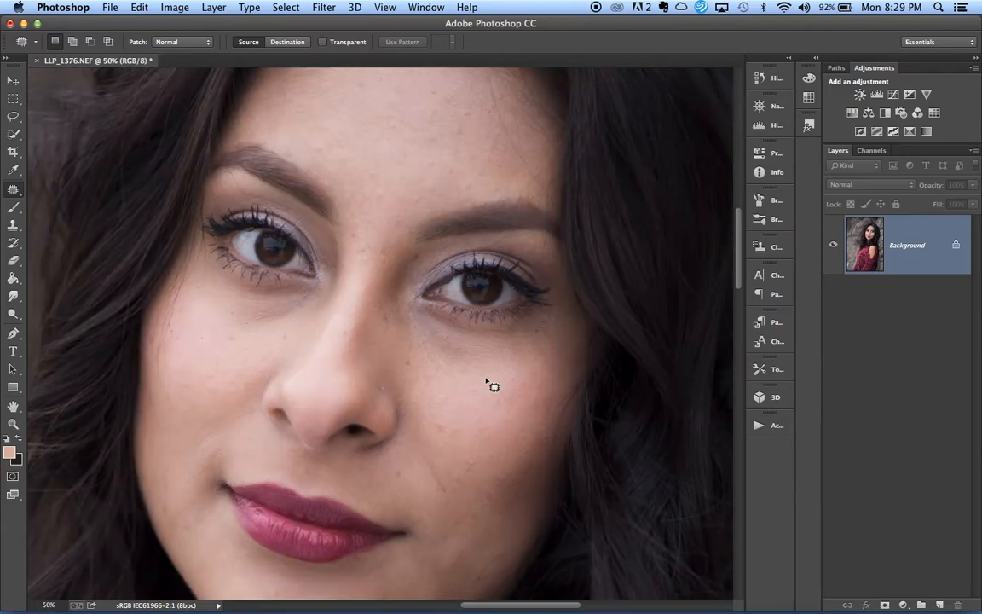
Run the Frequency Separation action from the RETOUCH set on the flattened portrait.
key("super+minus")
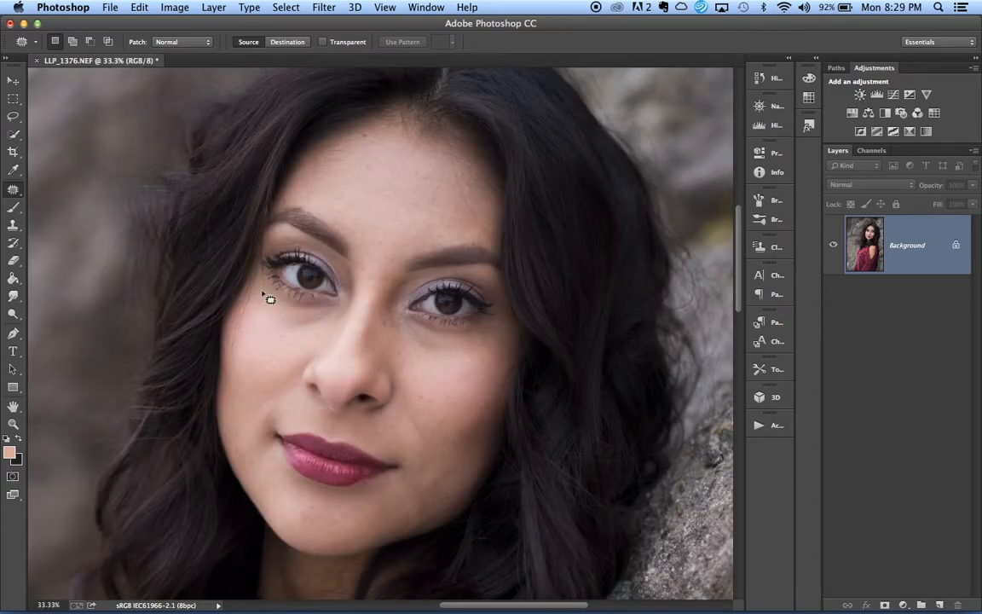
left_click(767, 425)
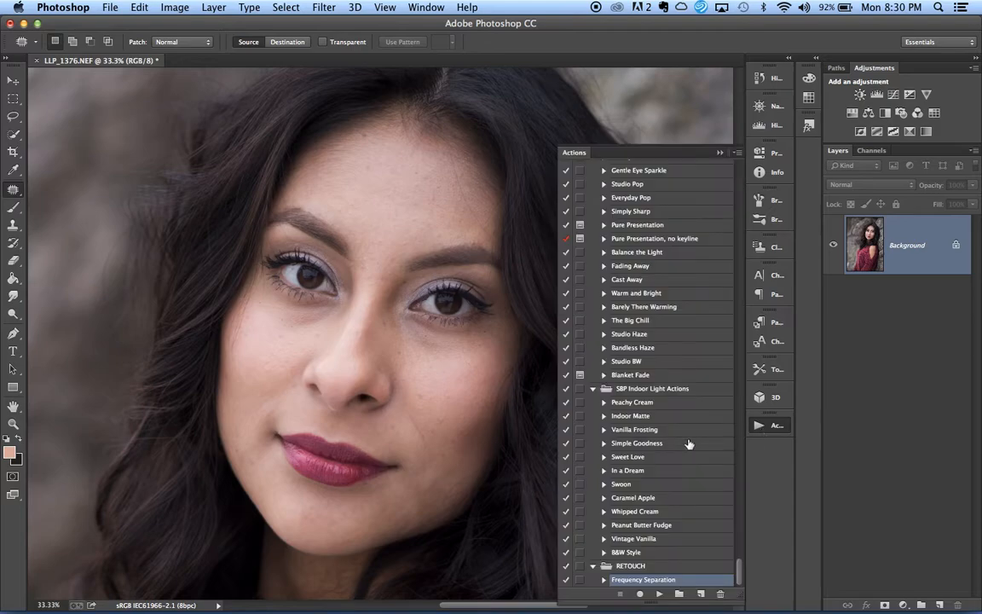
left_click(661, 593)
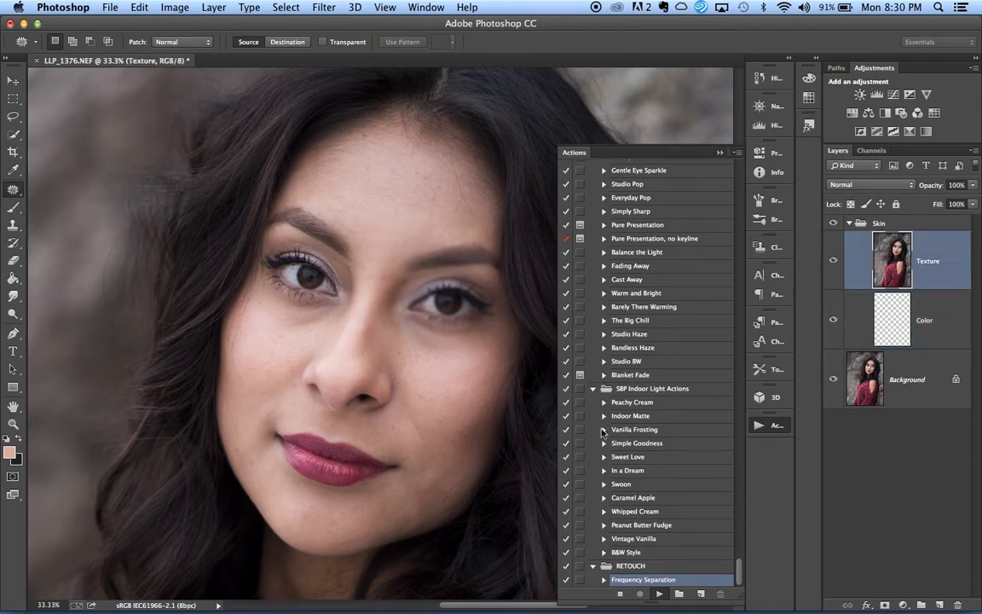
left_click(719, 153)
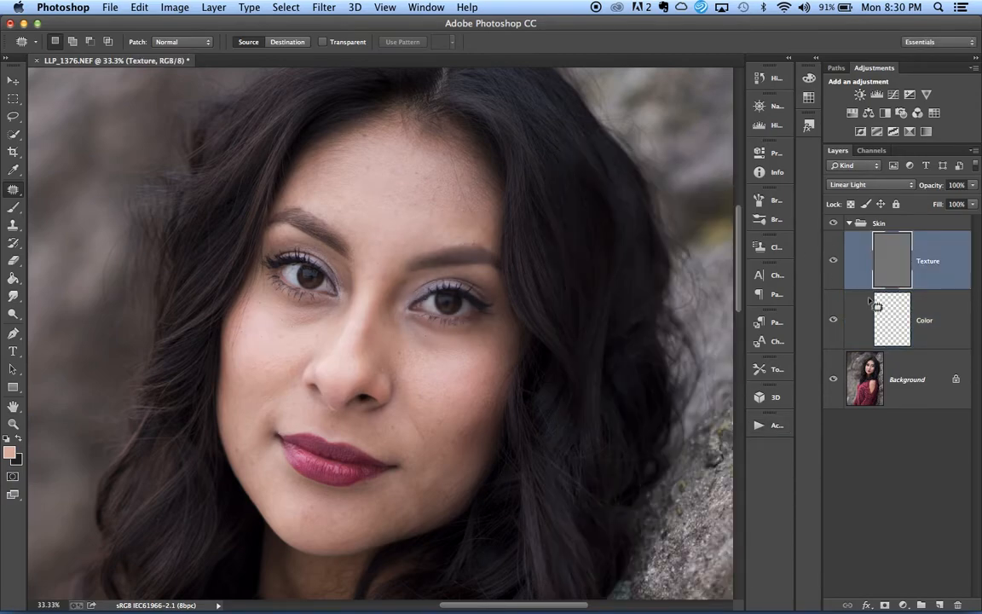
On the Color layer, patch the uneven tone under the left-hand eye and at its inner corner.
left_click(949, 329)
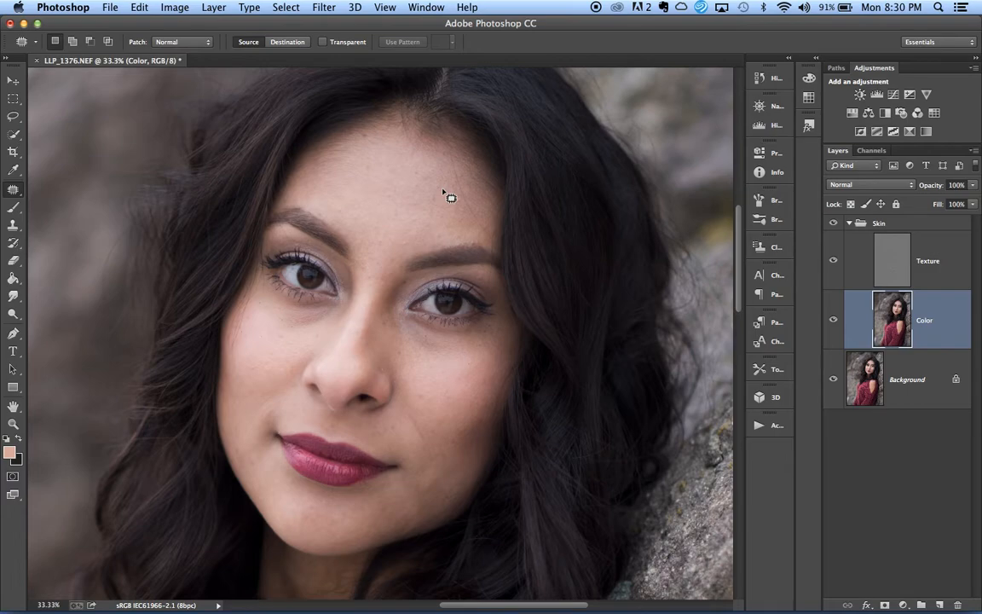
key("super+equal")
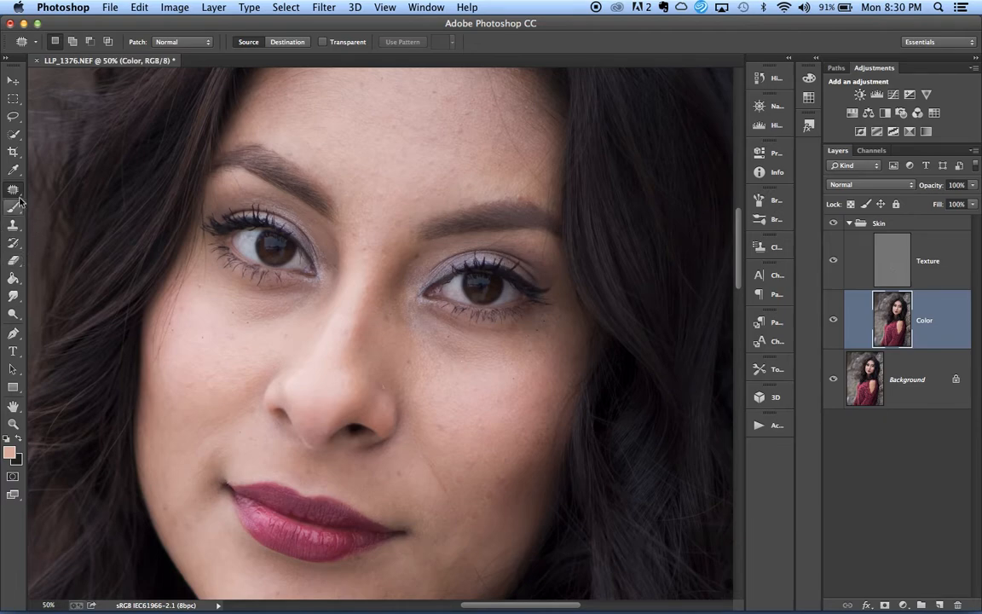
key("super+equal")
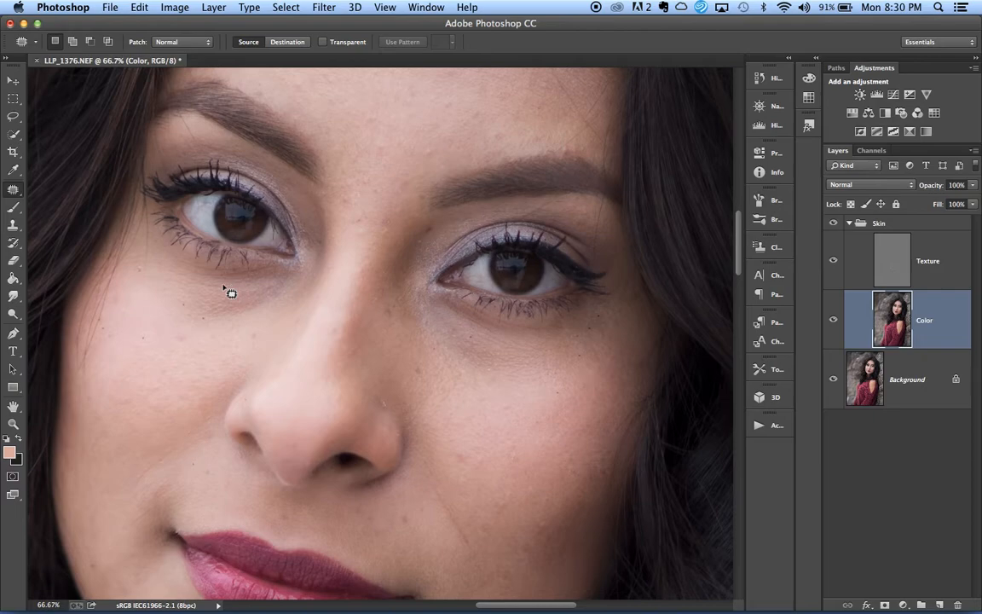
mouse_move(205, 328)
left_mouse_down()
mouse_move(270, 307)
mouse_move(228, 294)
mouse_move(217, 324)
mouse_move(168, 353)
mouse_move(153, 346)
left_mouse_up()
key("super+d")
mouse_move(275, 277)
left_mouse_down()
mouse_move(263, 307)
mouse_move(285, 280)
mouse_move(238, 333)
left_mouse_up()
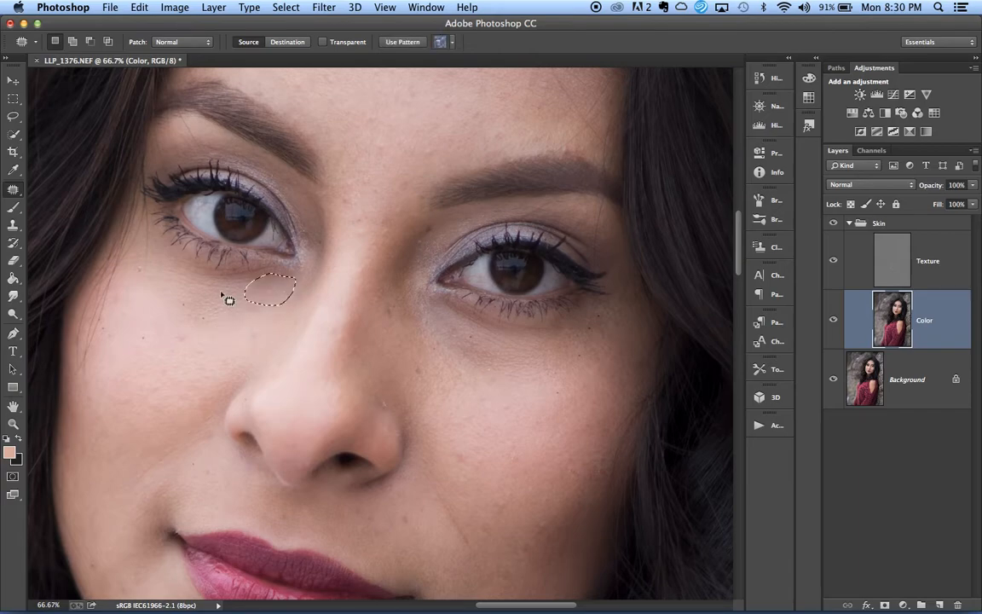
Patch the uneven color under the right-hand eye and across the right-hand cheek using nearby smooth skin.
mouse_move(488, 332)
left_mouse_down()
mouse_move(467, 334)
mouse_move(475, 378)
mouse_move(490, 332)
mouse_move(481, 414)
left_mouse_up()
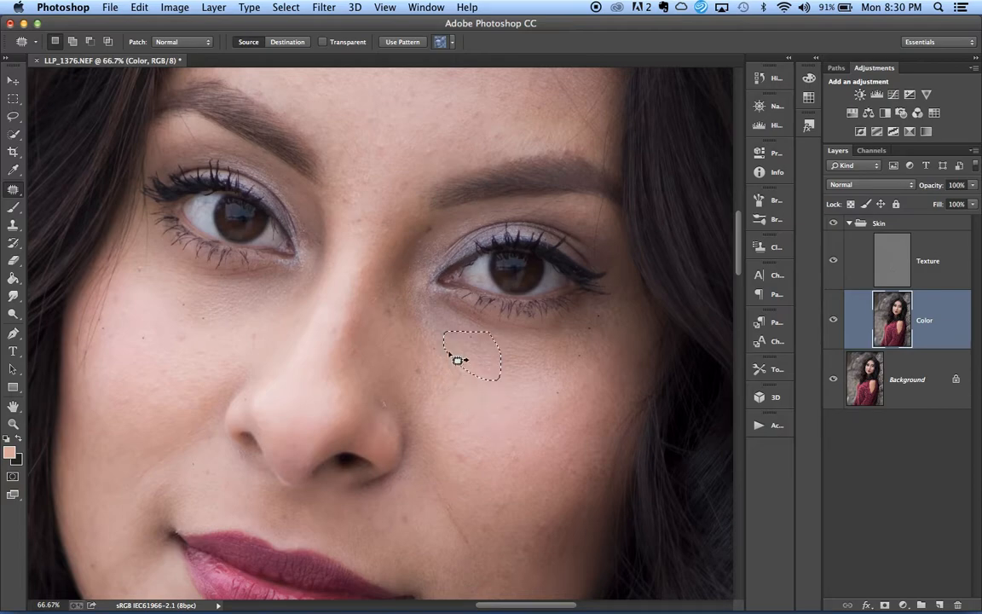
mouse_move(429, 303)
left_mouse_down()
mouse_move(414, 340)
mouse_move(462, 335)
mouse_move(440, 316)
mouse_move(433, 371)
left_mouse_up()
mouse_move(467, 457)
left_mouse_down()
mouse_move(475, 467)
mouse_move(458, 450)
left_mouse_up()
mouse_move(560, 388)
left_mouse_down()
mouse_move(548, 397)
mouse_move(586, 416)
mouse_move(564, 388)
left_mouse_up()
left_click_drag(552, 412, 510, 412)
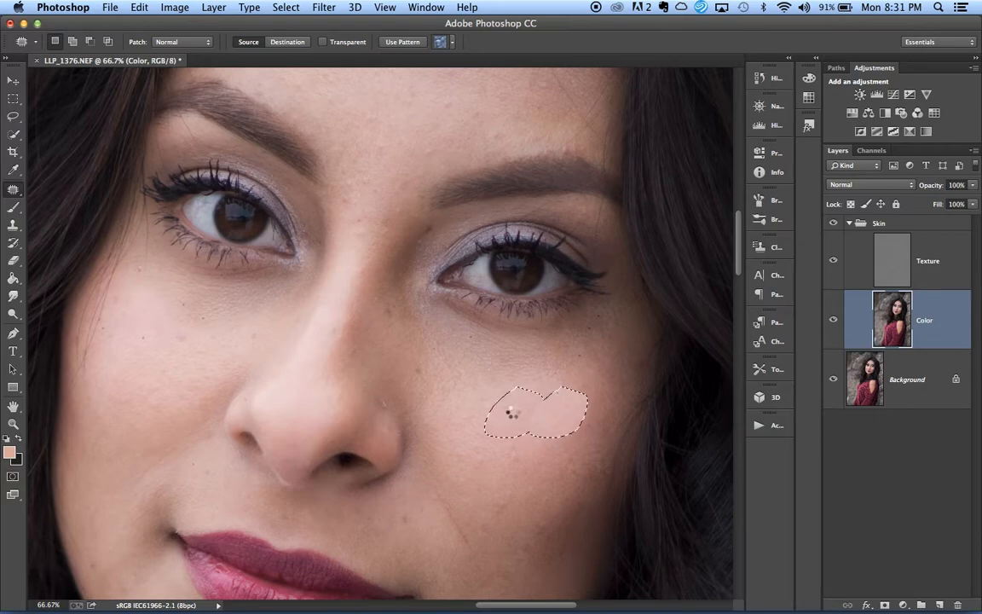
mouse_move(594, 364)
left_mouse_down()
mouse_move(612, 409)
mouse_move(596, 365)
left_mouse_up()
left_click_drag(591, 390, 554, 388)
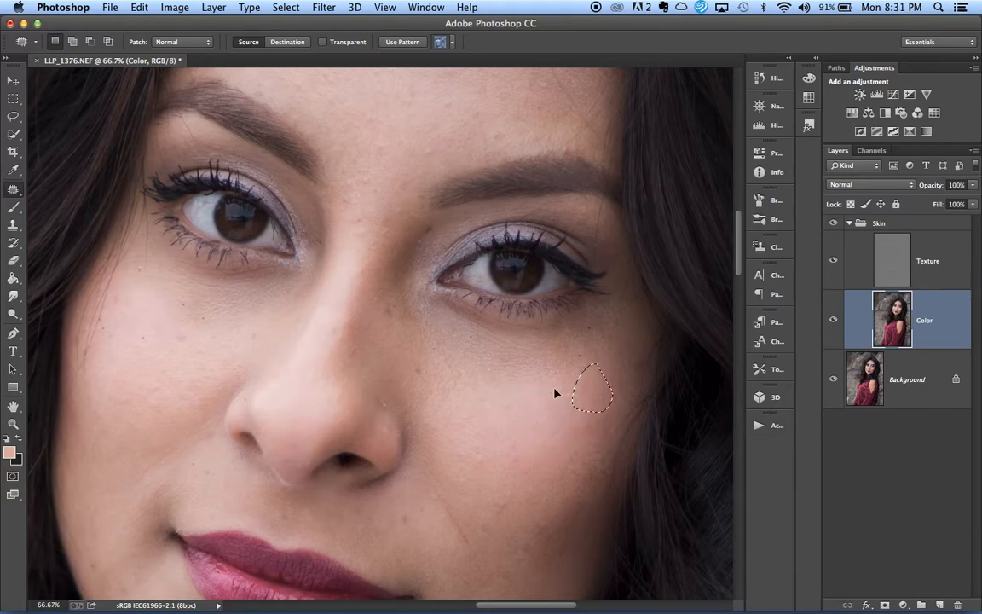
mouse_move(508, 489)
left_mouse_down()
mouse_move(519, 529)
mouse_move(509, 505)
mouse_move(530, 461)
left_mouse_up()
Patch two uneven color areas on the left-hand cheek beside the nose.
mouse_move(180, 330)
left_mouse_down()
mouse_move(186, 350)
mouse_move(181, 331)
left_mouse_up()
left_click_drag(176, 341, 152, 332)
mouse_move(217, 344)
left_mouse_down()
mouse_move(225, 369)
mouse_move(219, 345)
left_mouse_up()
left_click_drag(218, 356, 184, 354)
Even out the blotchy color on the central forehead above the brows with patches from neighbouring skin.
scroll(339, 276, "up", 5)
scroll(339, 276, "right", 2)
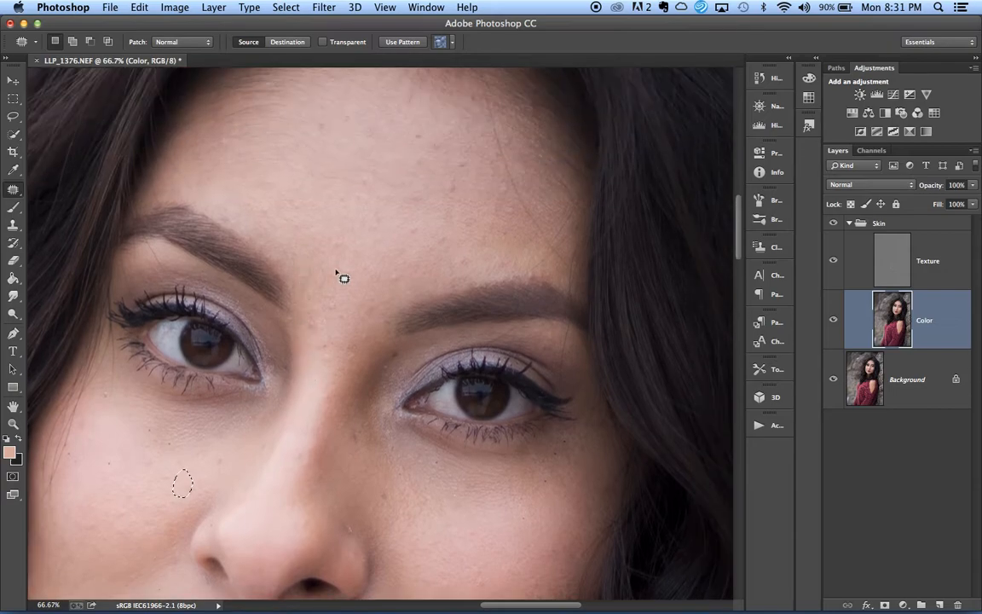
mouse_move(419, 127)
left_mouse_down()
mouse_move(420, 145)
mouse_move(404, 133)
mouse_move(427, 158)
mouse_move(435, 137)
mouse_move(416, 147)
mouse_move(465, 155)
mouse_move(437, 163)
mouse_move(464, 200)
mouse_move(445, 163)
left_mouse_up()
mouse_move(336, 266)
left_mouse_down()
mouse_move(348, 282)
mouse_move(336, 268)
left_mouse_up()
left_click_drag(342, 274, 327, 273)
mouse_move(338, 232)
left_mouse_down()
mouse_move(323, 242)
mouse_move(341, 236)
mouse_move(319, 217)
left_mouse_up()
mouse_move(381, 207)
left_mouse_down()
mouse_move(384, 222)
mouse_move(381, 208)
left_mouse_up()
left_click_drag(373, 220, 341, 220)
left_click_drag(352, 180, 354, 179)
left_click_drag(356, 185, 330, 184)
mouse_move(389, 169)
left_mouse_down()
mouse_move(387, 204)
mouse_move(386, 170)
mouse_move(350, 172)
mouse_move(400, 192)
mouse_move(411, 182)
mouse_move(341, 194)
left_mouse_up()
Patch the discolored spots between the eyebrows and at the top of the nose bridge.
mouse_move(310, 319)
left_mouse_down()
mouse_move(305, 328)
mouse_move(331, 358)
mouse_move(314, 370)
mouse_move(330, 329)
mouse_move(345, 357)
mouse_move(342, 331)
left_mouse_up()
mouse_move(331, 345)
left_mouse_down()
mouse_move(330, 369)
mouse_move(361, 319)
left_mouse_up()
key("super+d")
left_click_drag(352, 330, 328, 339)
mouse_move(367, 299)
left_mouse_down()
mouse_move(369, 320)
mouse_move(366, 300)
left_mouse_up()
left_click_drag(364, 309, 349, 308)
Patch the uneven color on the forehead above the right-hand eyebrow.
mouse_move(396, 271)
left_mouse_down()
mouse_move(393, 289)
mouse_move(398, 271)
left_mouse_up()
left_click_drag(391, 277, 370, 275)
mouse_move(413, 224)
left_mouse_down()
mouse_move(397, 243)
mouse_move(414, 226)
left_mouse_up()
left_click_drag(406, 231, 374, 229)
mouse_move(449, 224)
left_mouse_down()
mouse_move(452, 239)
mouse_move(448, 224)
left_mouse_up()
mouse_move(442, 235)
left_mouse_down()
mouse_move(412, 236)
mouse_move(466, 271)
mouse_move(460, 248)
left_mouse_up()
left_click_drag(457, 261, 432, 264)
Patch the remaining color blotches on the right-hand upper forehead near the hairline.
mouse_move(505, 177)
left_mouse_down()
mouse_move(504, 209)
mouse_move(504, 177)
left_mouse_up()
left_click_drag(499, 194, 469, 196)
mouse_move(434, 141)
left_mouse_down()
mouse_move(427, 148)
mouse_move(433, 140)
mouse_move(413, 139)
left_mouse_up()
mouse_move(415, 151)
left_mouse_down()
mouse_move(424, 180)
mouse_move(415, 151)
left_mouse_up()
left_click_drag(420, 162, 385, 157)
Patch the uneven tone on the side of the nose bridge and the adjoining right-hand cheek.
scroll(388, 159, "down", 5)
mouse_move(353, 222)
left_mouse_down()
mouse_move(322, 246)
mouse_move(341, 258)
mouse_move(365, 240)
mouse_move(345, 225)
mouse_move(348, 191)
left_mouse_up()
key("super+d")
mouse_move(396, 351)
left_mouse_down()
mouse_move(432, 377)
mouse_move(403, 351)
left_mouse_up()
left_click_drag(412, 374, 455, 400)
Smooth the color beside the right-hand mouth corner and on the chin below it with patches.
scroll(456, 401, "down", 4)
scroll(458, 403, "down", 5)
key("super+d")
mouse_move(408, 454)
left_mouse_down()
mouse_move(447, 469)
mouse_move(432, 351)
left_mouse_up()
key("super+d")
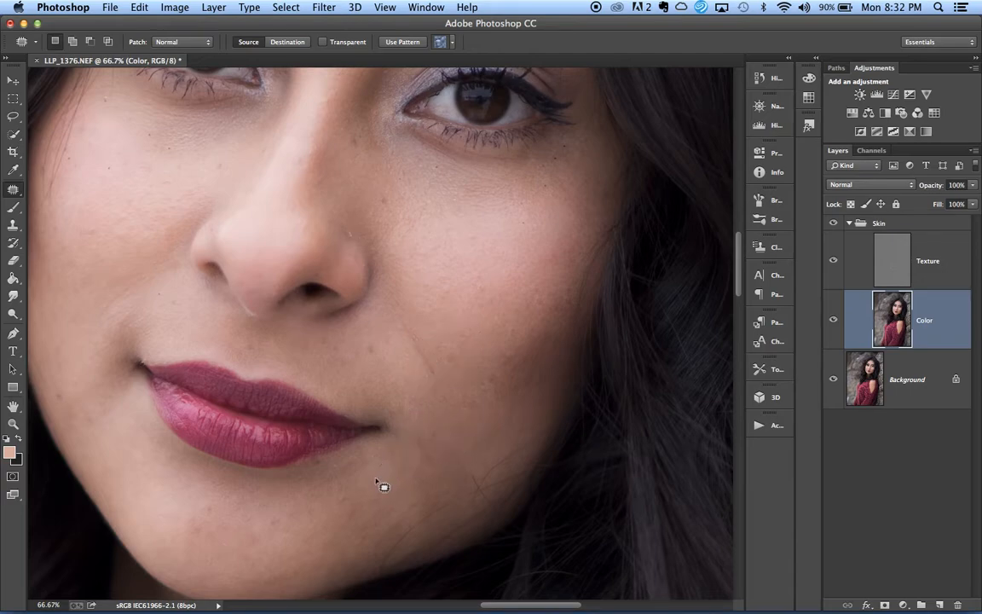
mouse_move(417, 490)
left_mouse_down()
mouse_move(381, 466)
mouse_move(316, 507)
left_mouse_up()
mouse_move(438, 467)
left_mouse_down()
mouse_move(405, 503)
mouse_move(453, 452)
mouse_move(409, 500)
mouse_move(447, 464)
mouse_move(372, 471)
left_mouse_up()
key("Return")
key("ctrl+d")
Patch the uneven color along the right-hand jaw and the lower right-hand cheek.
left_click_drag(475, 452, 468, 441)
left_click_drag(420, 436, 447, 418)
mouse_move(449, 346)
left_mouse_down()
mouse_move(438, 352)
mouse_move(448, 368)
left_mouse_up()
left_click_drag(467, 421, 491, 361)
key("super+d")
mouse_move(488, 373)
left_mouse_down()
mouse_move(475, 367)
mouse_move(506, 350)
left_mouse_up()
key("super+d")
left_click_drag(506, 352, 471, 341)
Patch the color blotches along the left-hand edge of the face and the outer cheek.
mouse_move(48, 385)
left_mouse_down()
mouse_move(79, 398)
mouse_move(51, 388)
left_mouse_up()
mouse_move(72, 241)
left_mouse_down()
mouse_move(61, 274)
mouse_move(77, 252)
mouse_move(68, 290)
left_mouse_up()
mouse_move(95, 221)
left_mouse_down()
mouse_move(88, 241)
mouse_move(97, 230)
left_mouse_up()
key("super+d")
mouse_move(117, 210)
left_mouse_down()
mouse_move(131, 216)
mouse_move(120, 209)
left_mouse_up()
left_click_drag(125, 220, 101, 216)
key("super+d")
Even out the remaining color patches on the left-hand cheek below the eye.
mouse_move(132, 185)
left_mouse_down()
mouse_move(139, 214)
mouse_move(136, 192)
mouse_move(115, 192)
mouse_move(159, 199)
mouse_move(167, 172)
left_mouse_up()
key("super+d")
left_click_drag(167, 181, 131, 177)
key("super+d")
mouse_move(157, 127)
left_mouse_down()
mouse_move(131, 176)
mouse_move(176, 152)
mouse_move(157, 127)
left_mouse_up()
left_click_drag(151, 153, 117, 151)
key("super+d")
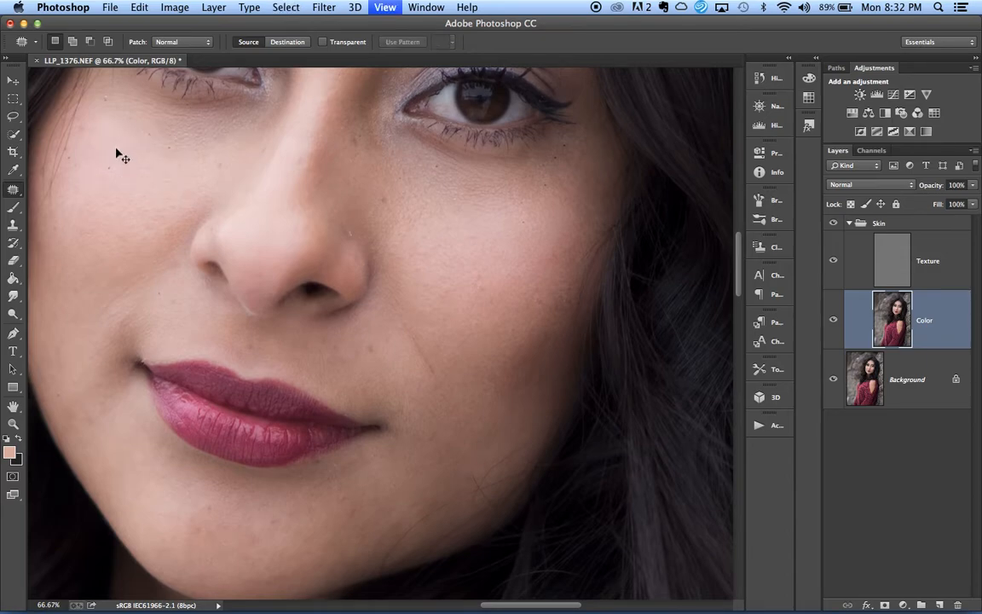
key("super+minus")
key("super+minus")
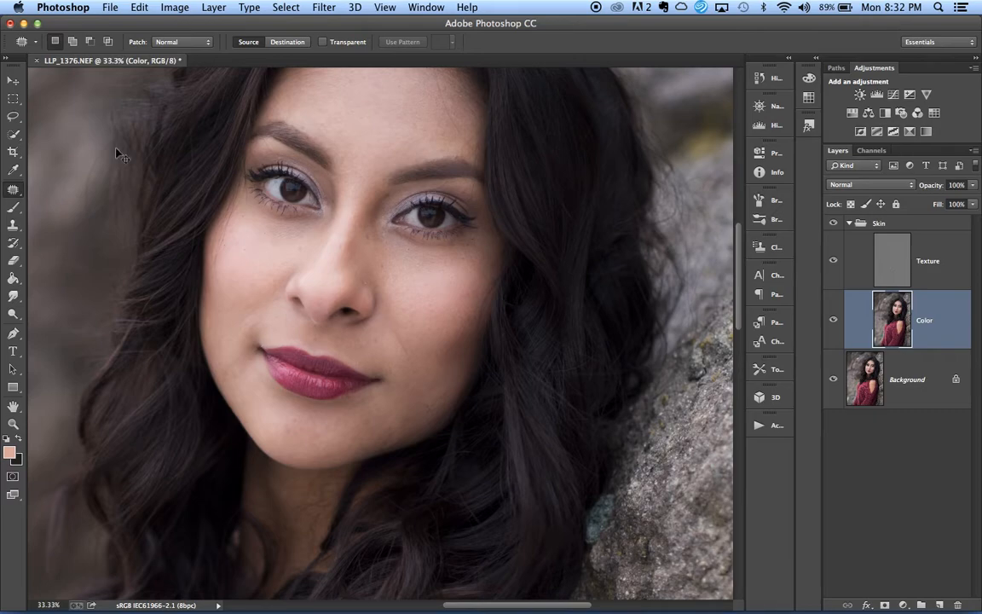
key("super+j")
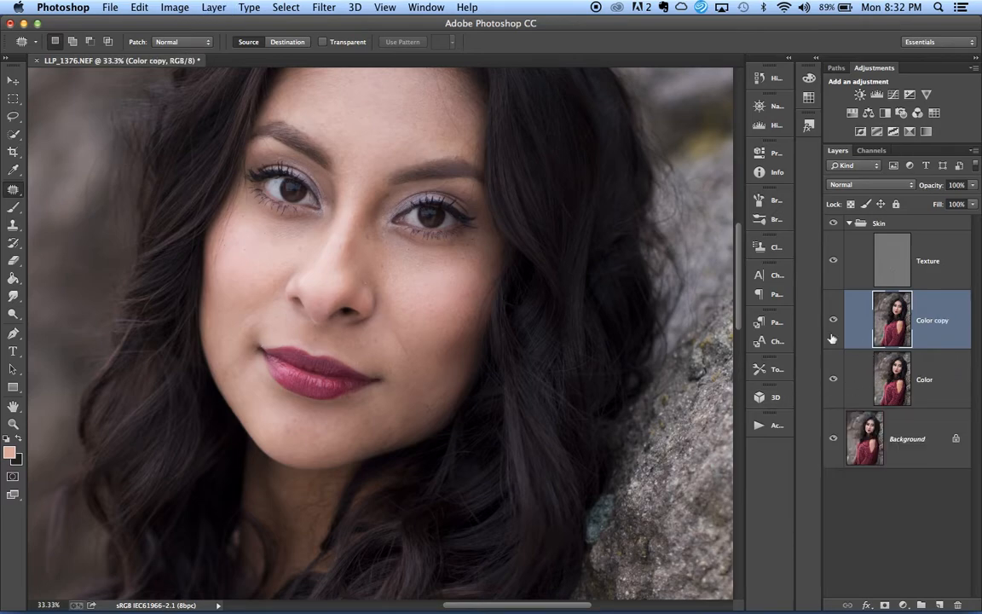
key("super+z")
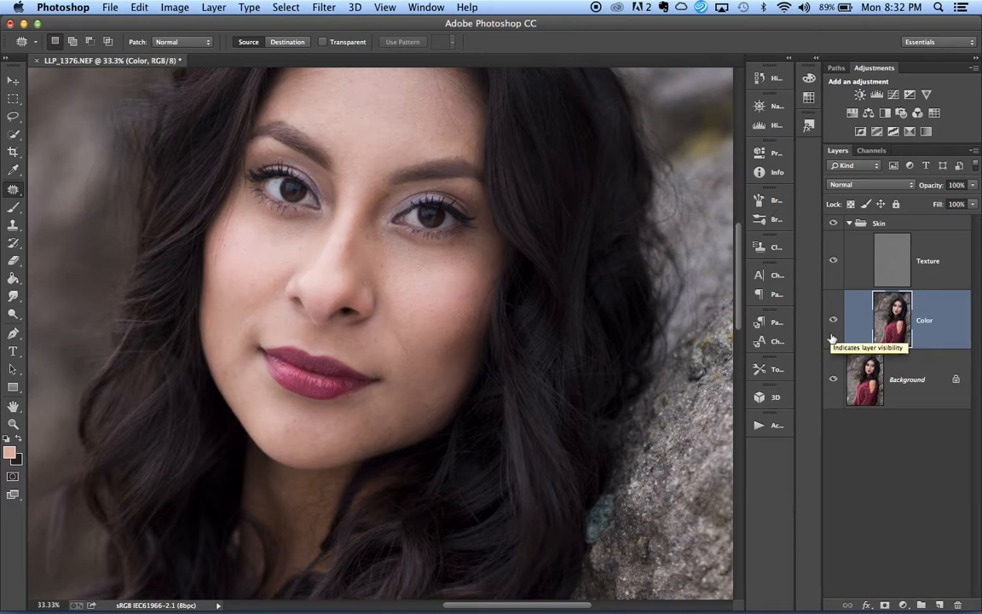
Duplicate the Background layer and move the copy above the Skin group.
left_click(906, 389)
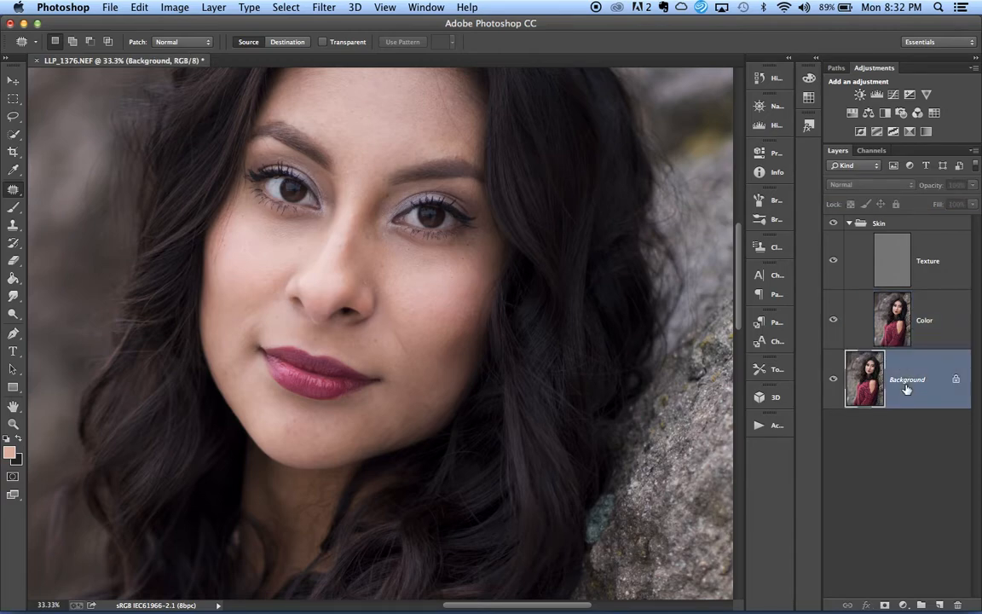
key("super+j")
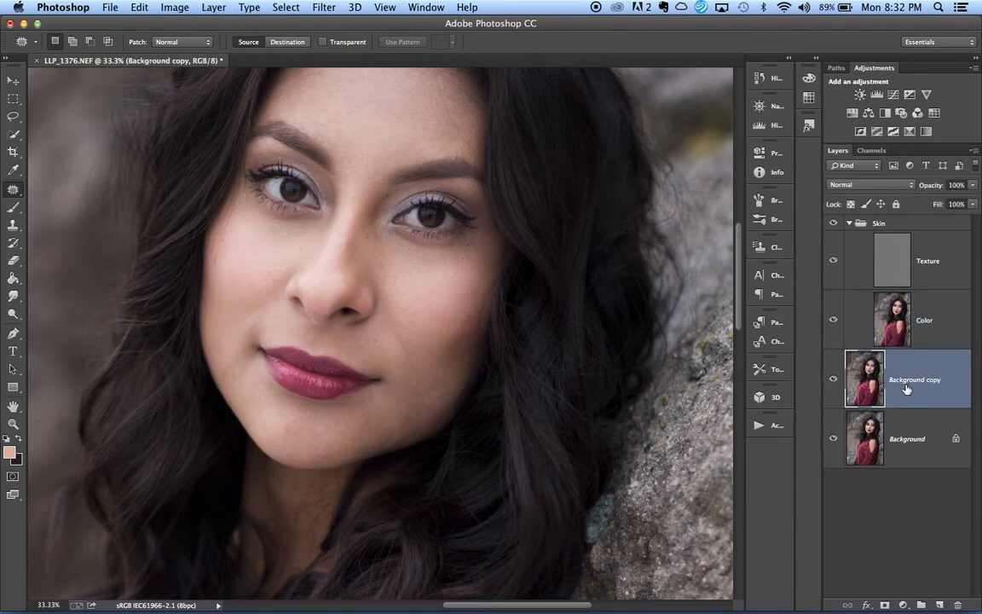
left_click_drag(906, 389, 898, 213)
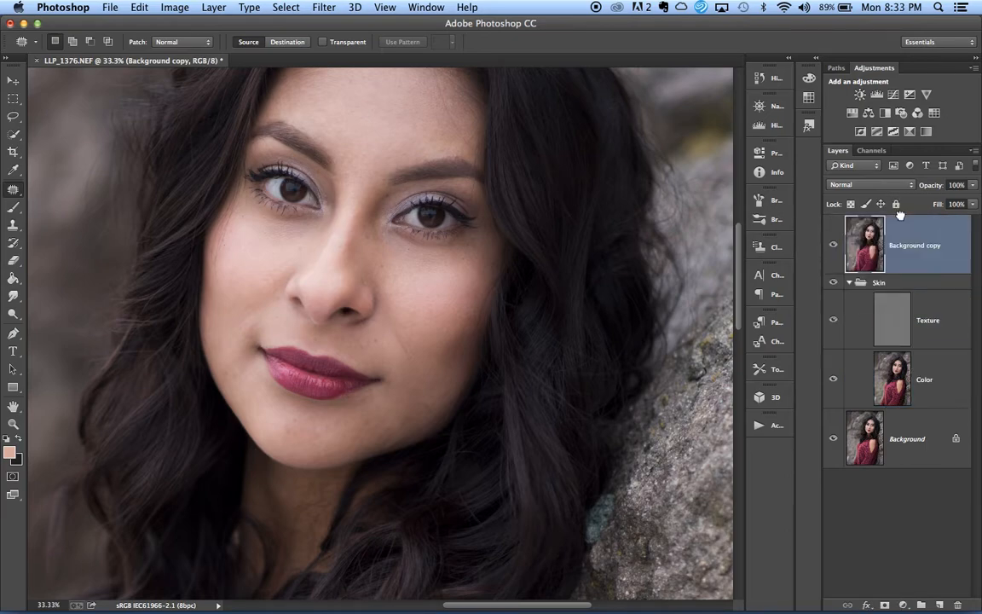
Compare the skin before and after by toggling the Background copy's visibility, and leave that copy hidden.
left_click(832, 246)
left_click(833, 247)
left_click(833, 247)
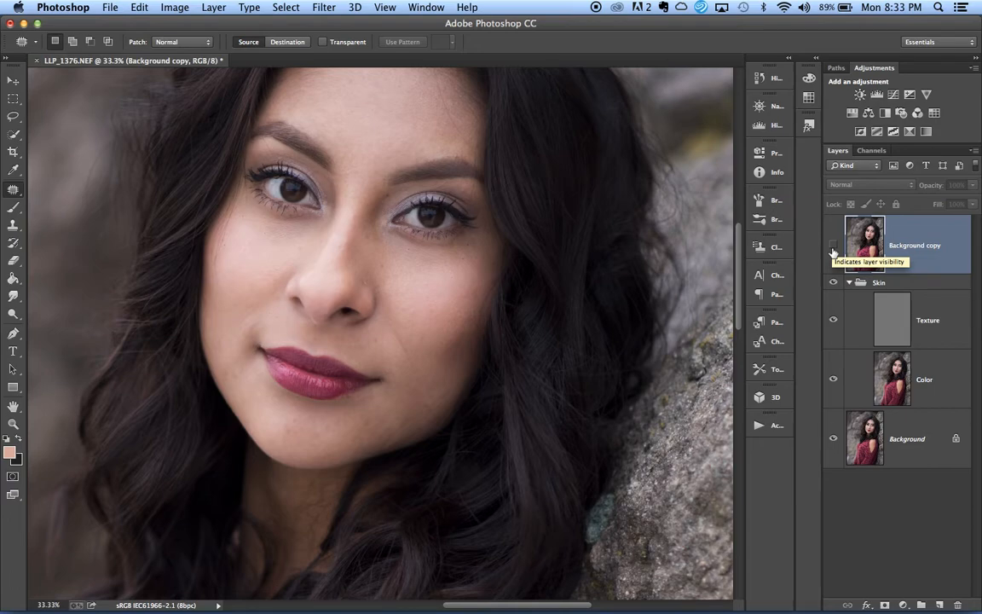
left_click(833, 248)
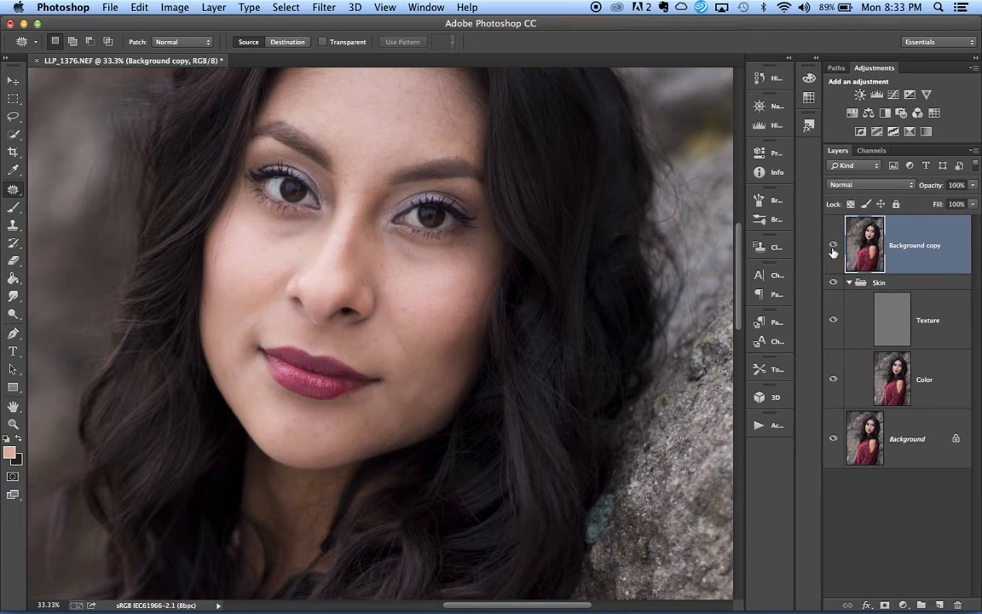
left_click(833, 249)
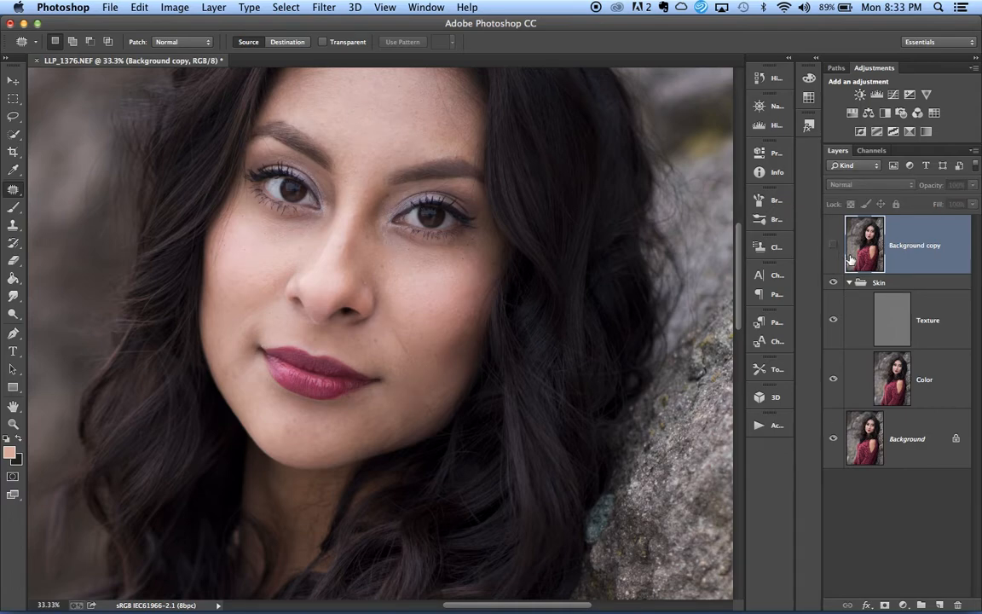
On the Texture layer, patch the small blemishes on the chin below the lips.
left_click(935, 332)
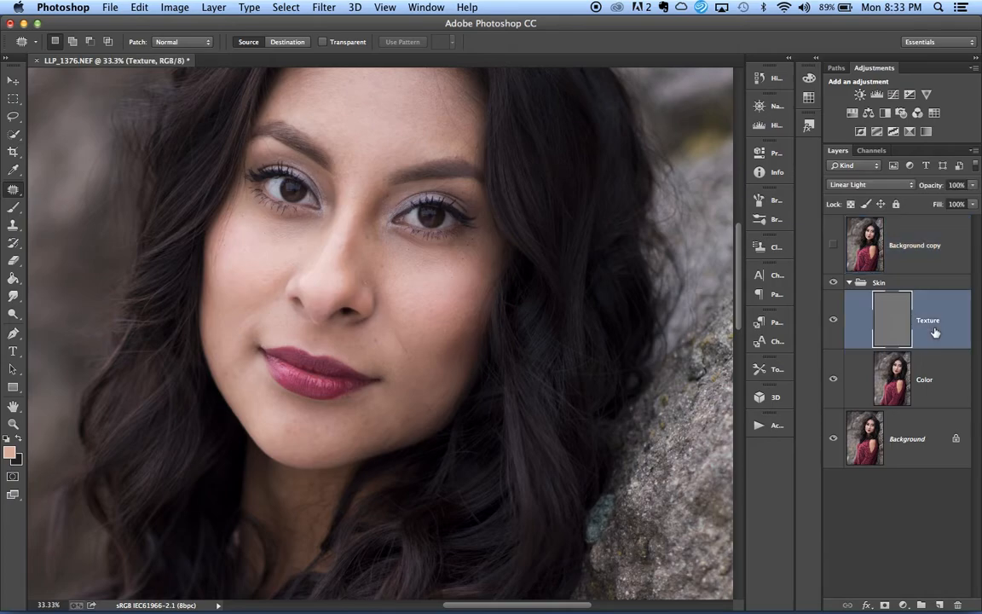
key("super+plus")
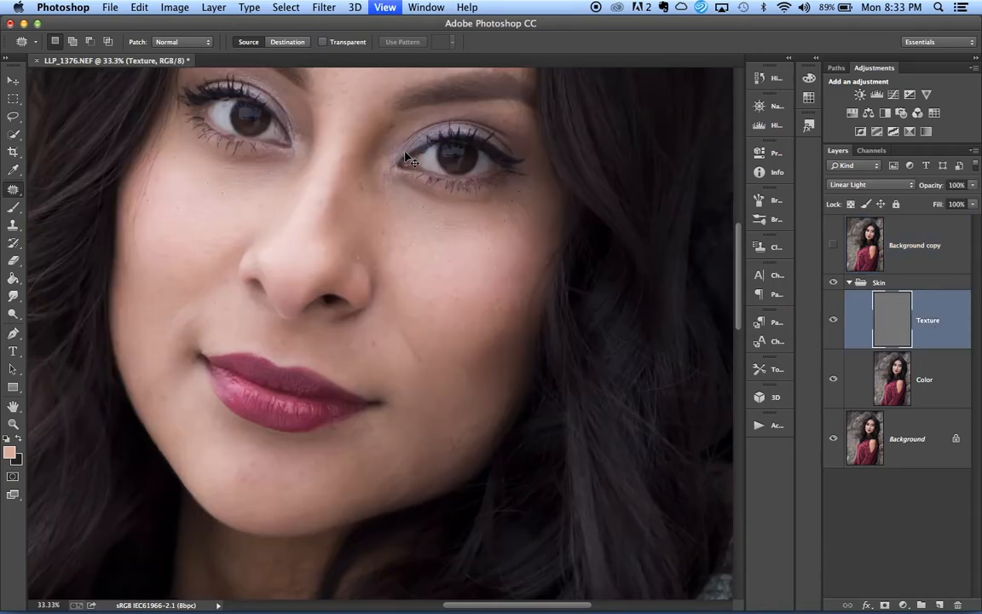
key("super+plus")
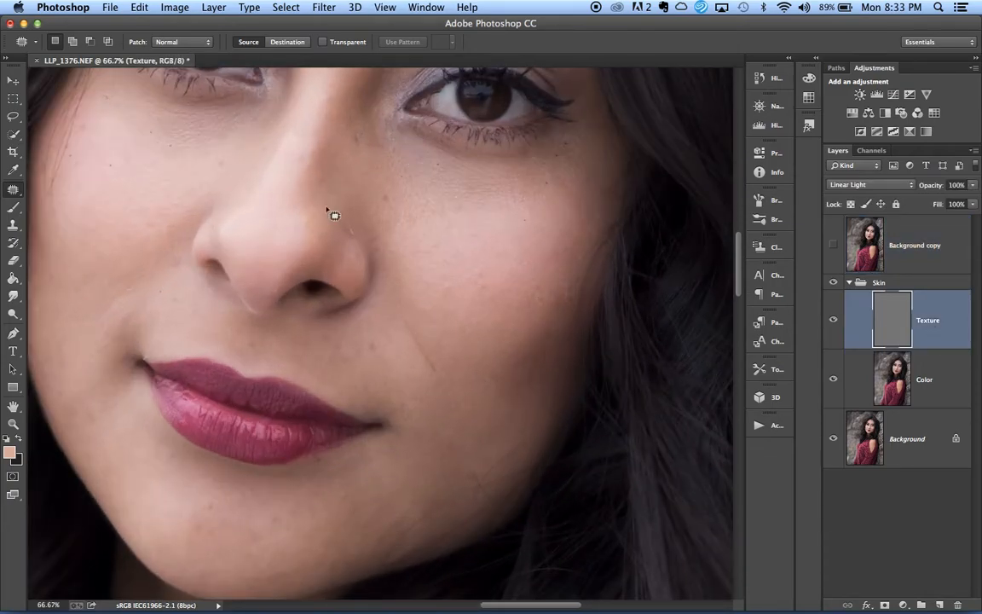
mouse_move(209, 494)
left_mouse_down()
mouse_move(188, 531)
mouse_move(219, 525)
mouse_move(196, 521)
mouse_move(258, 529)
left_mouse_up()
mouse_move(257, 532)
left_mouse_down()
mouse_move(257, 513)
mouse_move(218, 508)
left_mouse_up()
left_click_drag(213, 501, 184, 504)
Patch a small texture mark on the right-hand side of the forehead on the Texture layer.
scroll(186, 506, "up", 3)
scroll(186, 507, "left", 4)
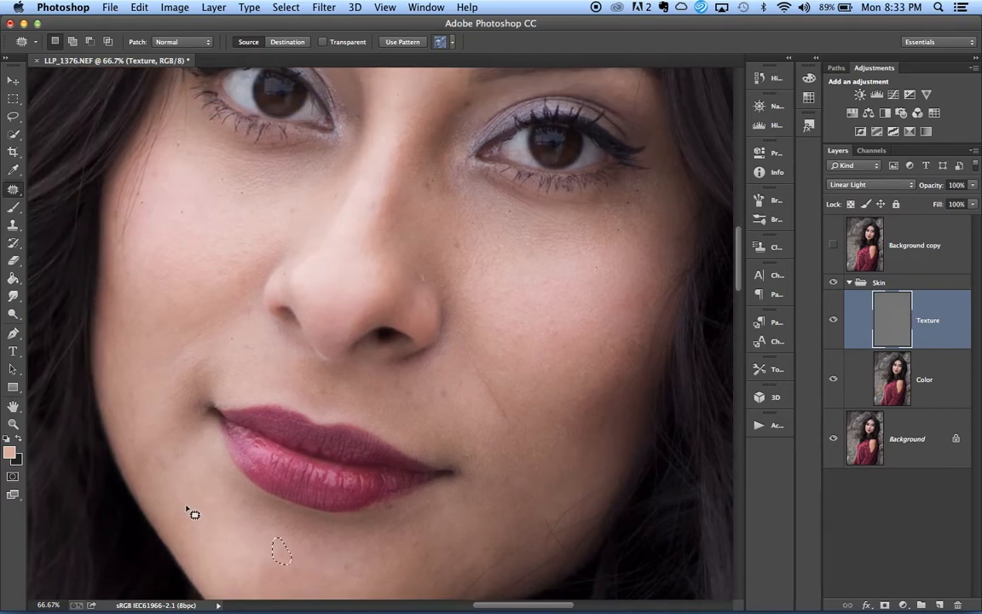
scroll(357, 317, "up", 5)
scroll(357, 317, "right", 2)
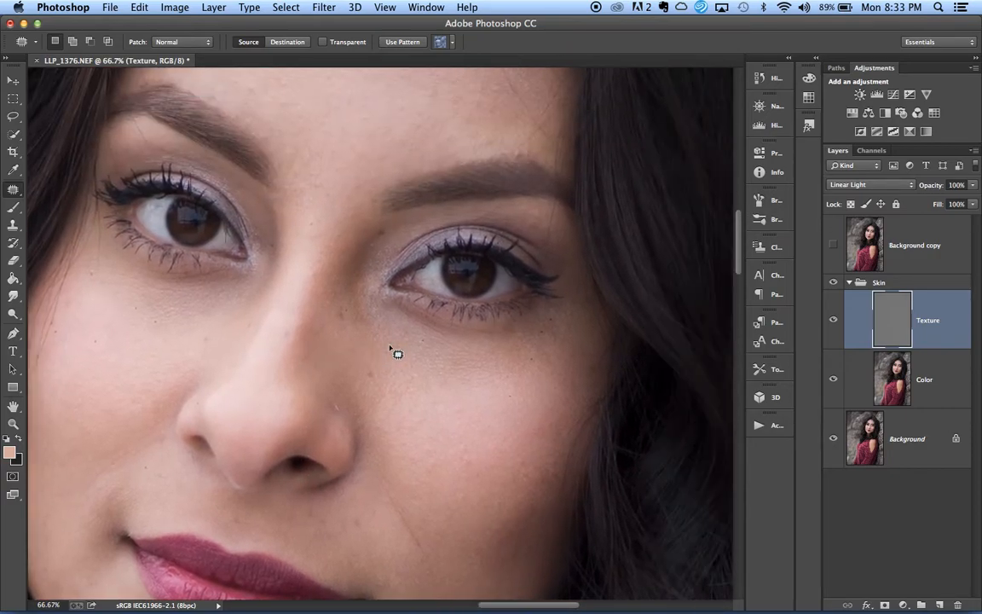
scroll(396, 352, "up", 5)
scroll(397, 352, "right", 1)
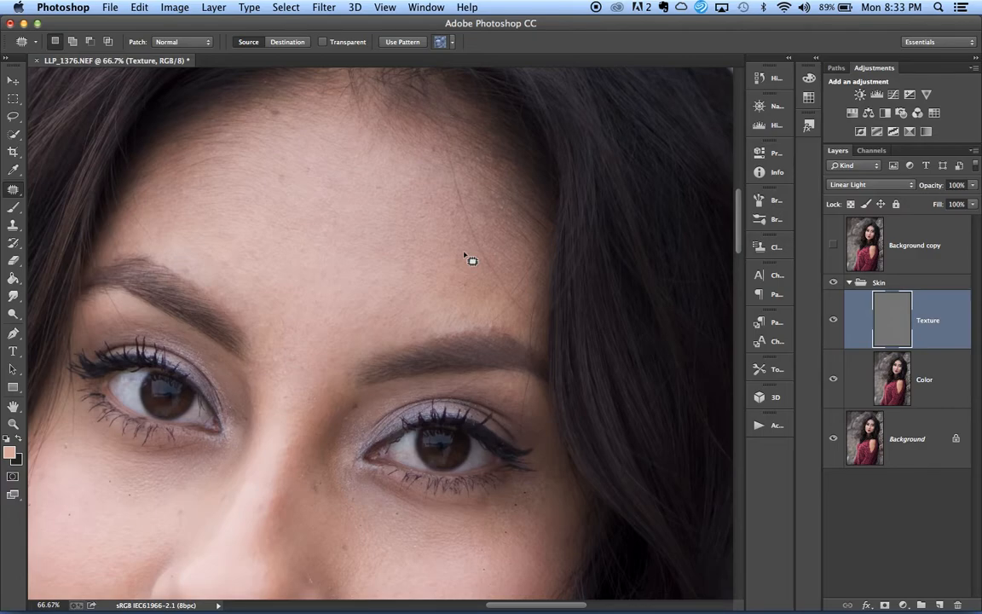
key("super+plus")
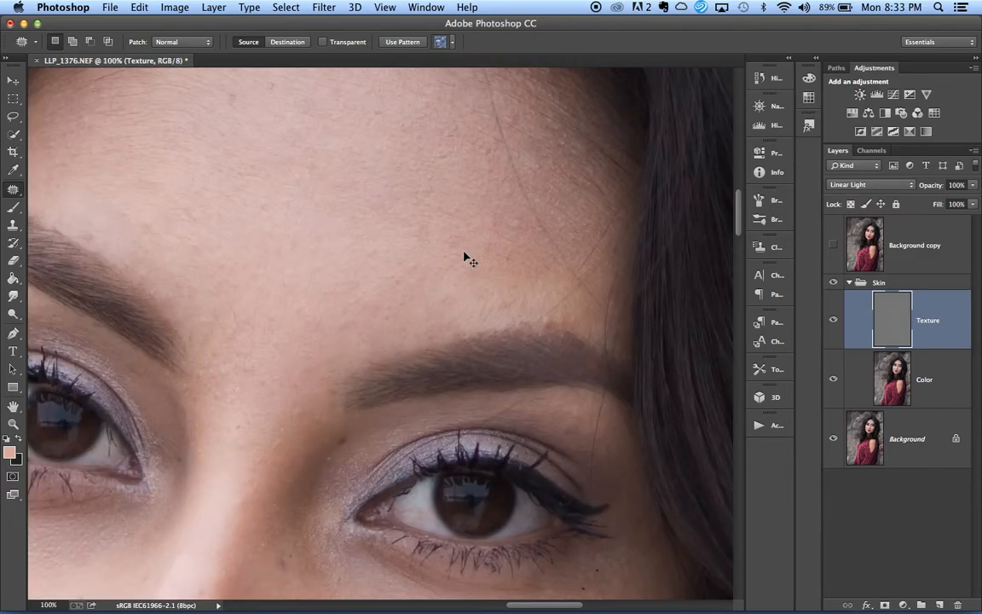
key("super+plus")
scroll(478, 184, "up", 5)
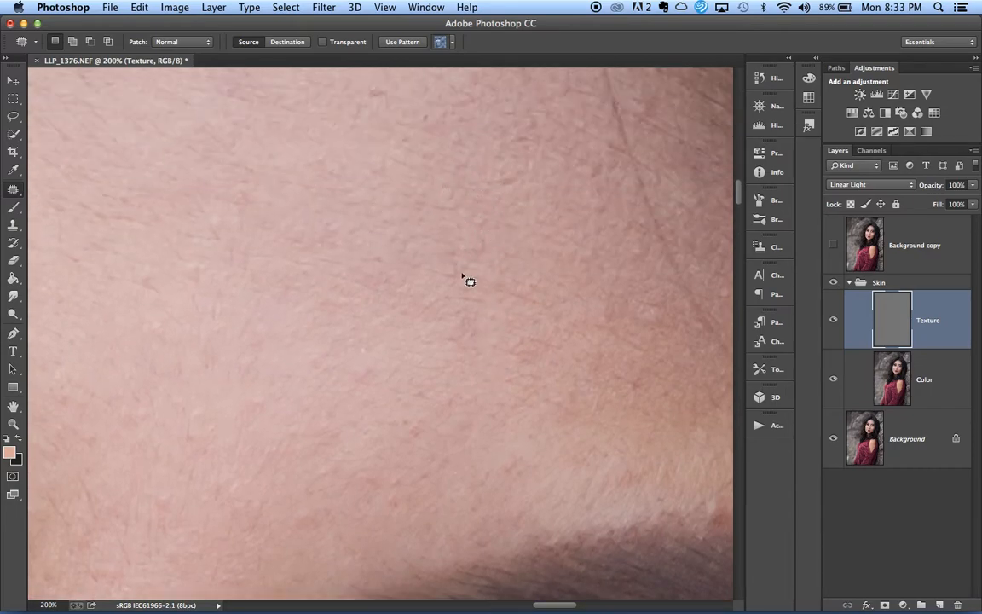
mouse_move(466, 238)
left_mouse_down()
mouse_move(454, 257)
mouse_move(458, 242)
mouse_move(446, 231)
mouse_move(473, 262)
mouse_move(488, 240)
mouse_move(461, 240)
left_mouse_up()
left_click_drag(515, 163, 515, 191)
Examine the texture retouching across the whole face in the overall portrait.
key("super+minus")
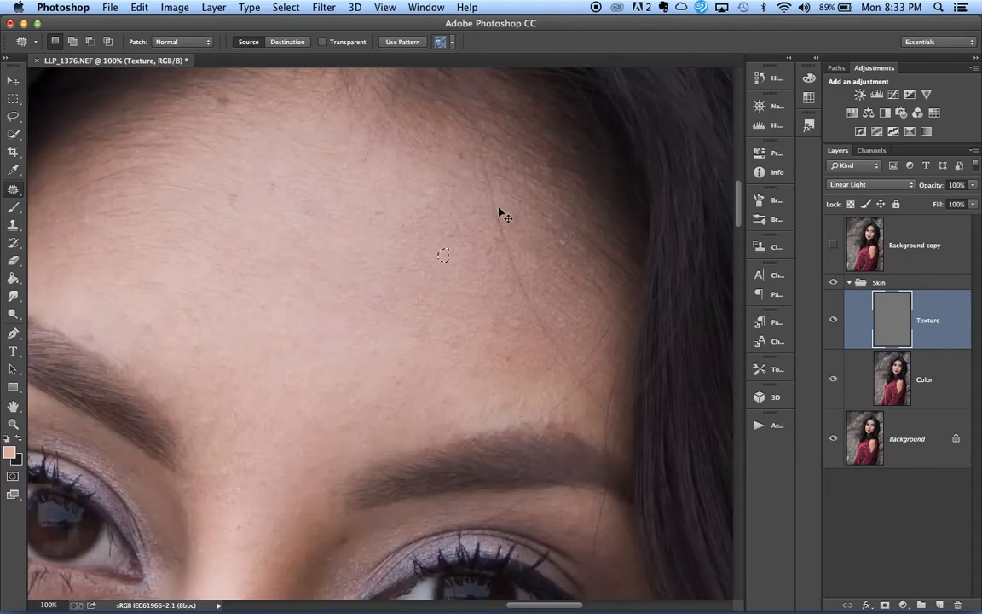
key("super+minus")
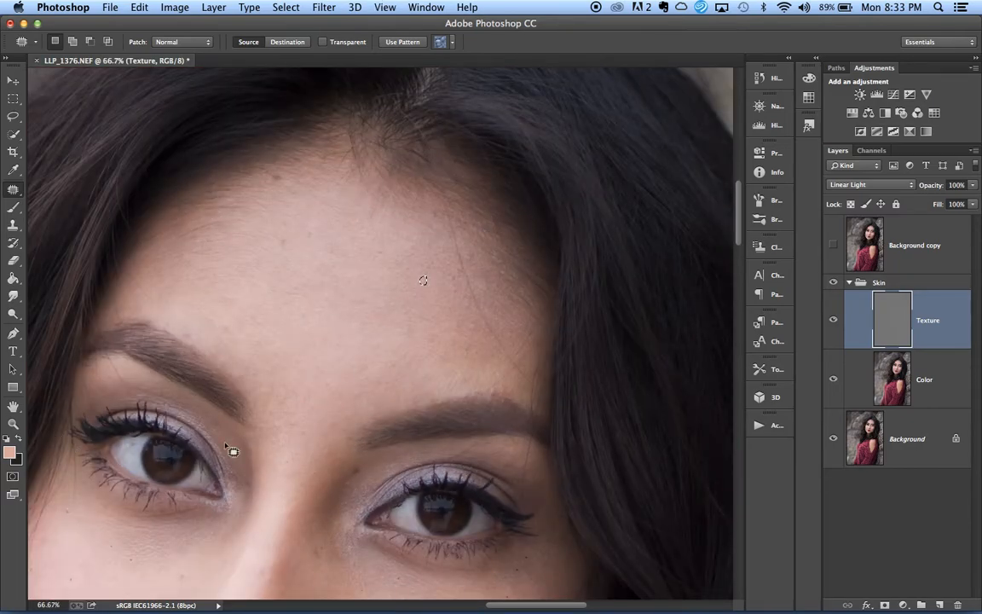
scroll(233, 451, "down", 3)
key("super+minus")
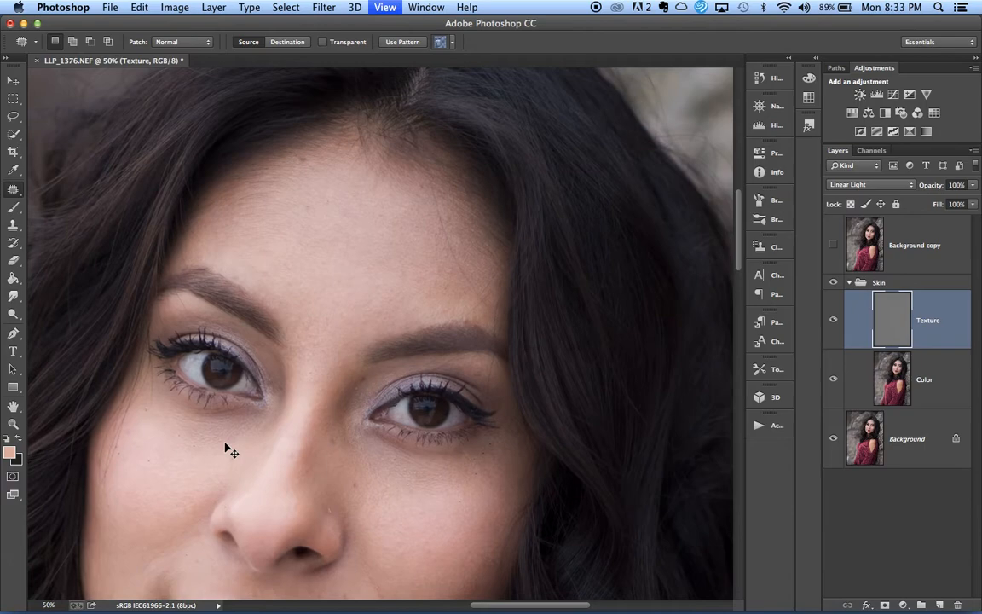
key("super+minus")
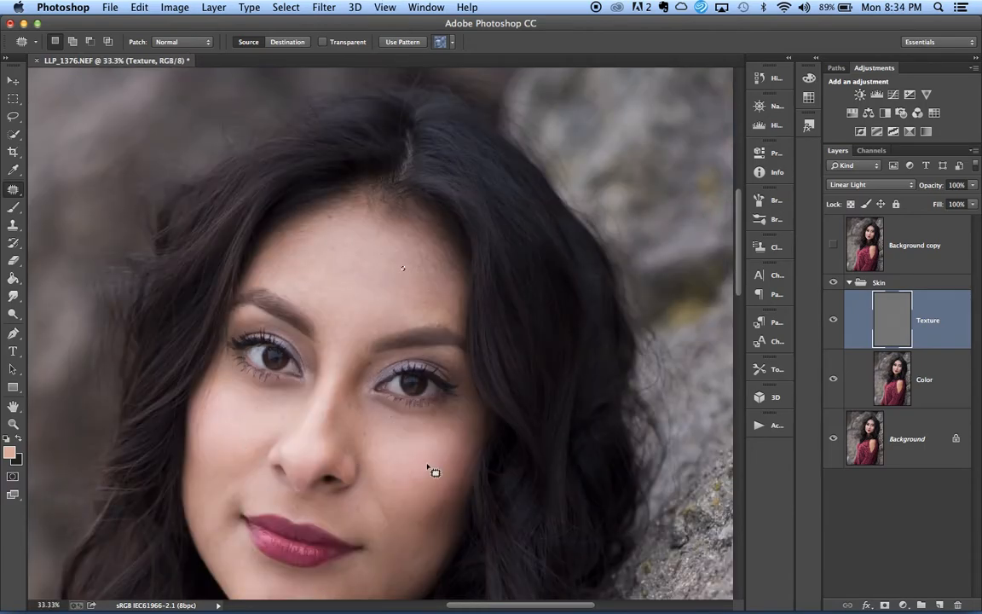
Inspect the eyes, nose, cheeks, lips and chin up close for remaining texture marks.
scroll(433, 472, "down", 1)
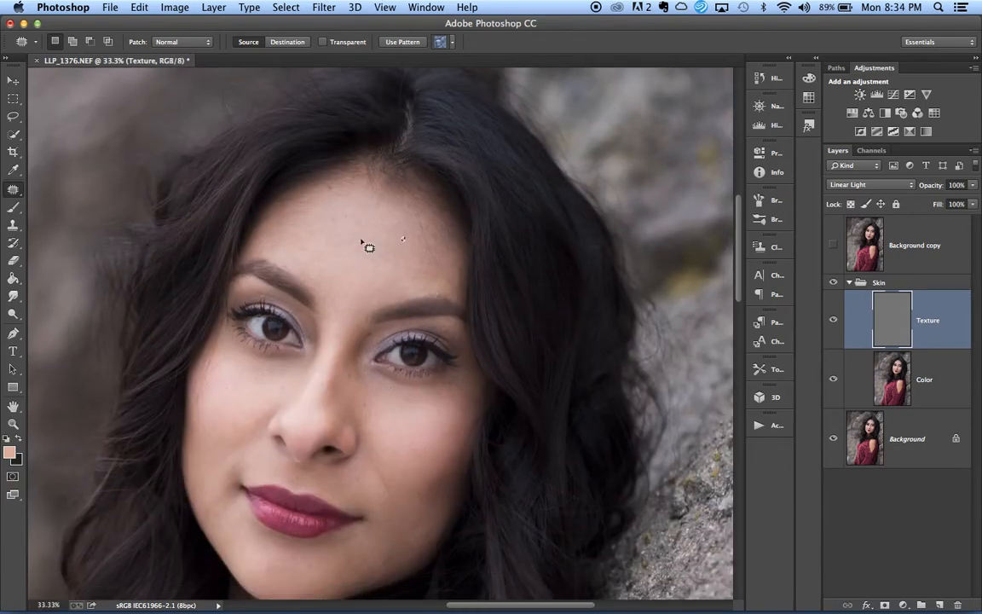
scroll(257, 463, "down", 1)
key("super+plus")
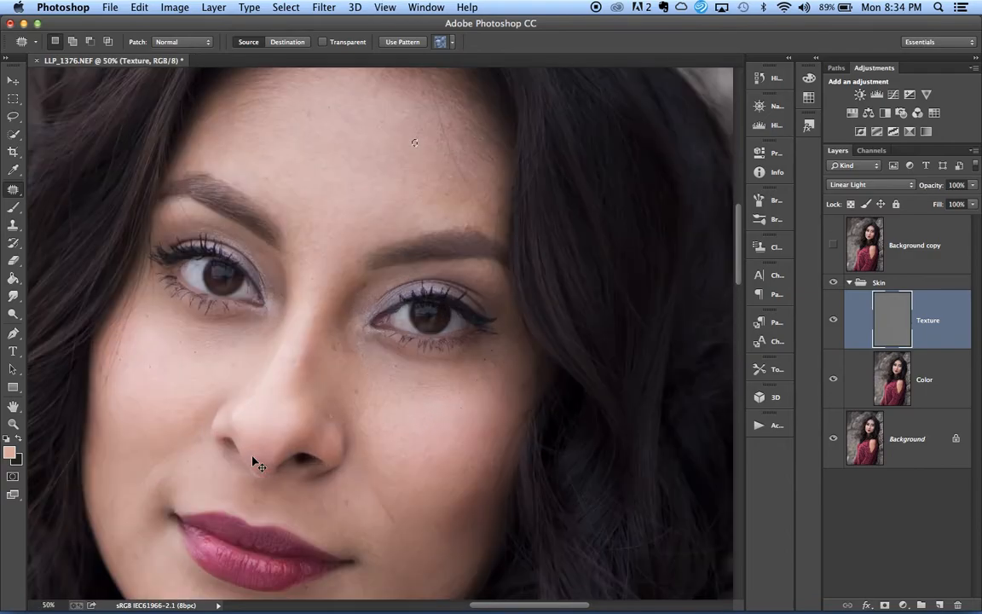
key("super+plus")
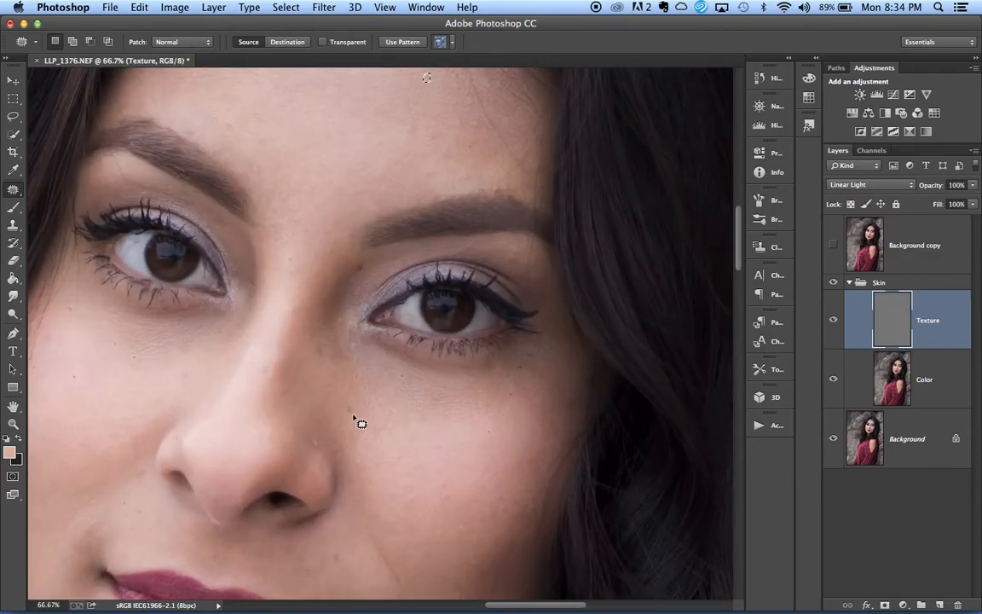
scroll(369, 436, "down", 3)
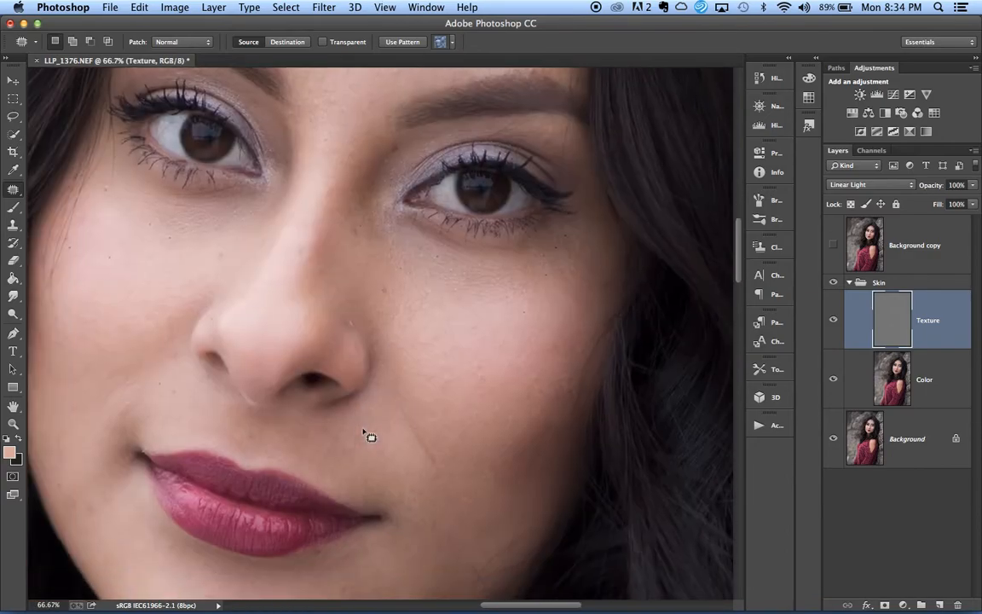
scroll(369, 437, "down", 5)
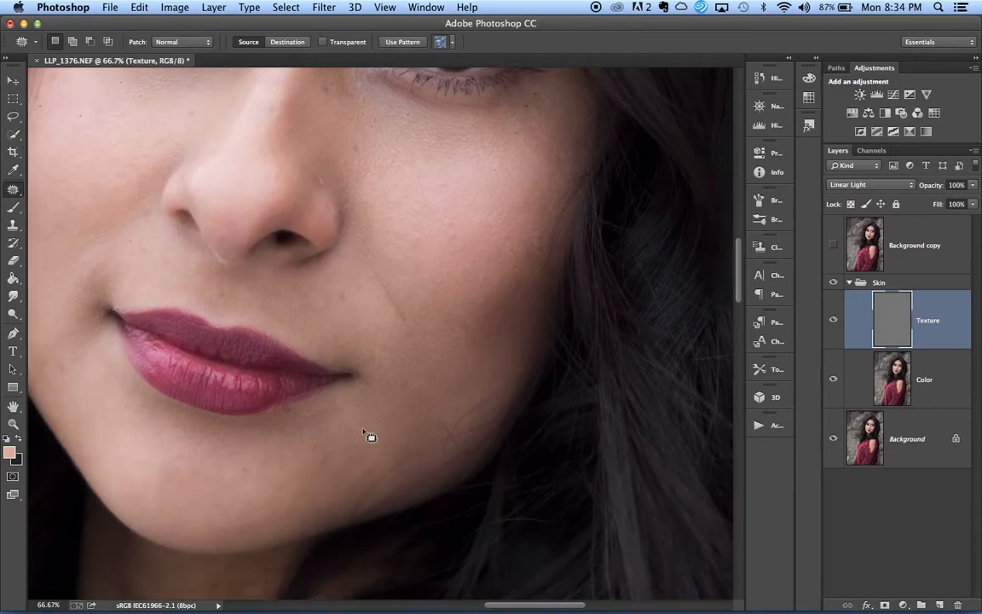
scroll(369, 436, "up", 8)
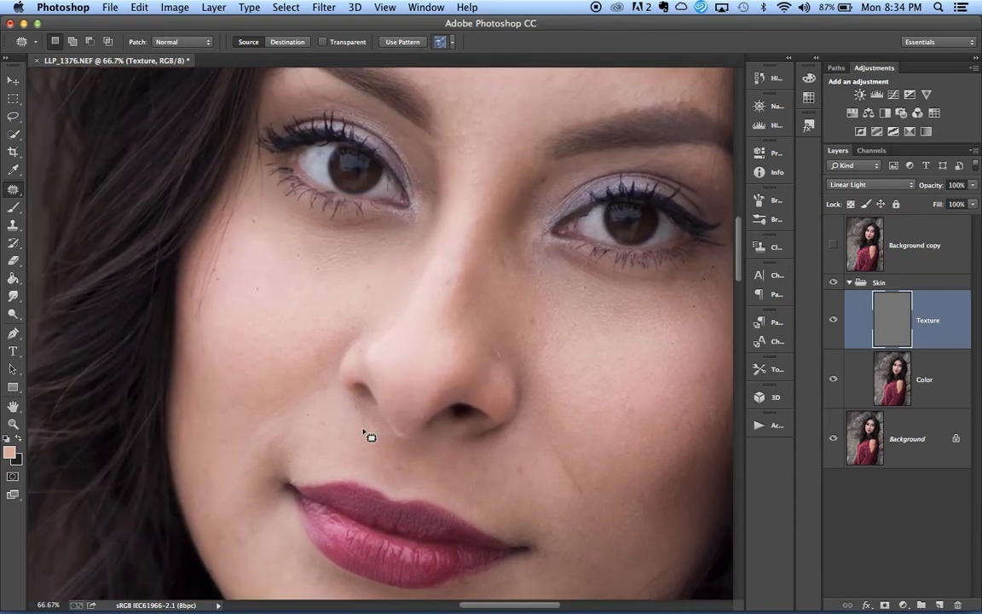
scroll(369, 436, "right", 3)
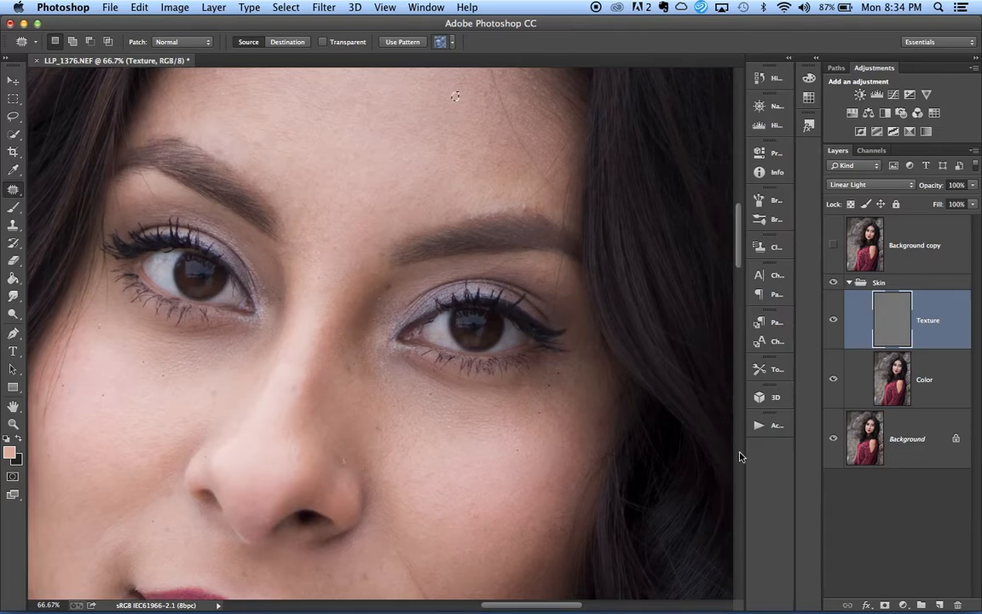
key("super+minus")
key("super+minus")
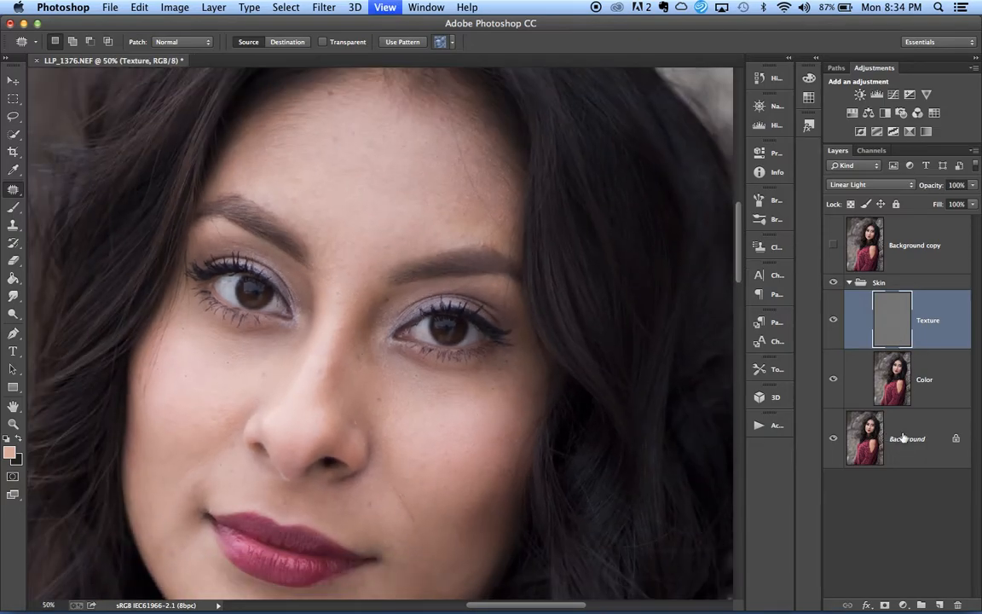
key("super+minus")
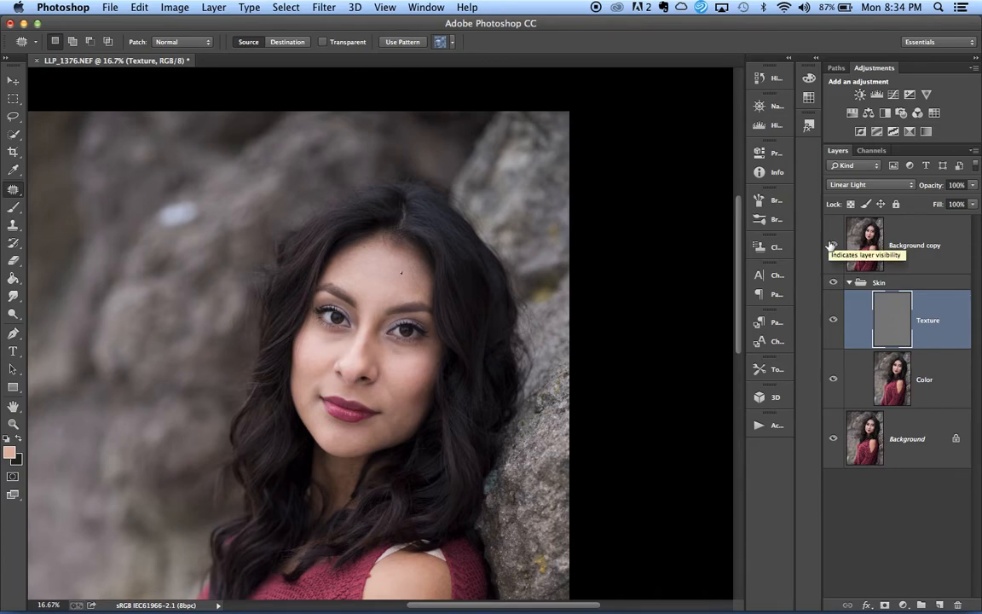
Flatten the image into a single Background layer, discarding the hidden copy.
left_click(920, 448)
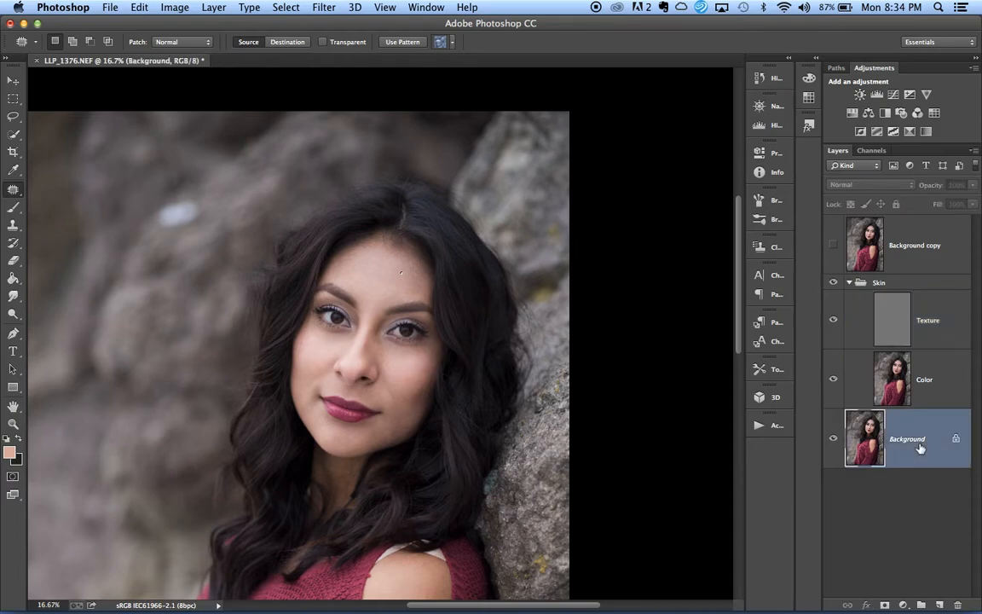
right_click(919, 449)
left_click(875, 551)
key("Return")
Add a new blank layer above the Background and sample a skin tone from the face as the paint colour.
key("super+equal")
key("super+equal")
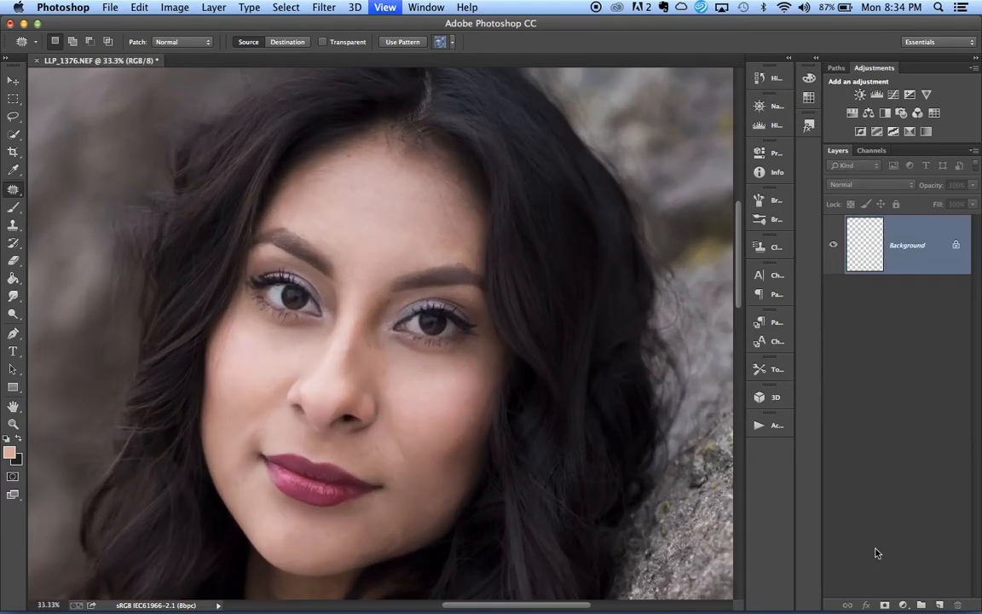
key("super+shift+alt+n")
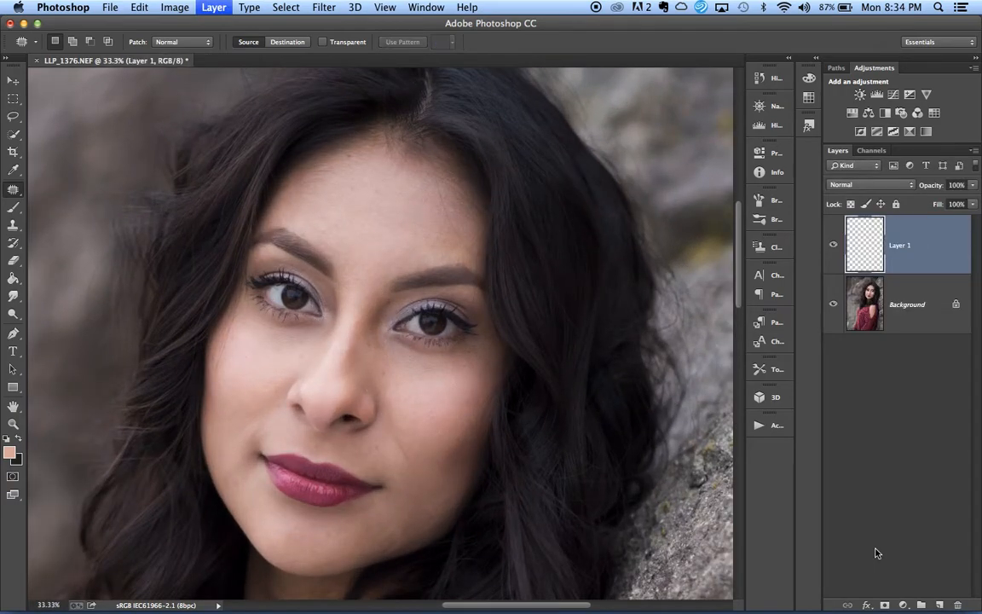
left_click(16, 169)
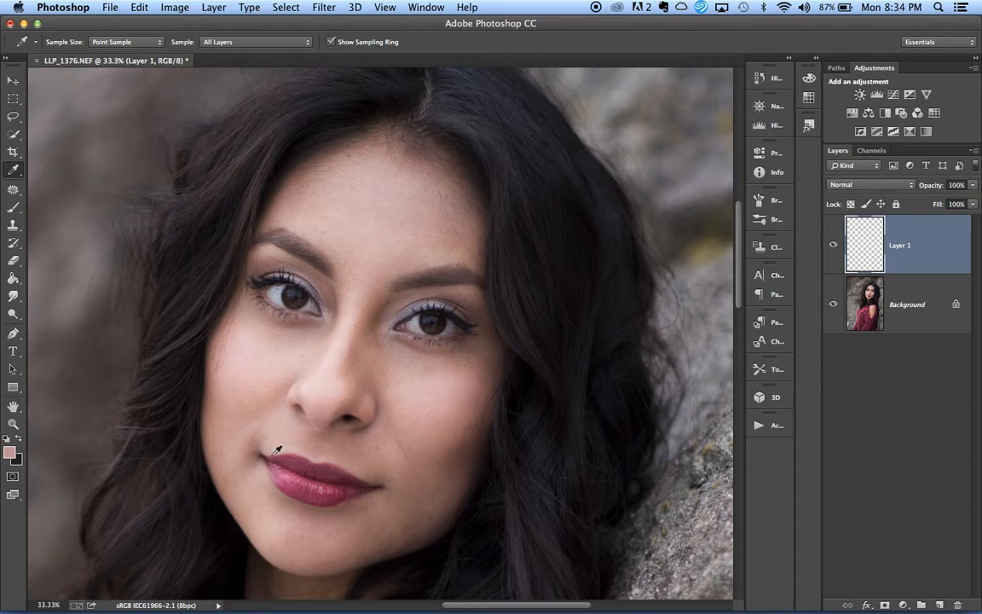
Set the brush to 19% opacity and size 200 for softly painting the sampled skin tone on the face.
left_click(13, 207)
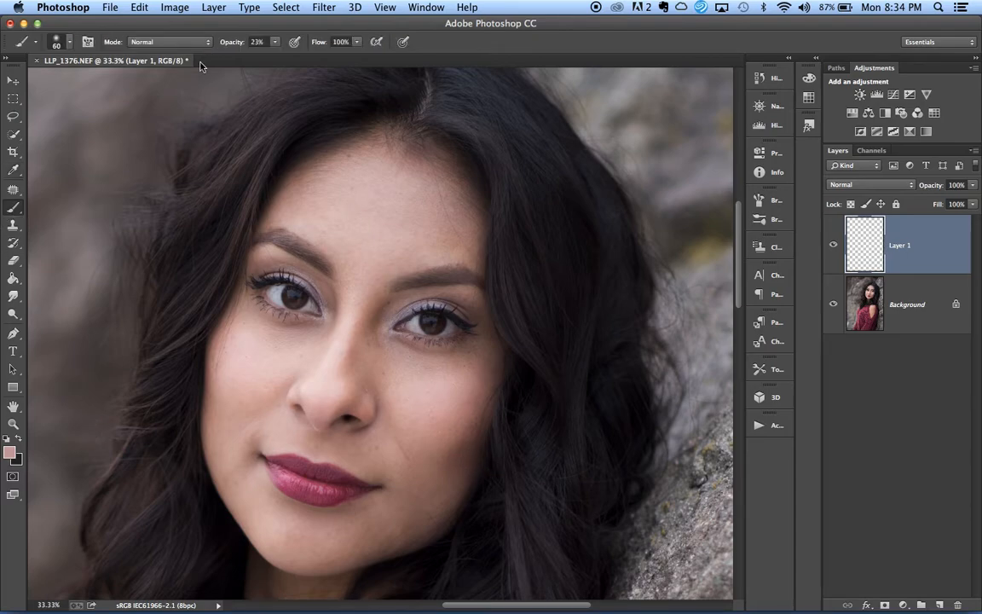
left_click(275, 42)
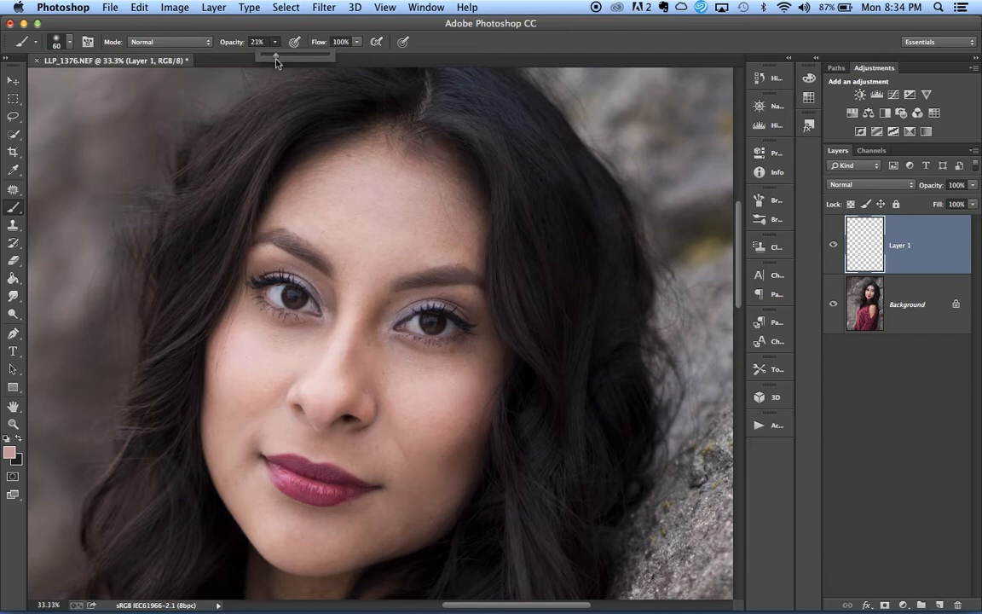
key("bracketright")
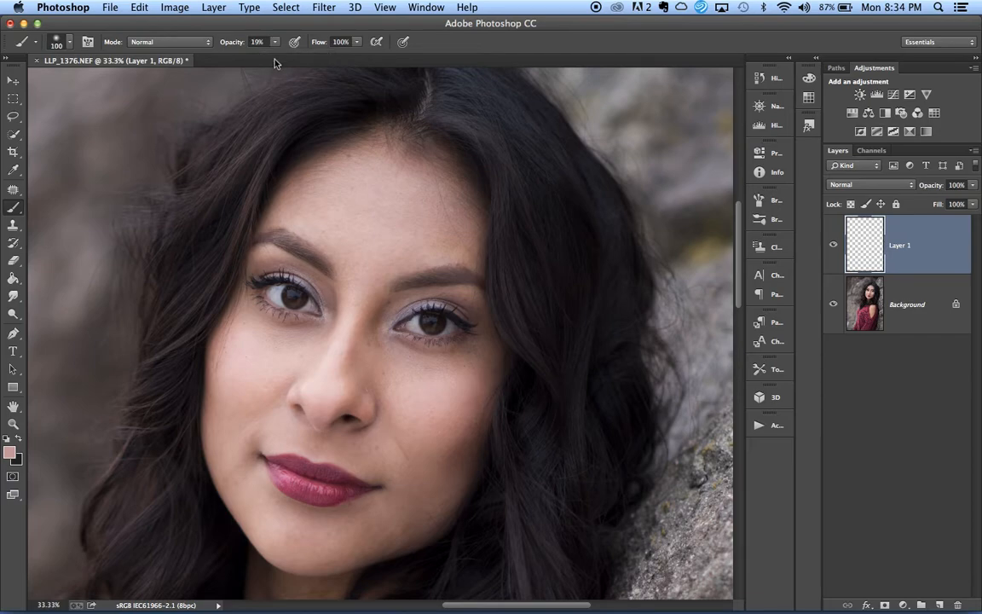
key("bracketright")
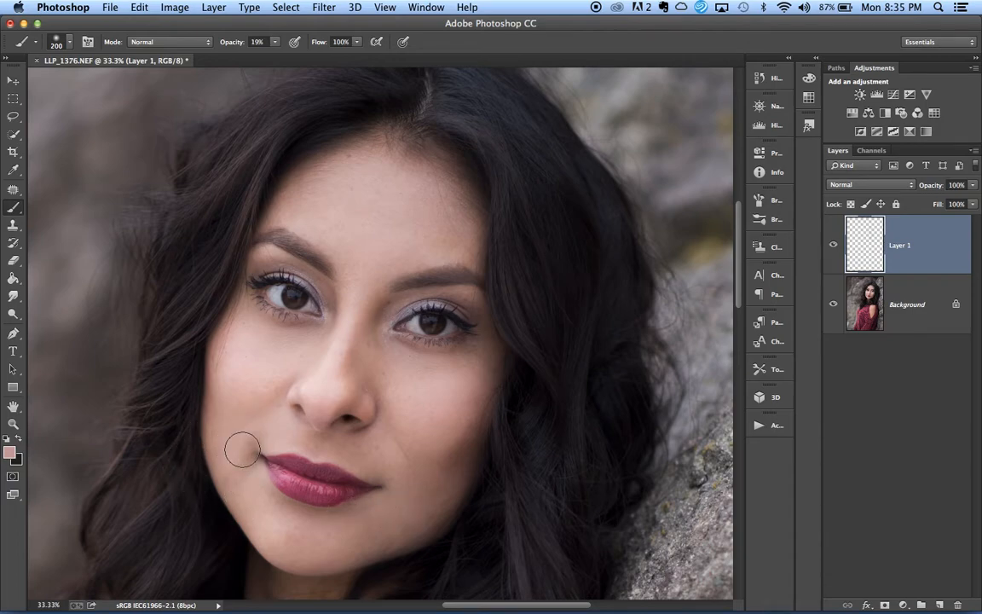
Flatten the painted layer into the Background and duplicate the Background layer.
key("super+minus")
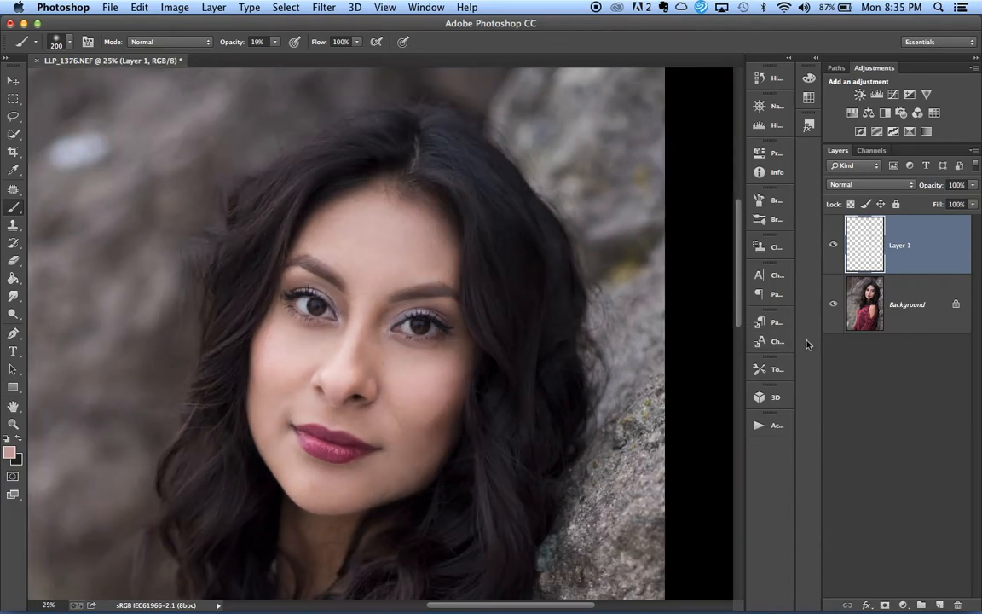
right_click(923, 314)
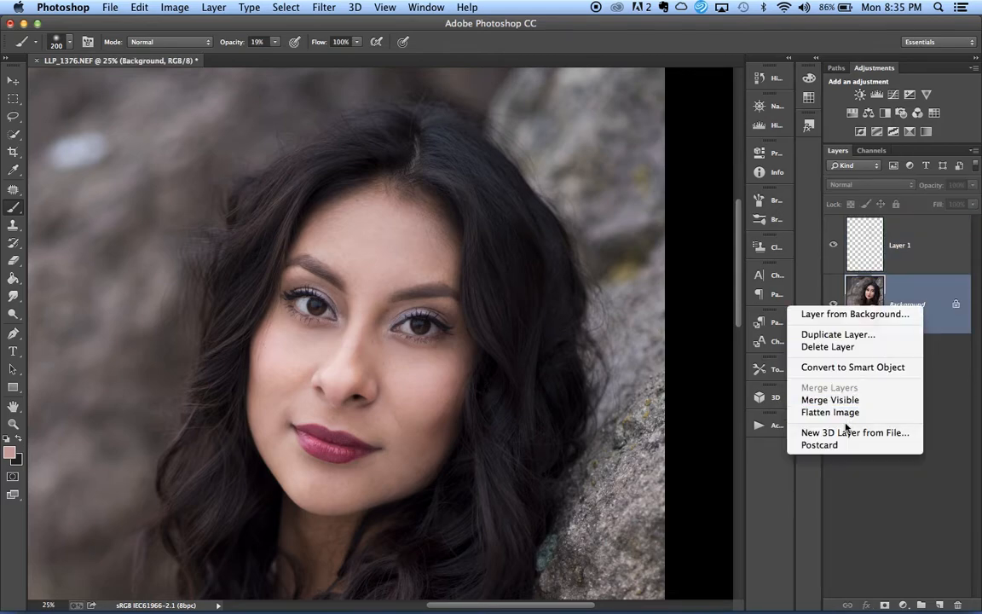
left_click(844, 410)
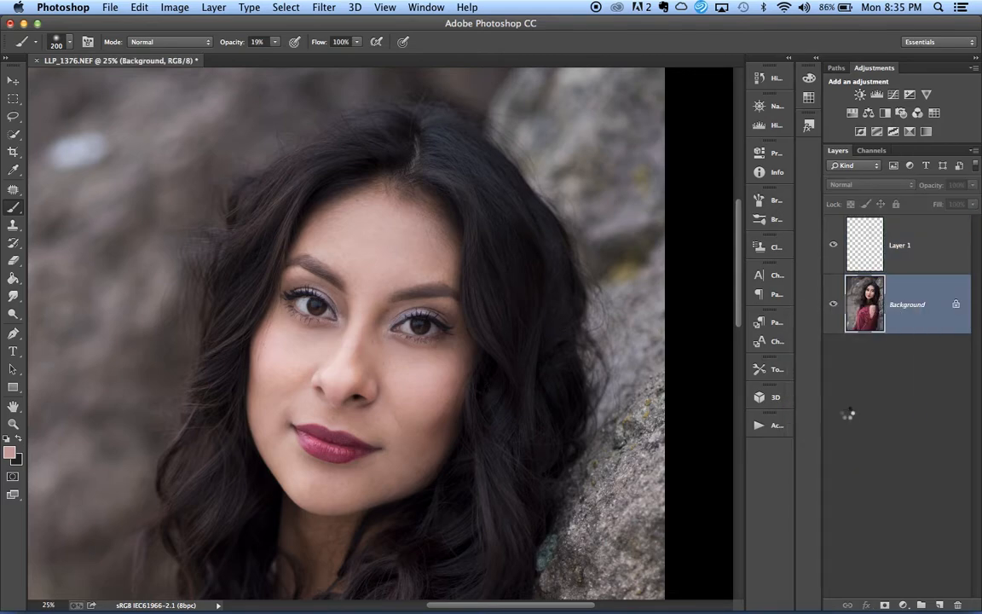
Patch the fine stray hairs along the right-hand side of the forehead on Layer 1 and clear the selection.
left_click(13, 189)
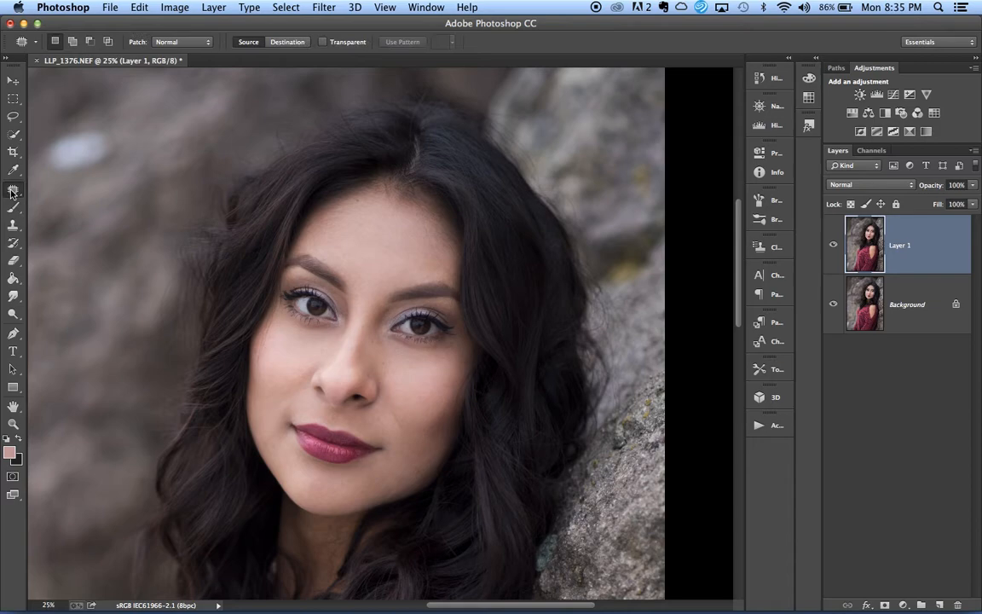
key("super+equal")
key("super+equal")
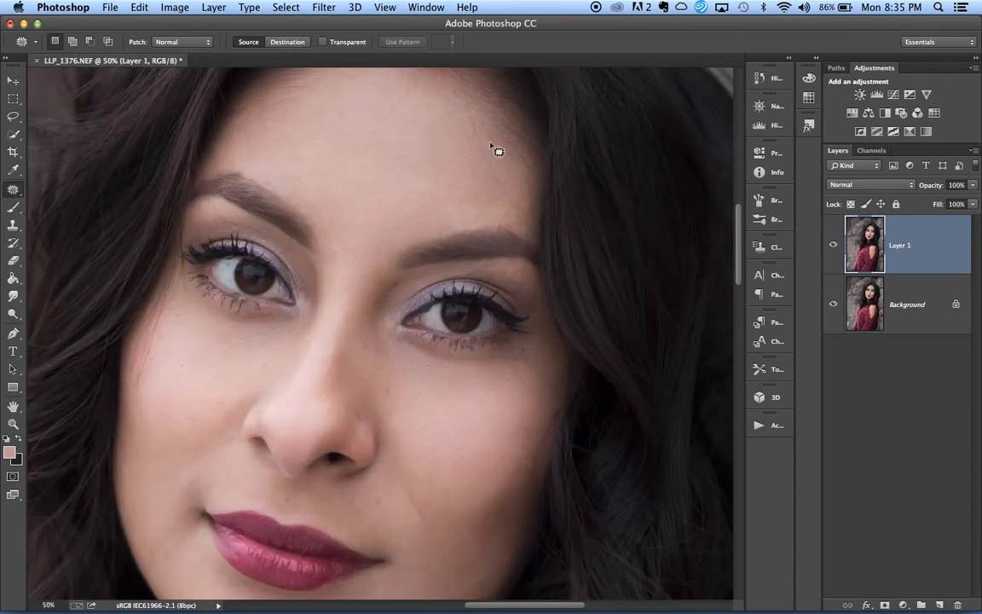
mouse_move(468, 158)
left_mouse_down()
mouse_move(498, 165)
mouse_move(470, 153)
left_mouse_up()
mouse_move(480, 157)
left_mouse_down()
mouse_move(445, 155)
mouse_move(483, 151)
mouse_move(478, 133)
mouse_move(449, 132)
mouse_move(481, 108)
mouse_move(462, 116)
mouse_move(482, 136)
mouse_move(473, 109)
left_mouse_up()
mouse_move(473, 122)
left_mouse_down()
mouse_move(442, 125)
mouse_move(461, 103)
mouse_move(480, 101)
mouse_move(460, 100)
left_mouse_up()
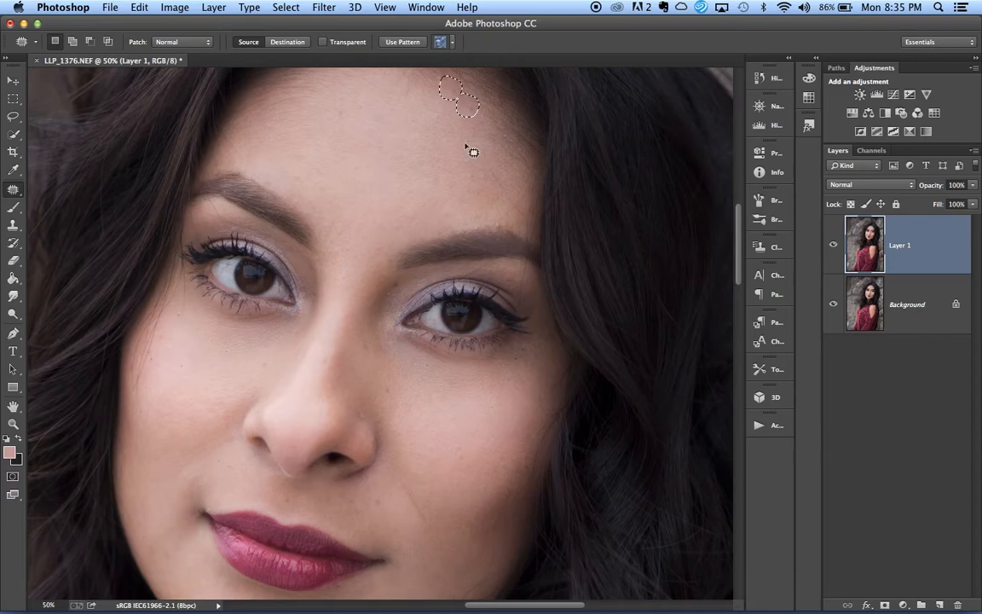
mouse_move(504, 187)
left_mouse_down()
mouse_move(462, 173)
mouse_move(517, 201)
left_mouse_up()
key("super+h")
key("super+minus")
key("super+minus")
key("super+minus")
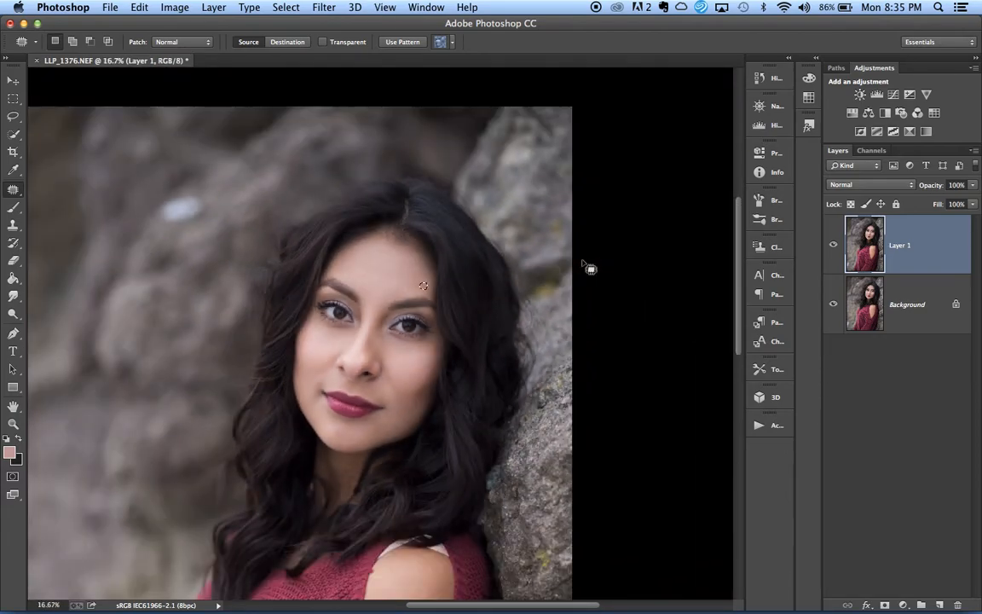
key("super+d")
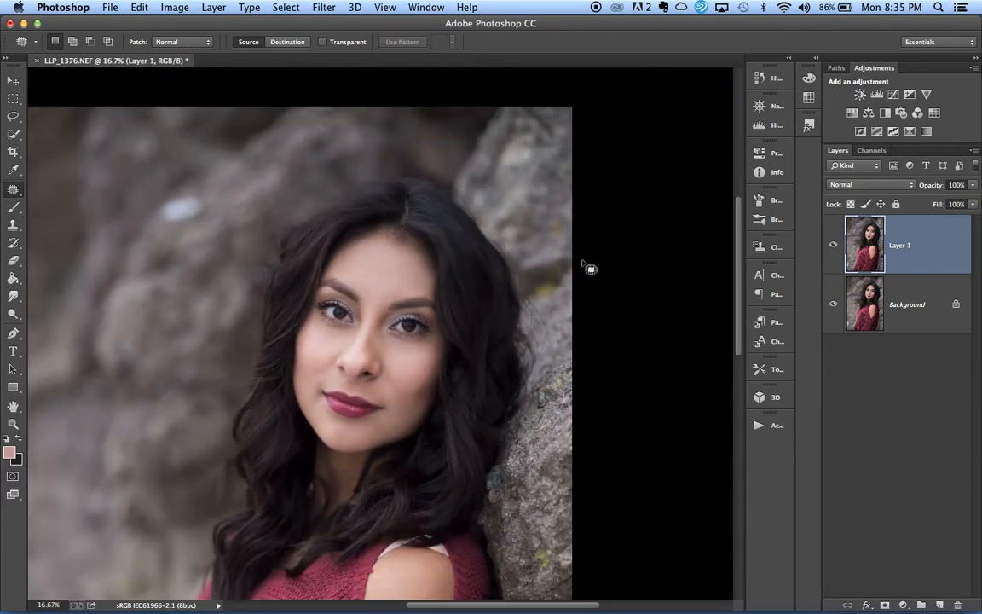
Flatten the patched image and make a fresh duplicate of the Background layer.
right_click(908, 296)
key("Escape")
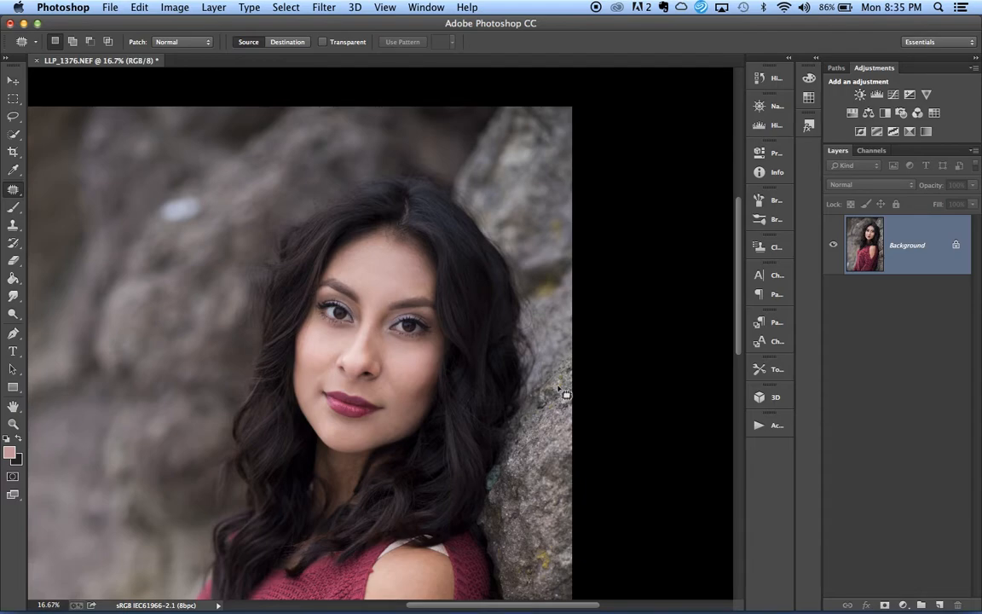
key("super+equal")
key("super+j")
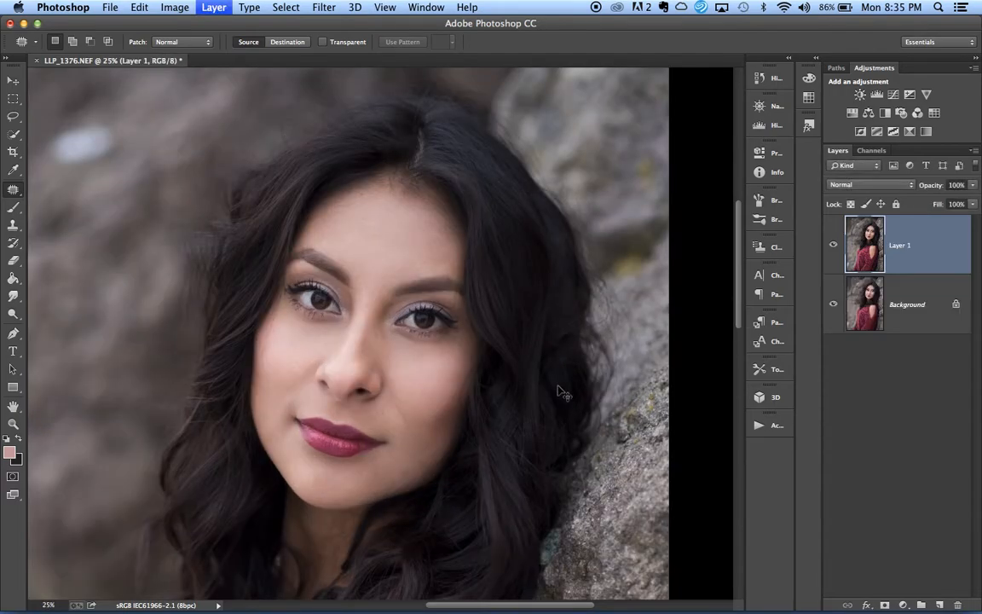
Add a Curves adjustment brightening the cheek highlight tones to input 198, output 239, and invert its mask to black.
left_click(895, 99)
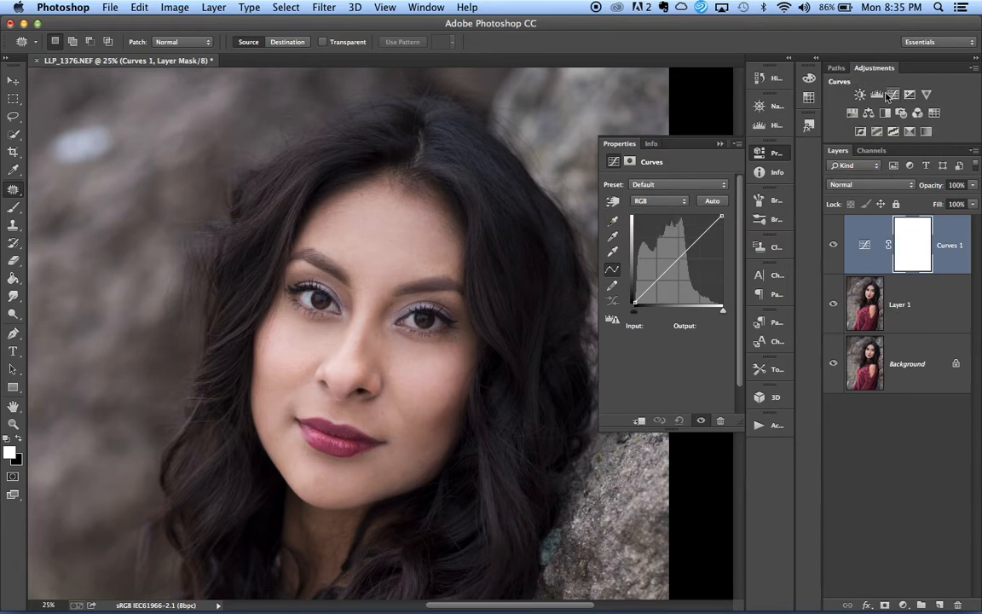
left_click(611, 202)
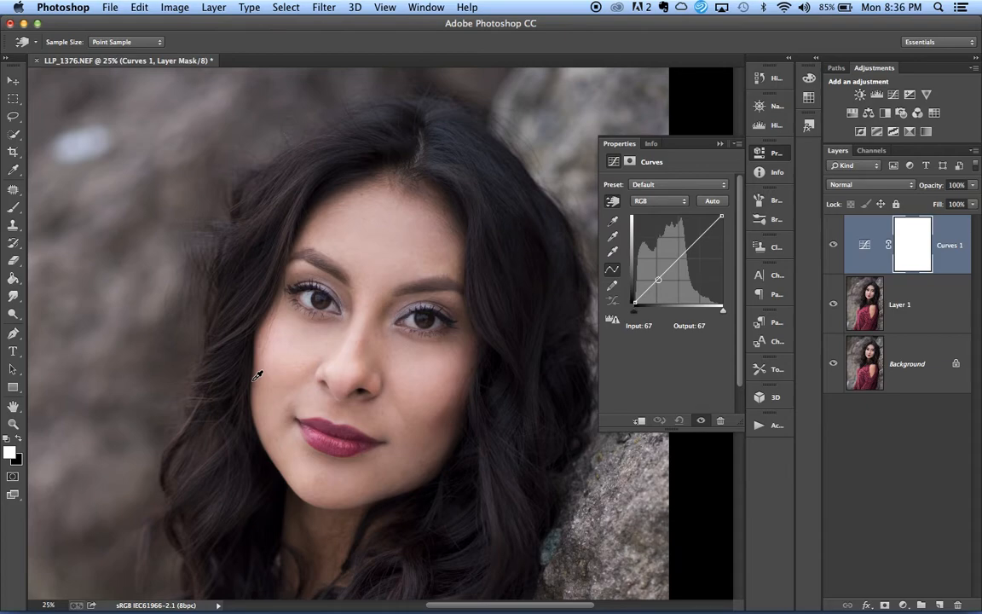
left_click(292, 351)
left_click_drag(292, 350, 292, 322)
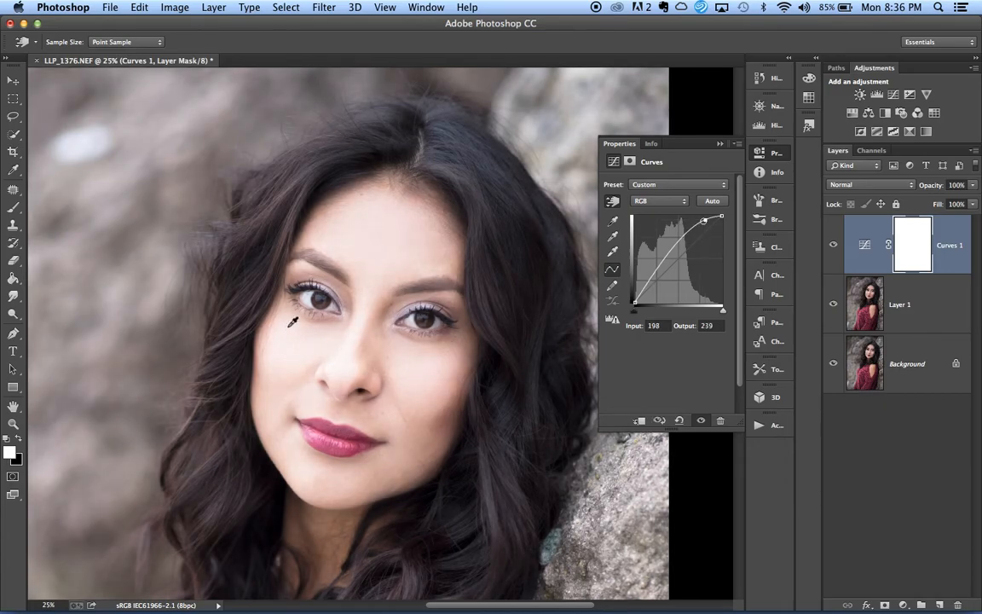
key("super+i")
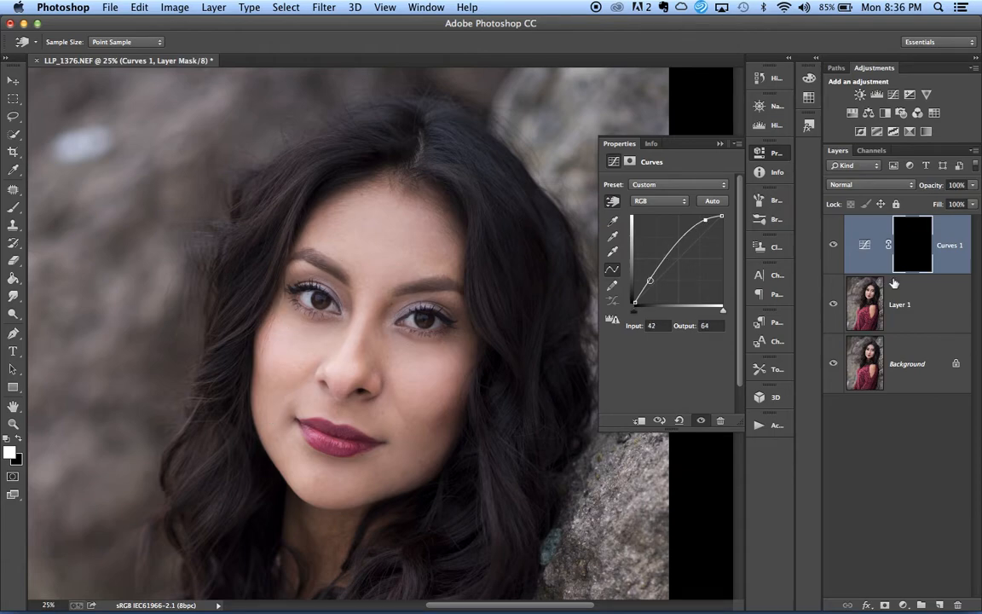
Add a second Curves adjustment directly above Layer 1, darkening the shadow tones of the right-hand cheek to input 62, output 23.
left_click(920, 314)
key("j")
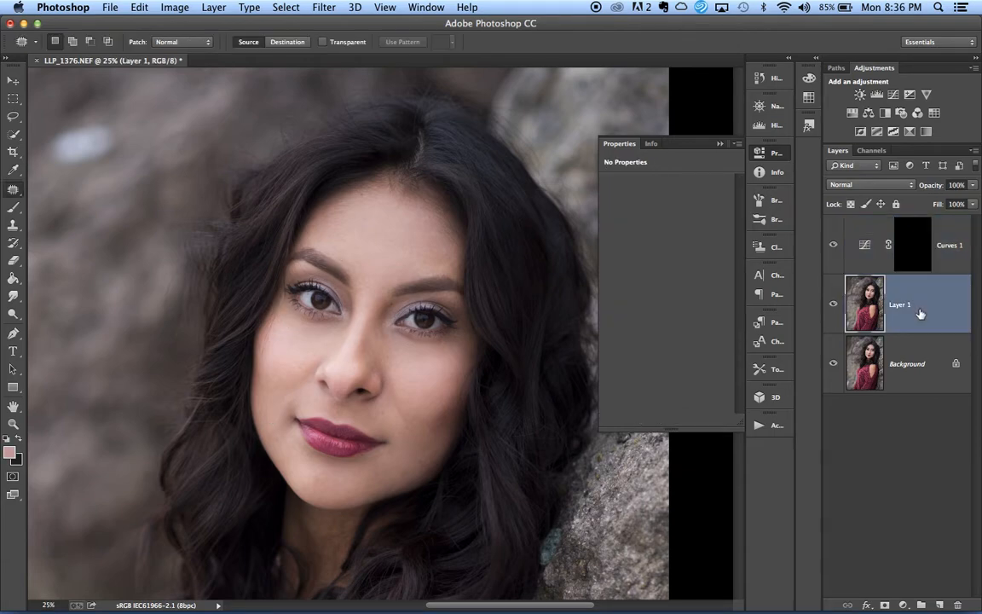
left_click(893, 96)
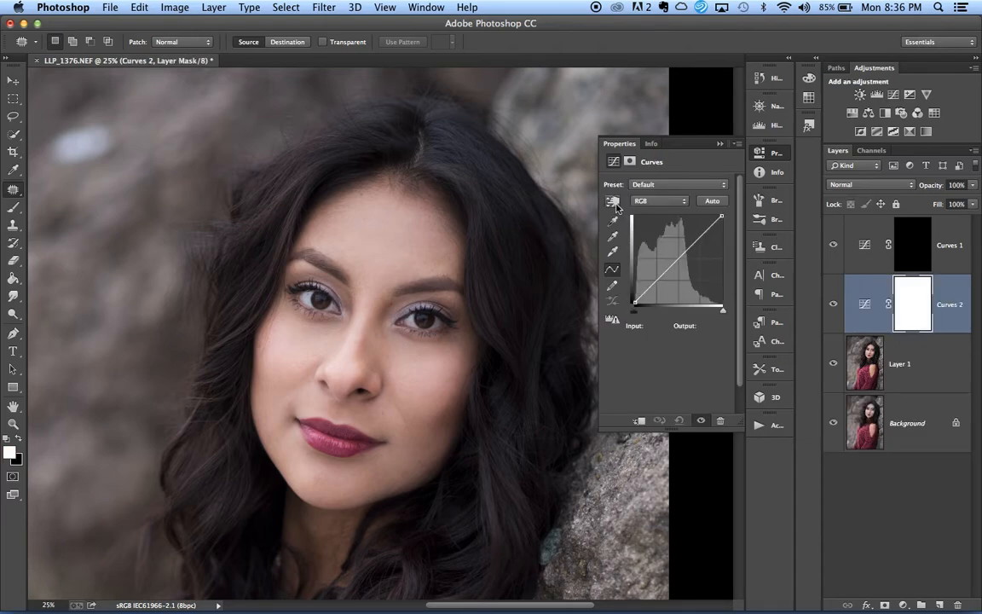
left_click(614, 202)
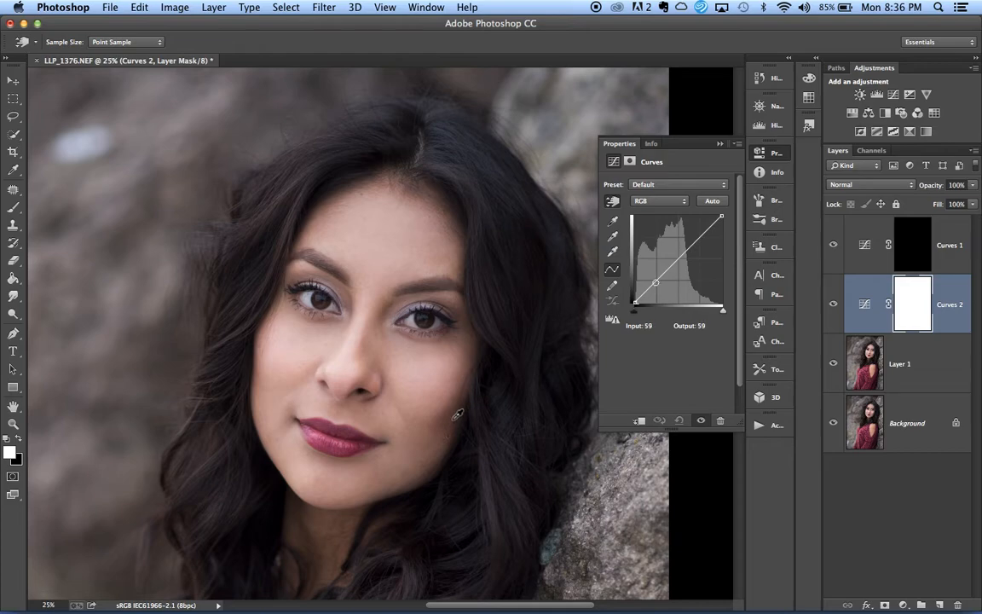
left_click_drag(457, 411, 452, 442)
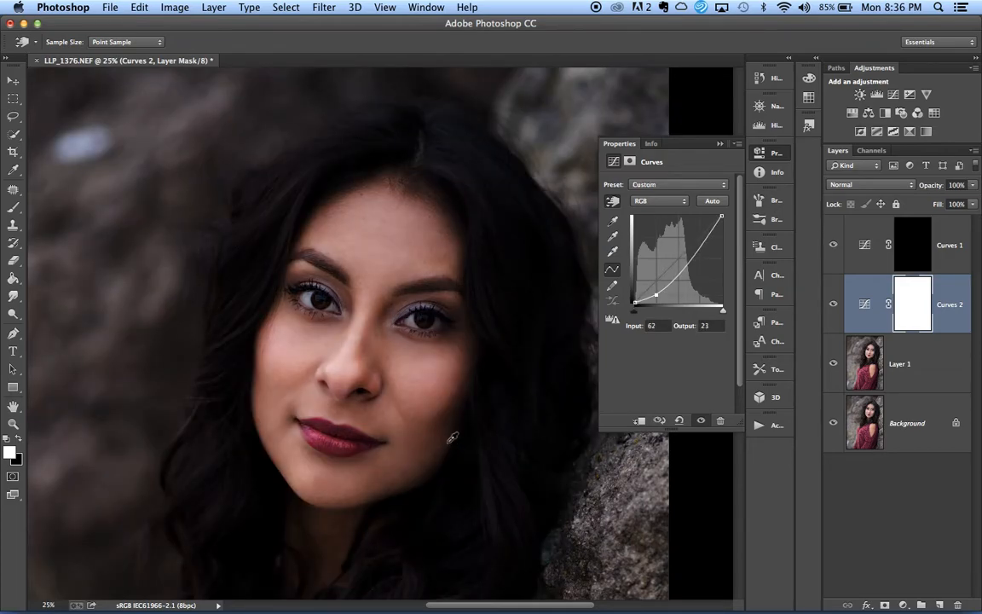
Invert the Curves 2 mask to black and choose the Brush at 150 px with white as the painting colour.
key("super+i")
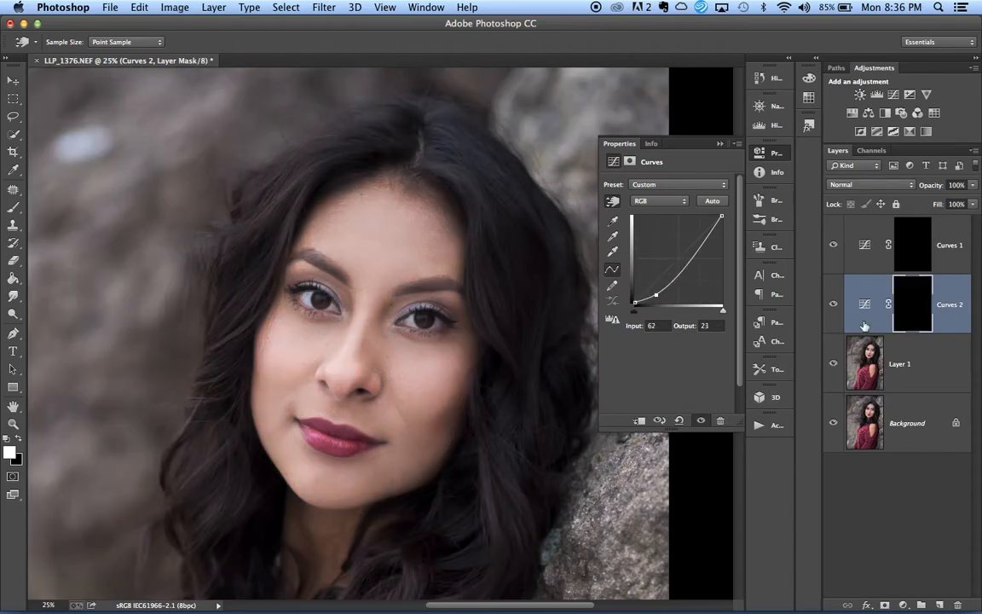
left_click(14, 208)
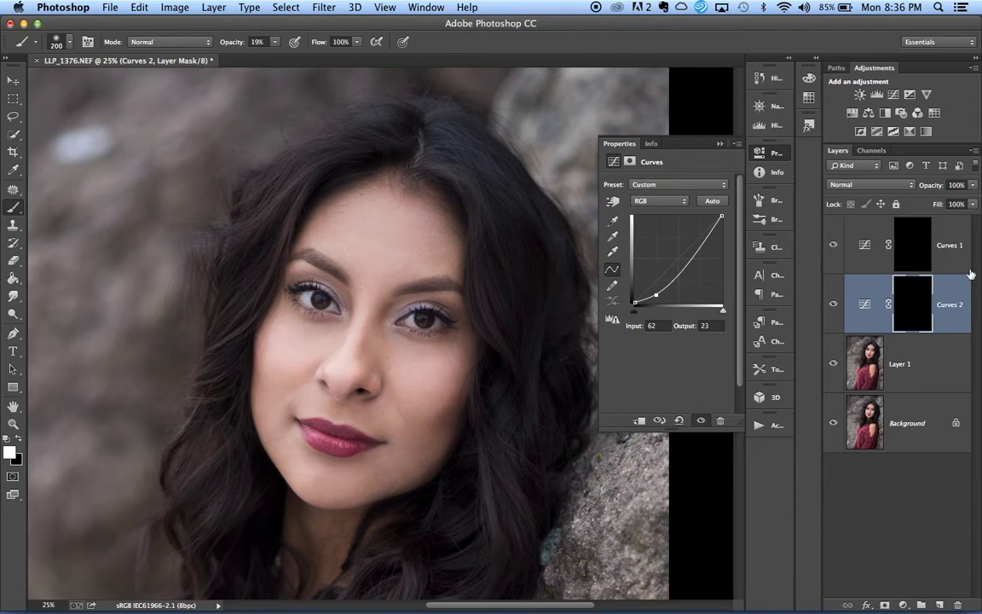
key("super+equal")
key("bracketleft")
key("bracketleft")
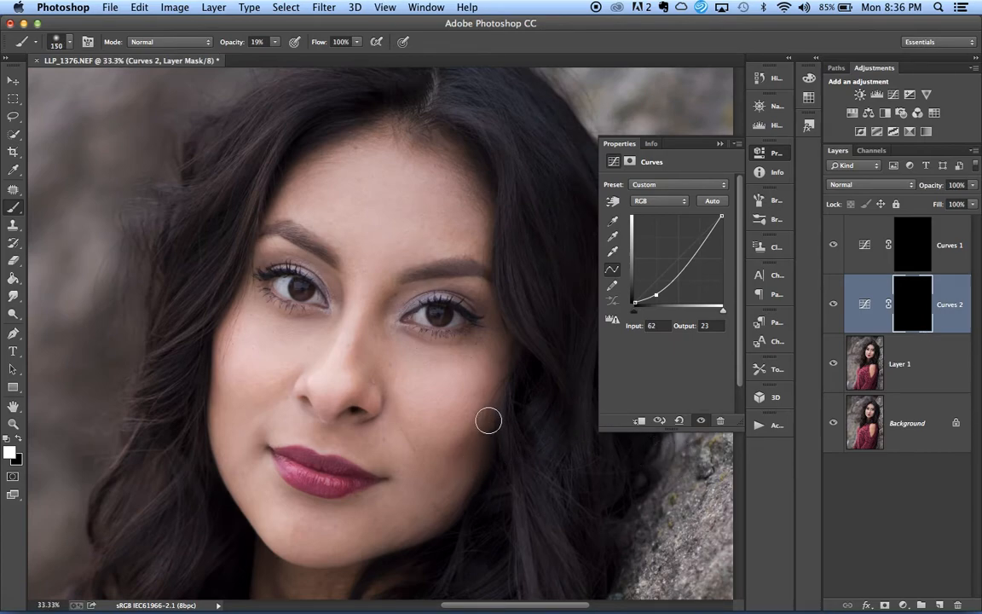
key("bracketright")
key("bracketright")
key("bracketright")
key("bracketright")
key("bracketright")
key("bracketleft")
key("bracketleft")
key("bracketleft")
key("bracketleft")
key("bracketleft")
left_click_drag(458, 448, 507, 403)
key("super+z")
Burn the face's shadow contours on the Curves 2 mask at 11% brush opacity, starting with the right-hand cheek and reducing the brush to 60 px.
left_click(275, 42)
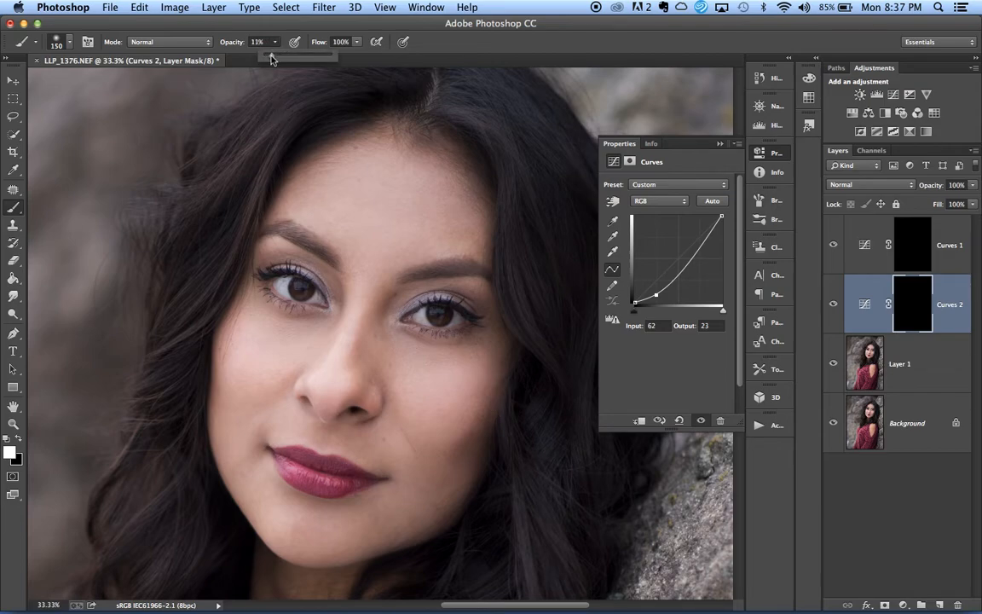
left_click(505, 381)
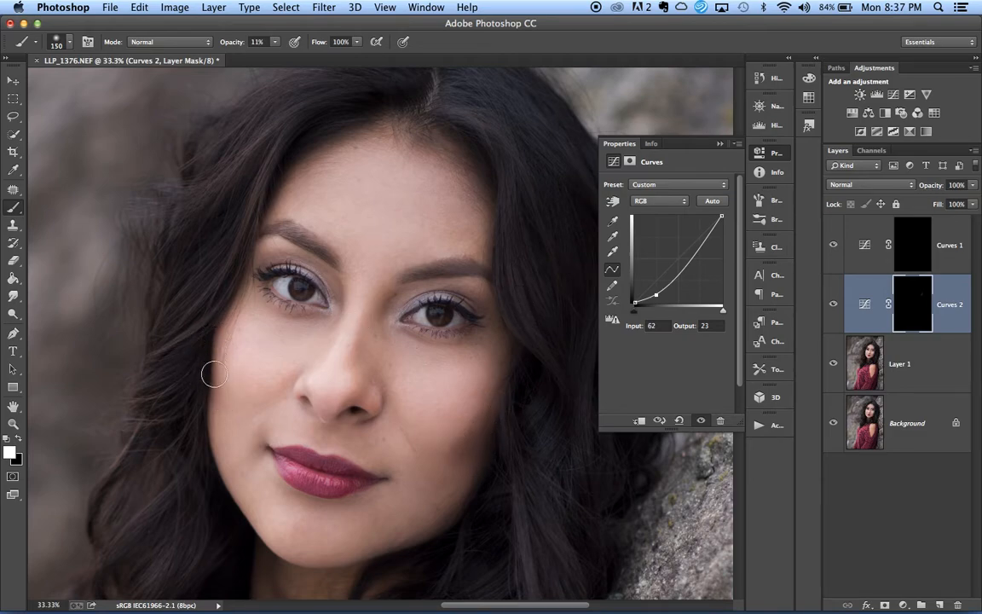
key("bracketleft")
key("bracketleft")
key("bracketleft")
key("bracketleft")
key("bracketleft")
key("bracketleft")
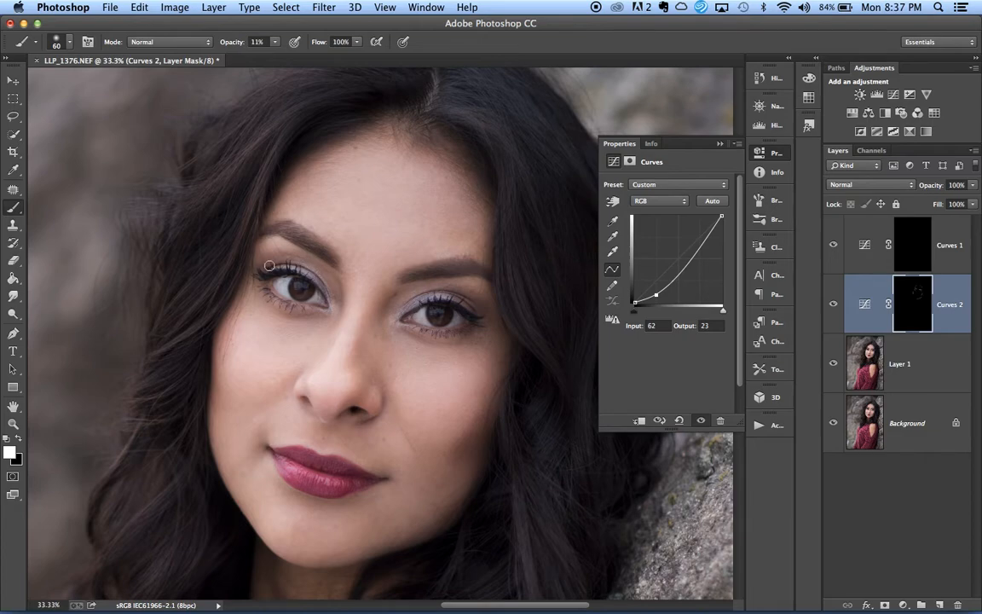
Burn finer shadow details around the eyes on the Curves 2 mask, narrowing the brush from 80 to 30 px.
key("bracketright")
key("bracketright")
key("super+equal")
key("super+equal")
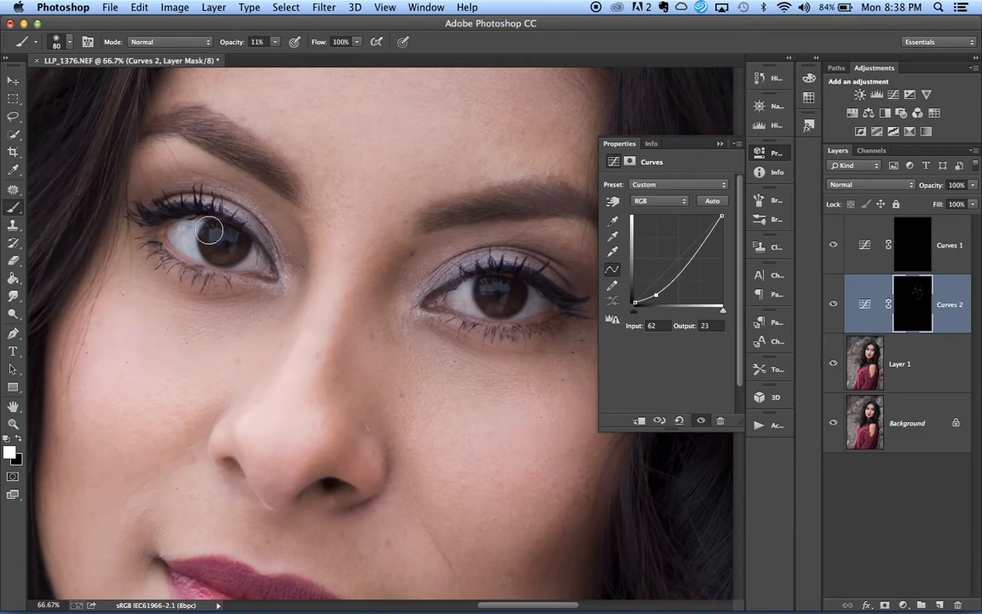
key("bracketleft")
key("bracketleft")
key("bracketleft")
key("bracketleft")
key("bracketleft")
Select the Curves 1 mask and compare the whole face with the Curves 2 darkening hidden and shown.
left_click(905, 258)
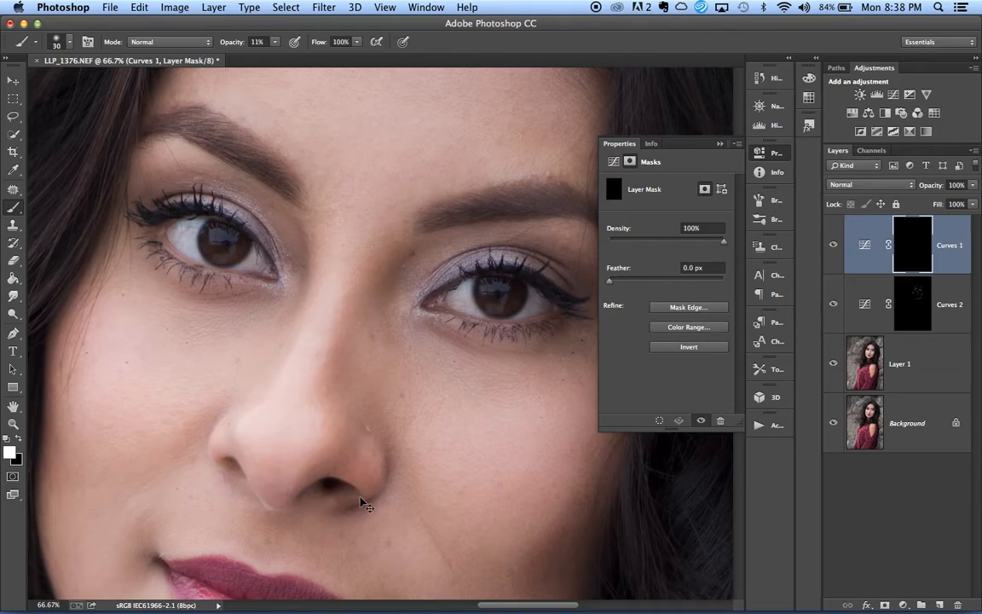
key("super+minus")
key("super+minus")
key("super+minus")
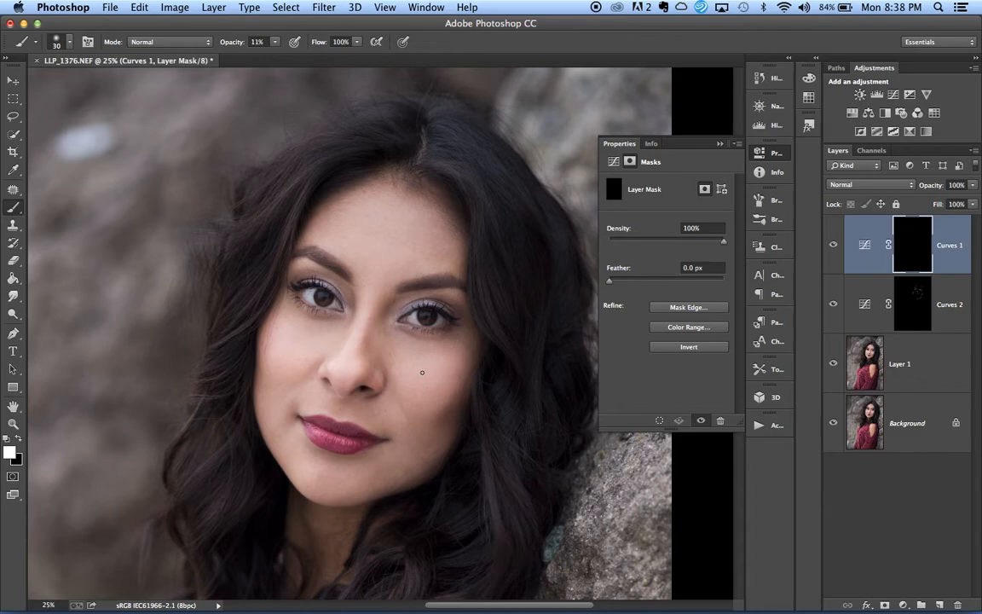
left_click(833, 305)
left_click(833, 305)
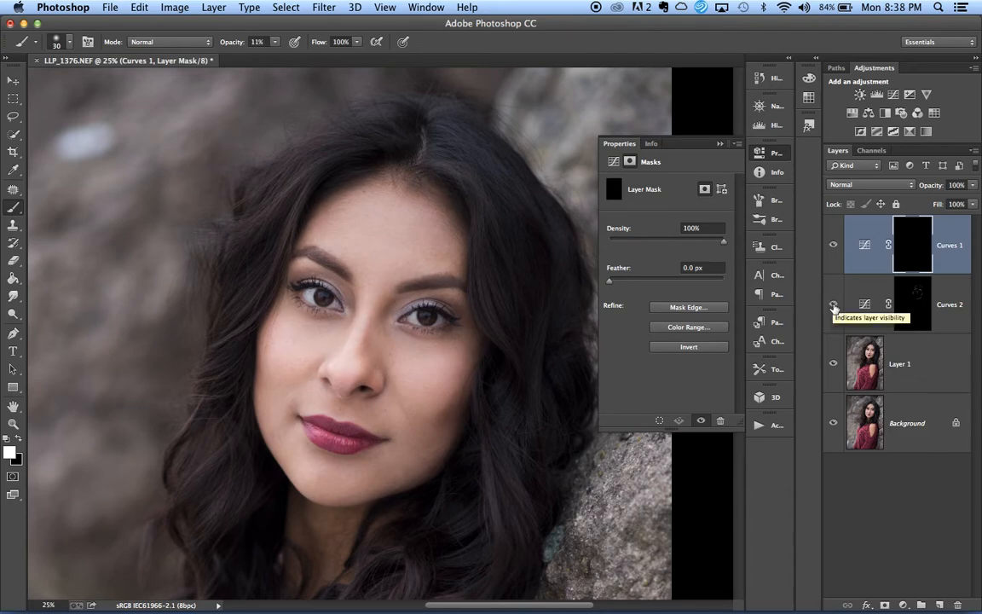
left_click(834, 305)
left_click(833, 307)
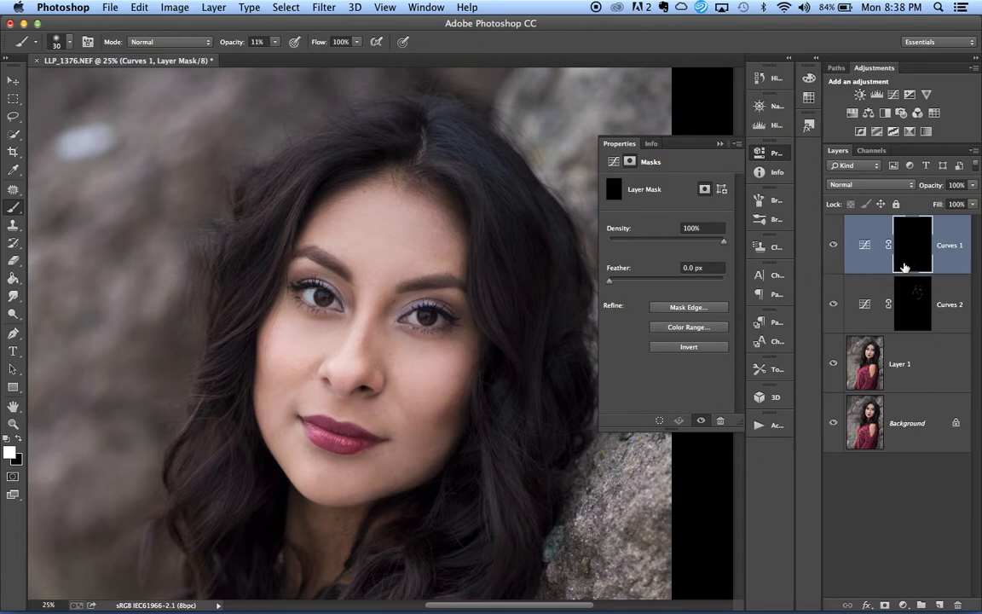
Dodge the facial highlights on the Curves 1 mask with a small white brush at 11% opacity.
key("super+plus")
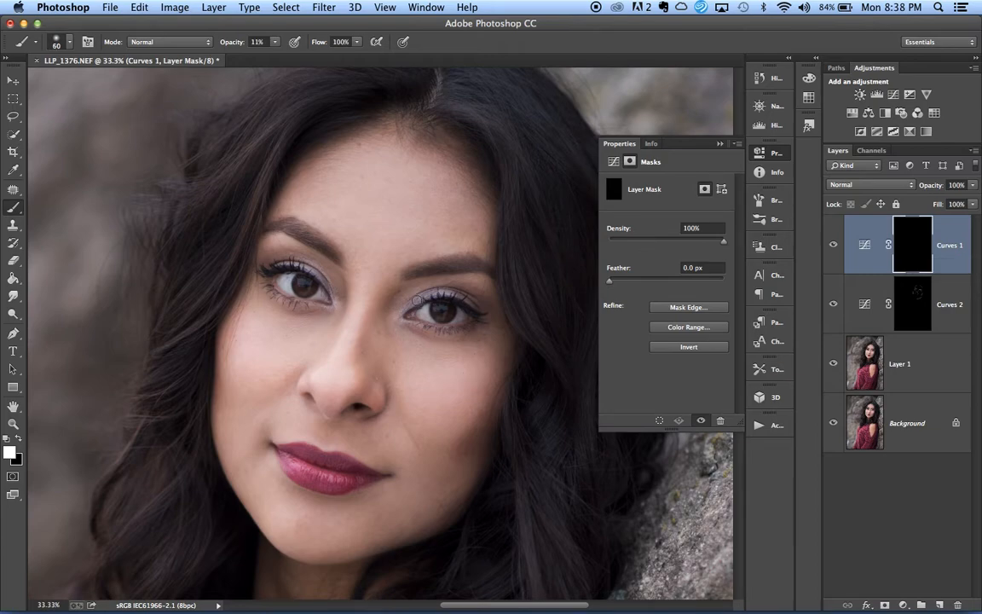
key("bracketleft")
key("bracketleft")
Darken the lips on the Curves 2 mask with a 70 px brush at 39% opacity.
key("alt+bracketleft")
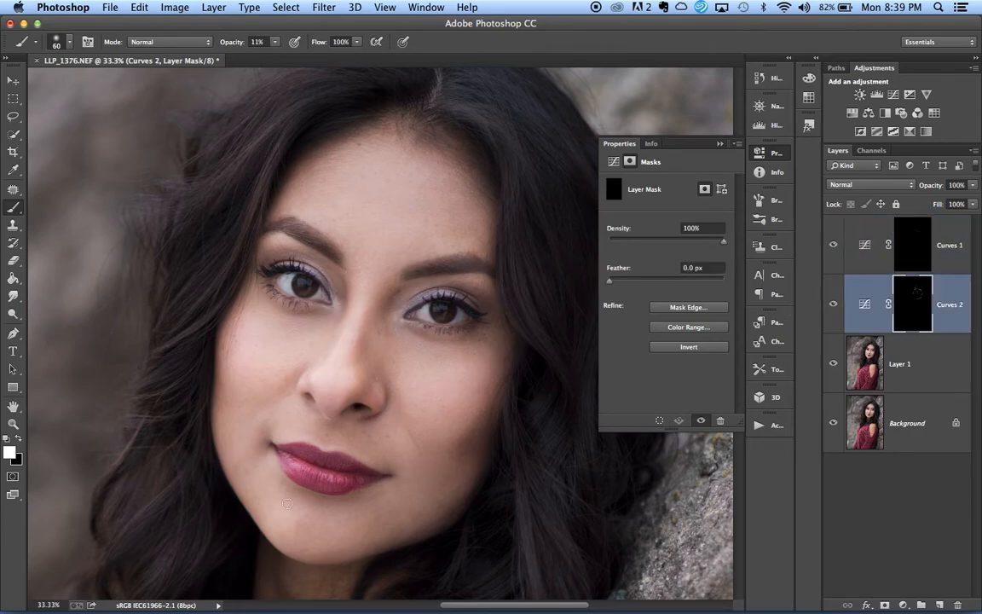
key("bracketright")
key("bracketright")
key("bracketright")
left_click_drag(275, 46, 290, 57)
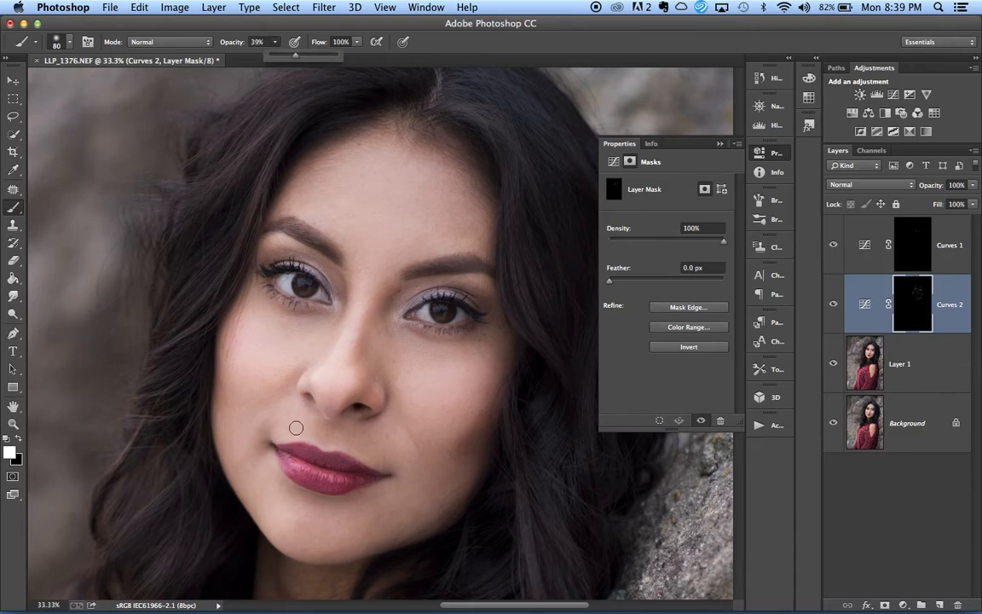
key("bracketleft")
mouse_move(291, 450)
left_mouse_down()
mouse_move(385, 473)
mouse_move(345, 480)
mouse_move(286, 451)
left_mouse_up()
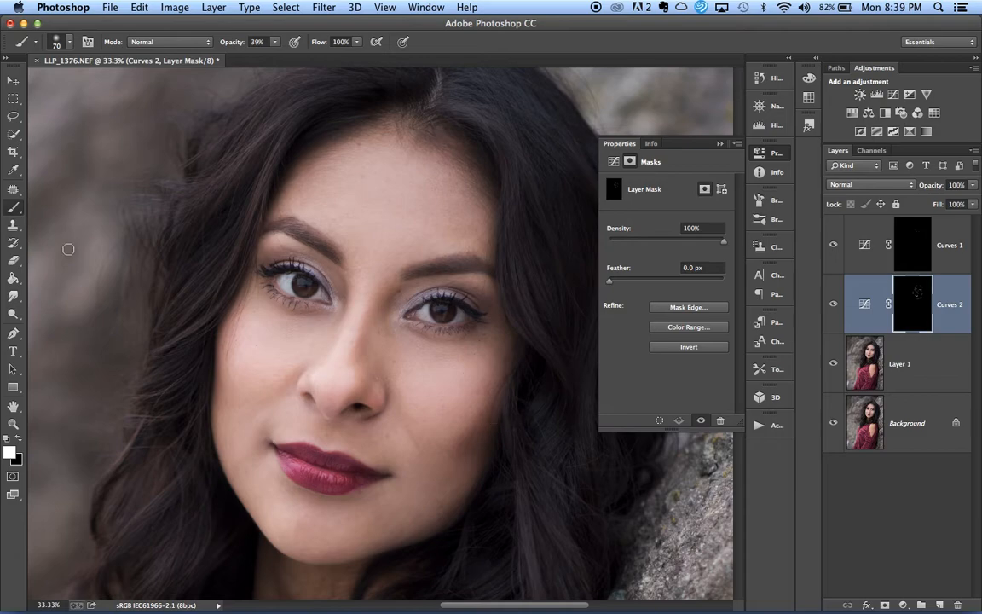
Soften the lip burning on the Curves 2 mask with the Eraser at 24% opacity and 200 px, and compare with the layer hidden.
left_click(13, 260)
left_click(222, 43)
left_click_drag(220, 59, 199, 60)
key("bracketleft")
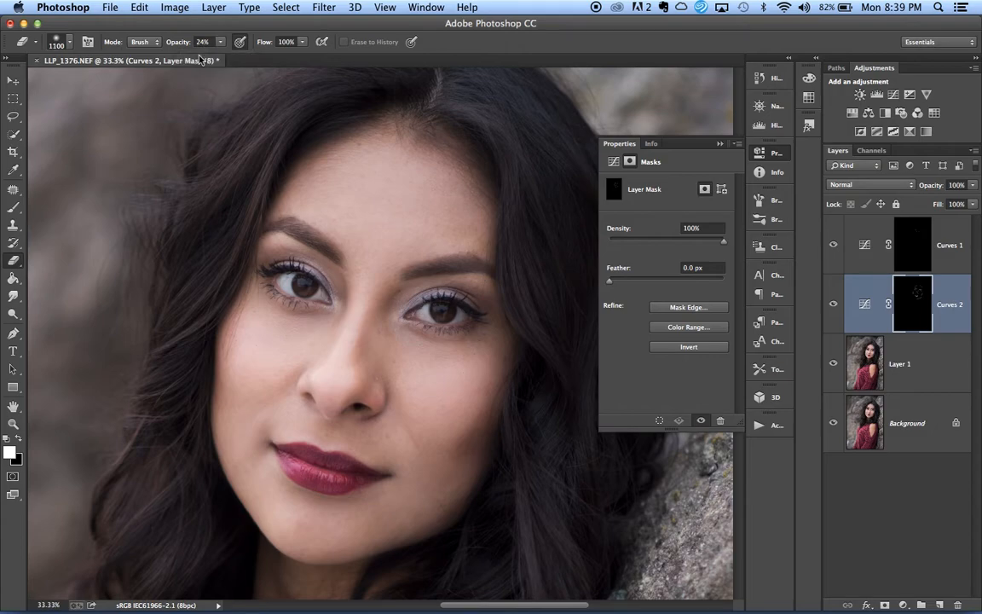
key("bracketleft")
key("bracketleft")
key("bracketleft")
key("bracketleft")
left_click_drag(329, 461, 305, 463)
left_click(832, 304)
left_click(832, 303)
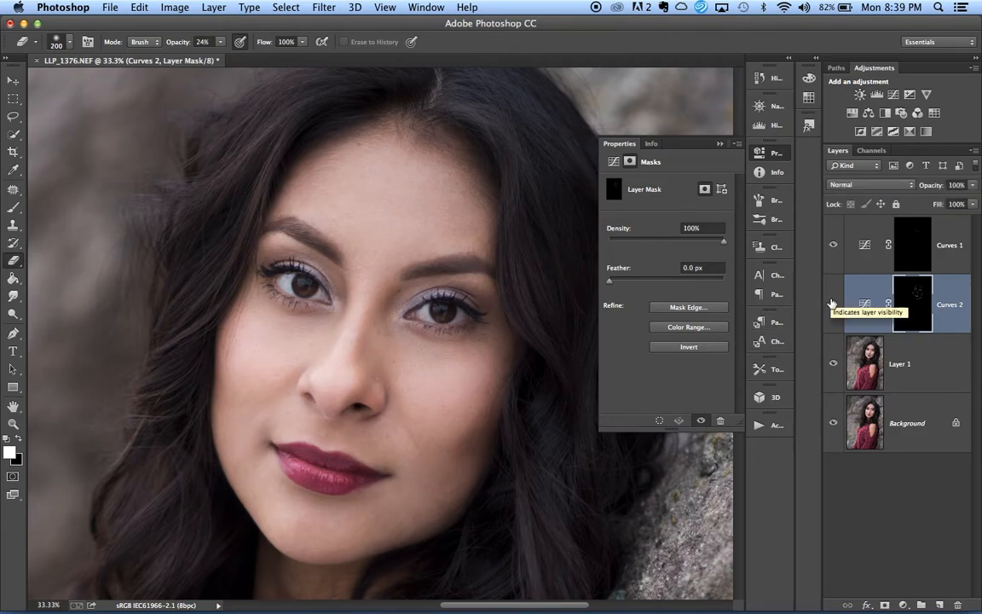
Refine the dodged highlights on the Curves 1 mask with the Eraser at 24% opacity, using 300 px on the cheek and smaller sizes near the eyes.
left_click(927, 243)
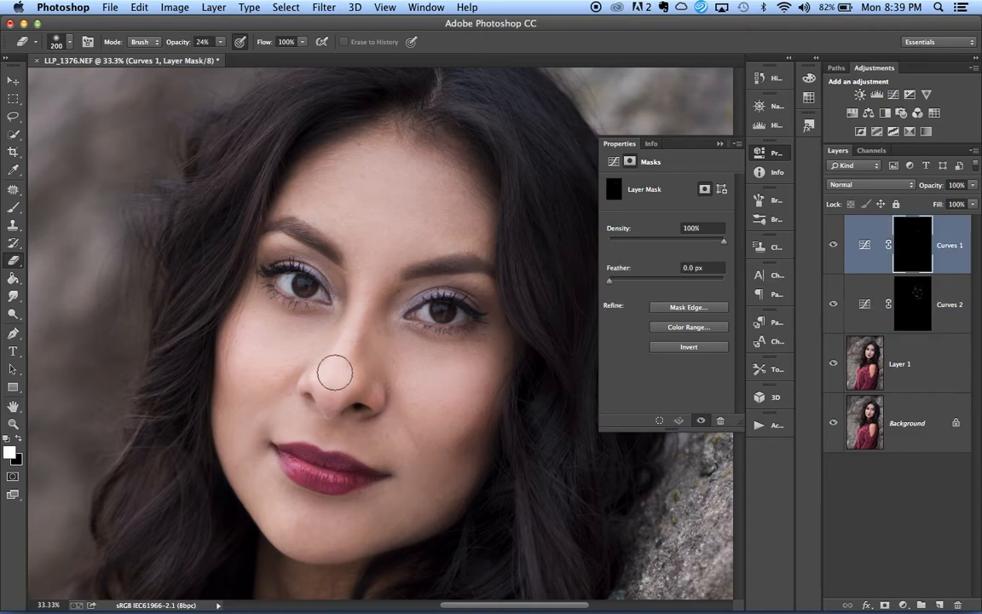
key("bracketright")
key("bracketright")
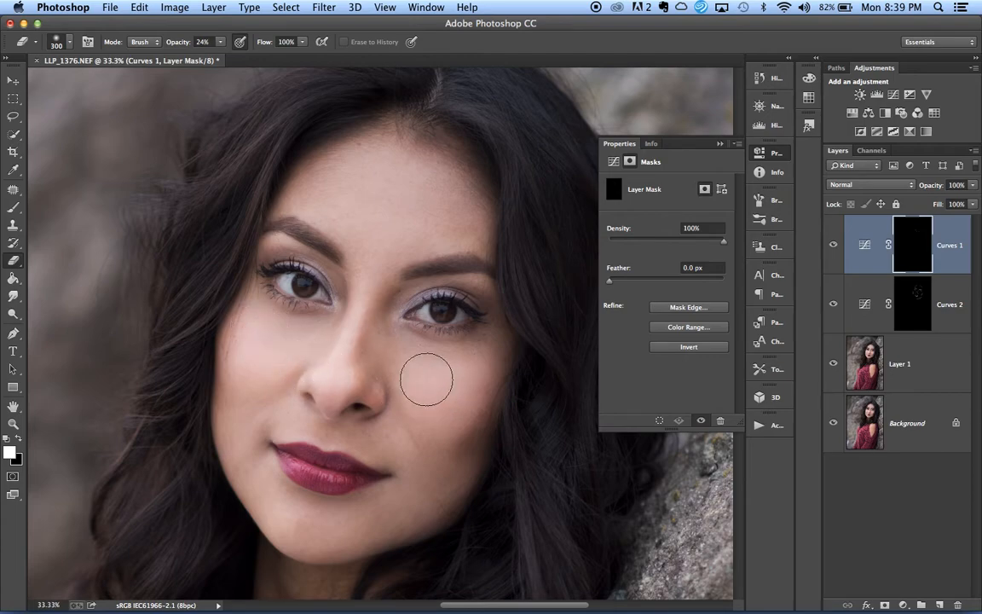
key("bracketleft")
key("bracketleft")
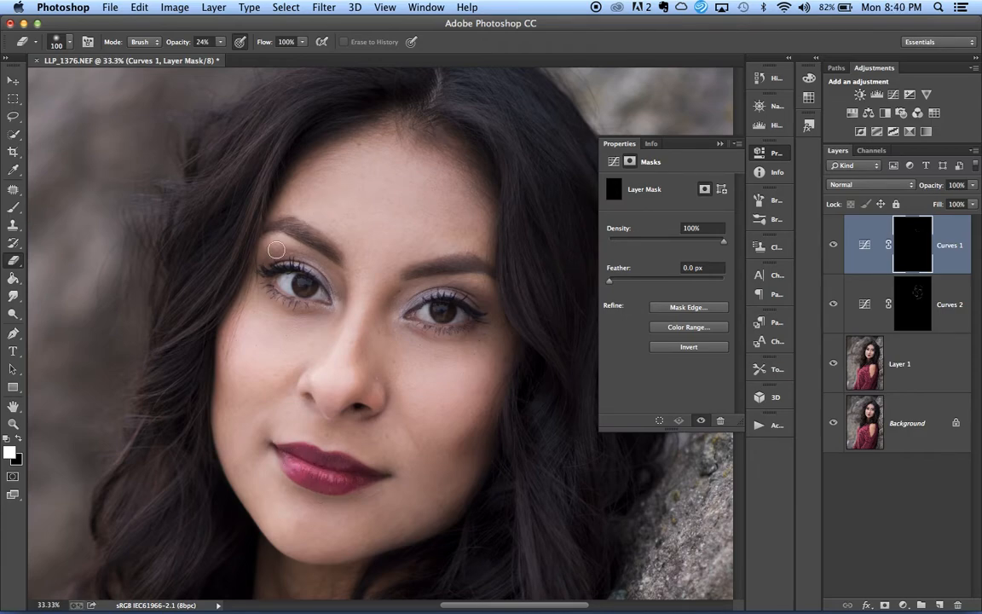
key("bracketleft")
key("bracketleft")
key("bracketleft")
Duplicate the Background layer and move the copy to the top of the layer stack.
key("super+minus")
key("super+minus")
key("super+minus")
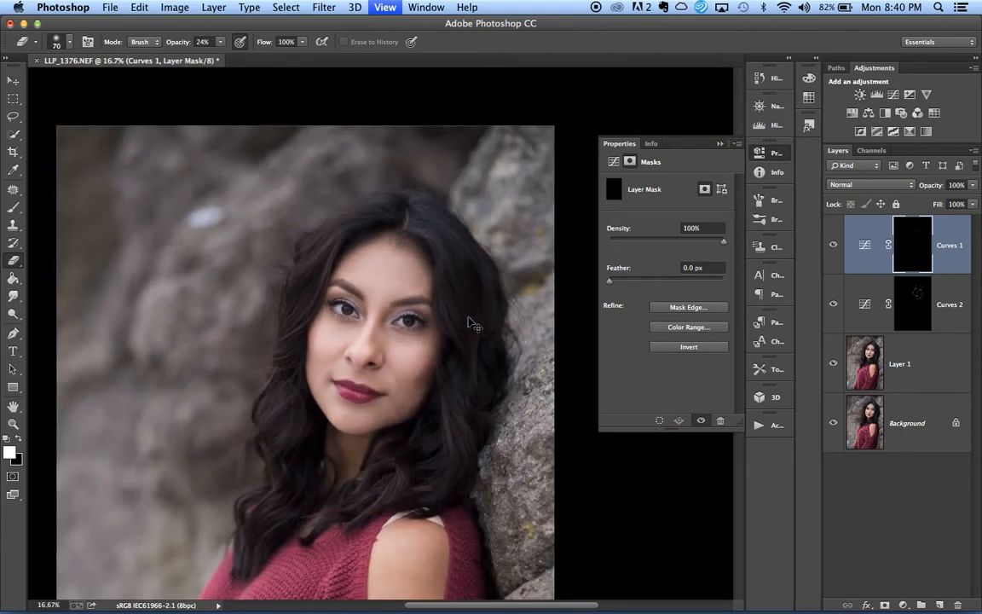
key("super+minus")
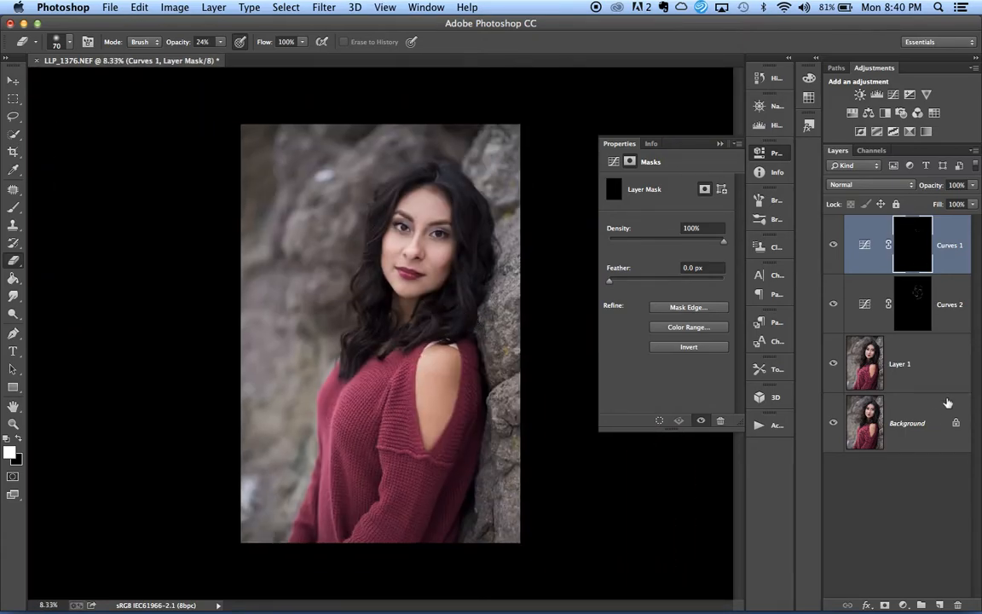
left_click(932, 421)
key("super+j")
left_click_drag(932, 421, 914, 220)
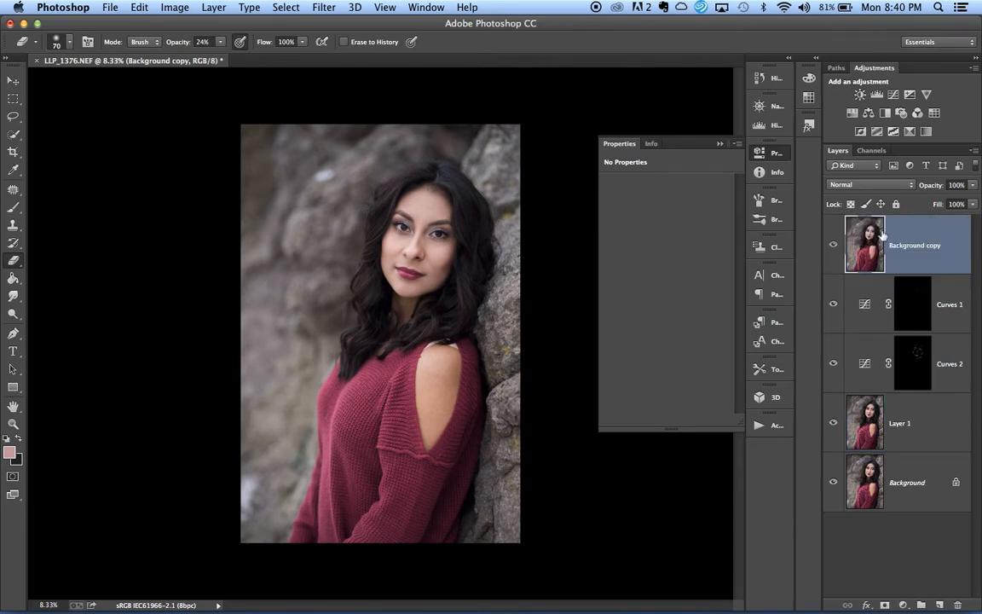
Compare the portrait before and after dodging and burning by hiding and showing the Background copy at several magnifications.
left_click(834, 246)
left_click(833, 247)
key("super+equal")
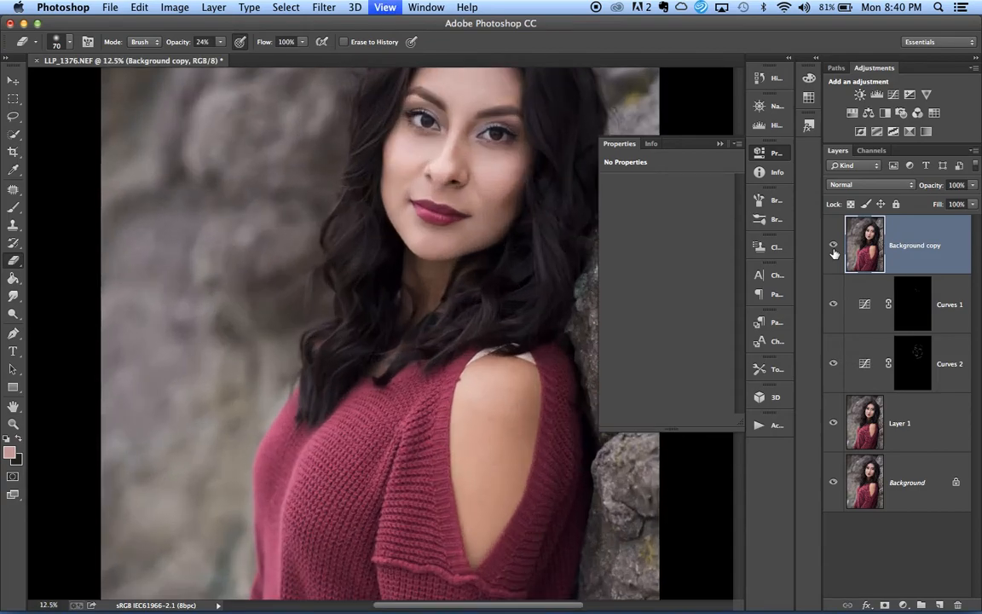
scroll(482, 334, "right", 4)
scroll(482, 334, "up", 5)
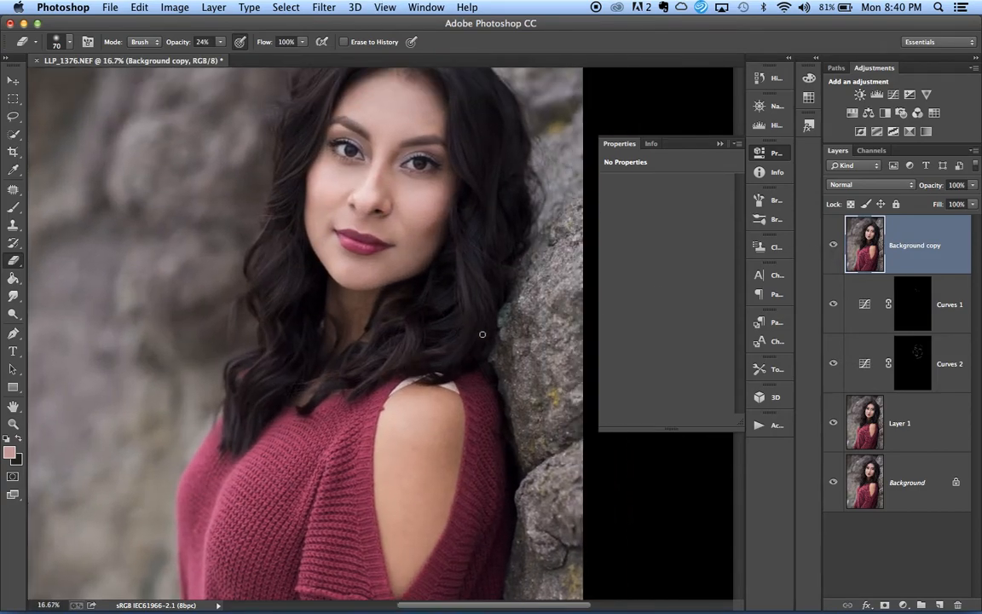
left_click(833, 247)
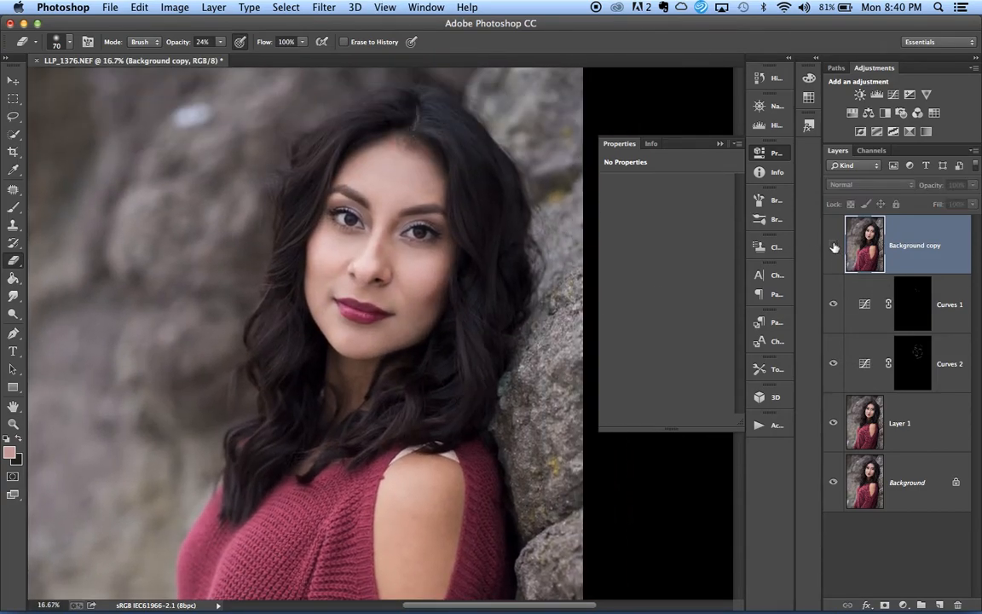
left_click(834, 248)
left_click(834, 247)
left_click(833, 247)
key("super+minus")
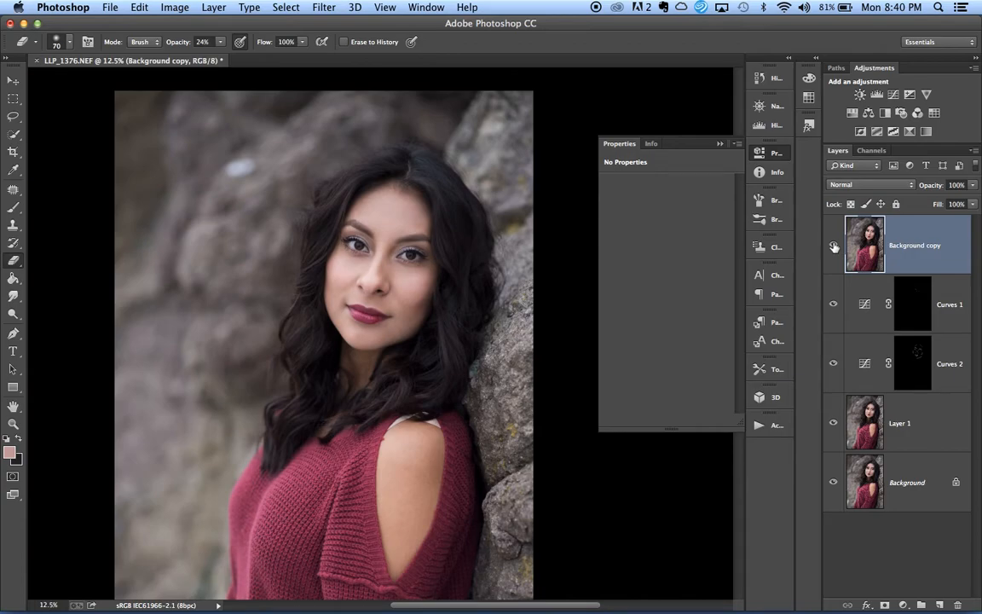
key("super+plus")
key("super+plus")
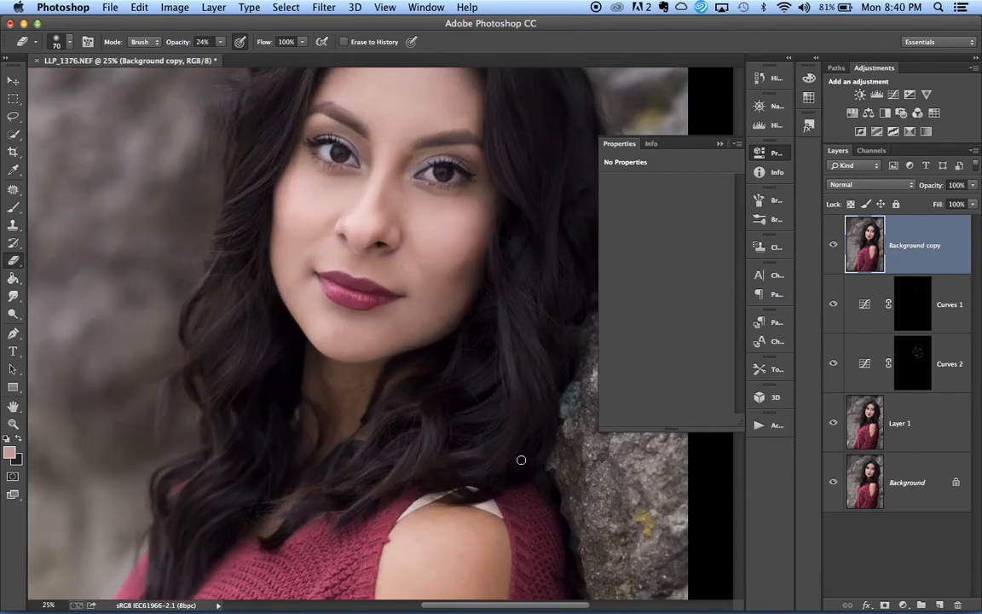
scroll(520, 460, "up", 3)
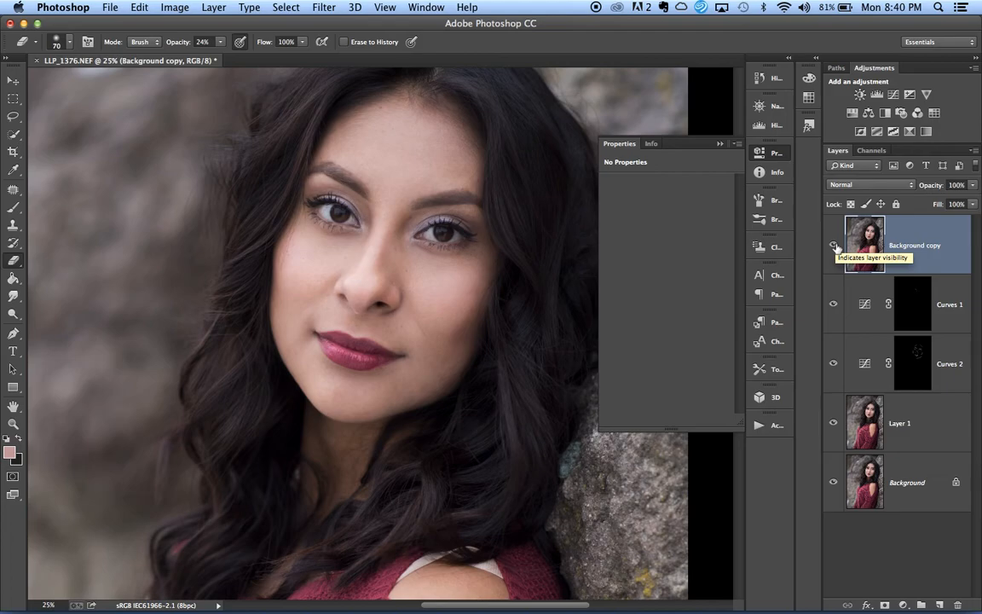
key("super+minus")
key("super+minus")
key("super+minus")
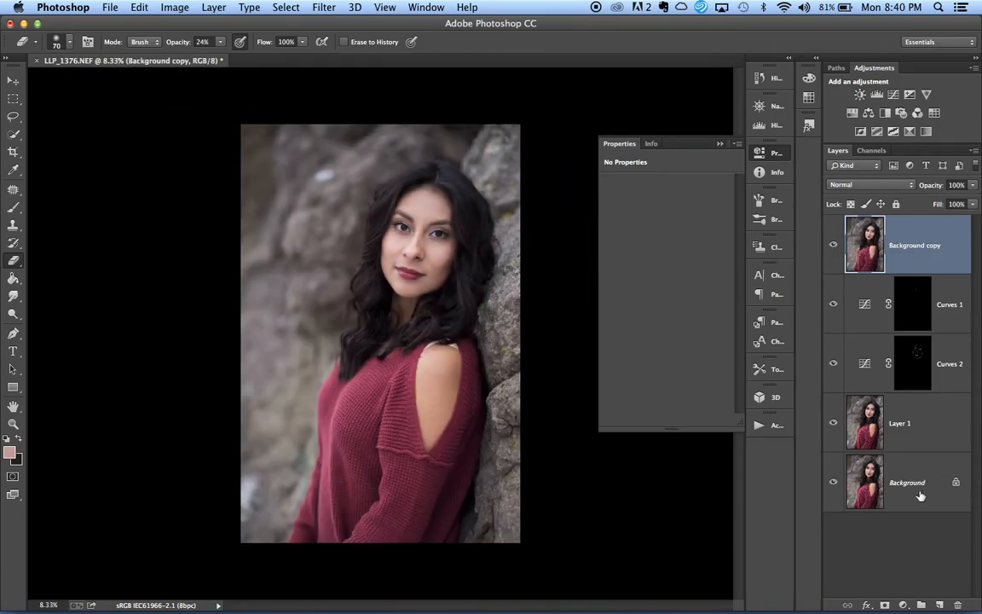
right_click(920, 496)
left_click(926, 324)
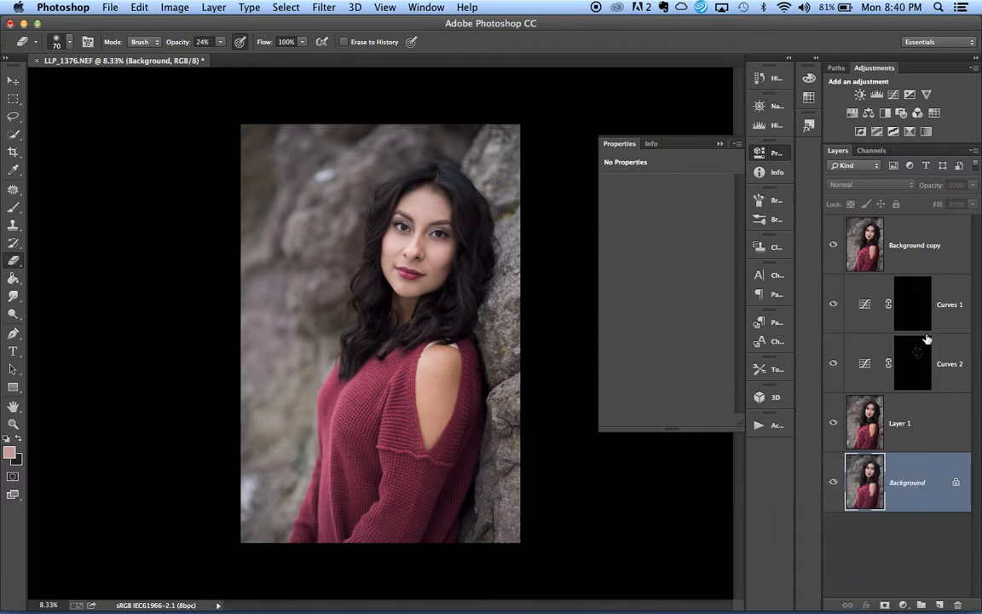
Return to the dodge and burn masks, selecting the Curves 2 mask and finally the Curves 1 mask.
key("super+plus")
key("super+plus")
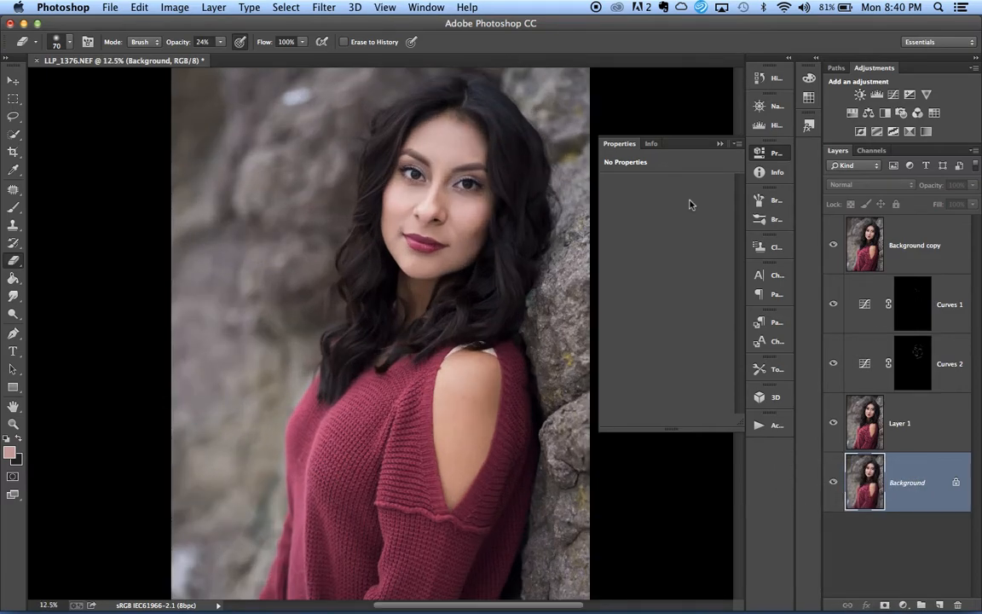
scroll(394, 373, "up", 5)
scroll(394, 372, "right", 3)
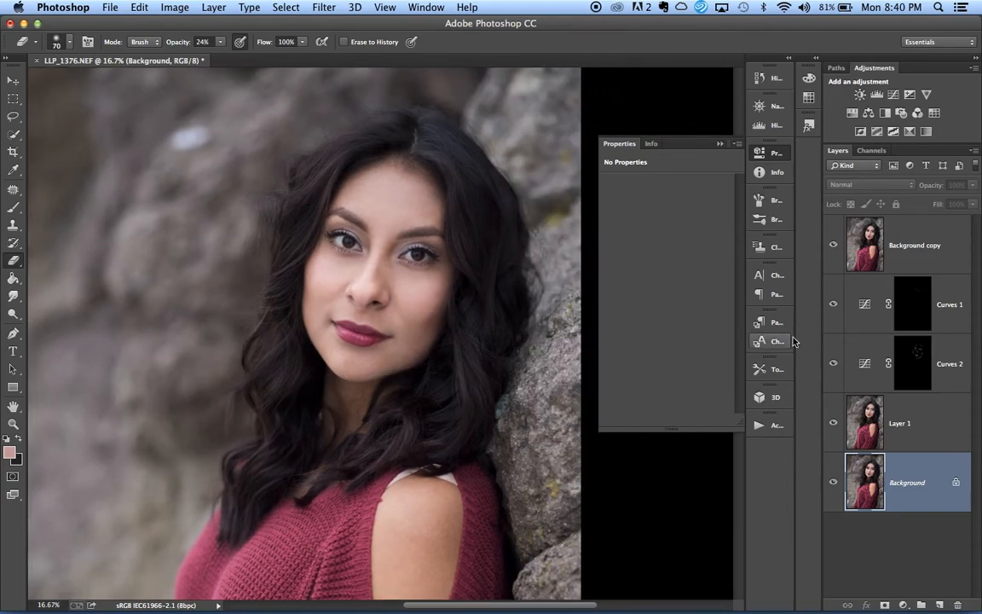
left_click(914, 375)
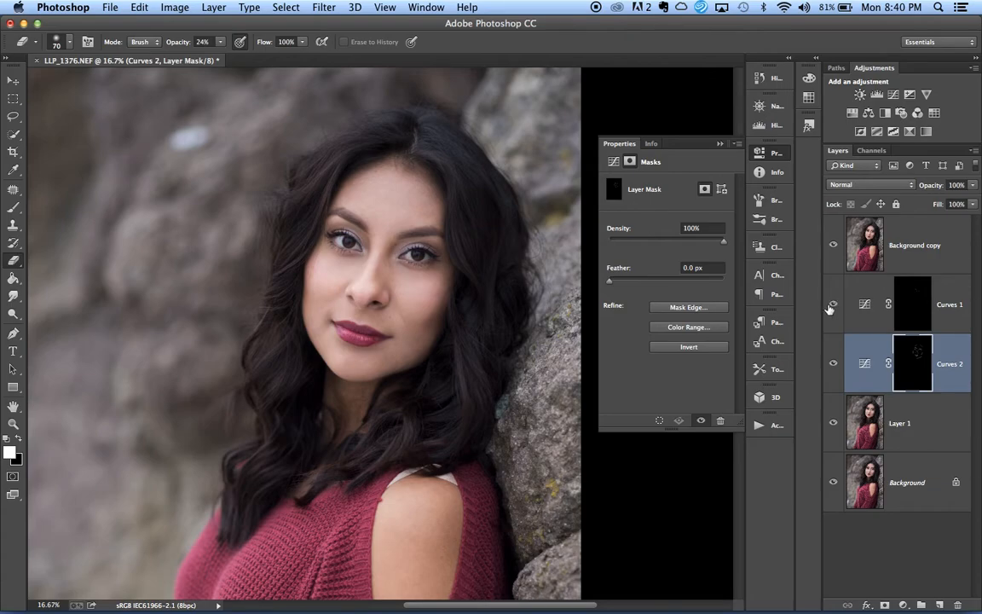
left_click(918, 313)
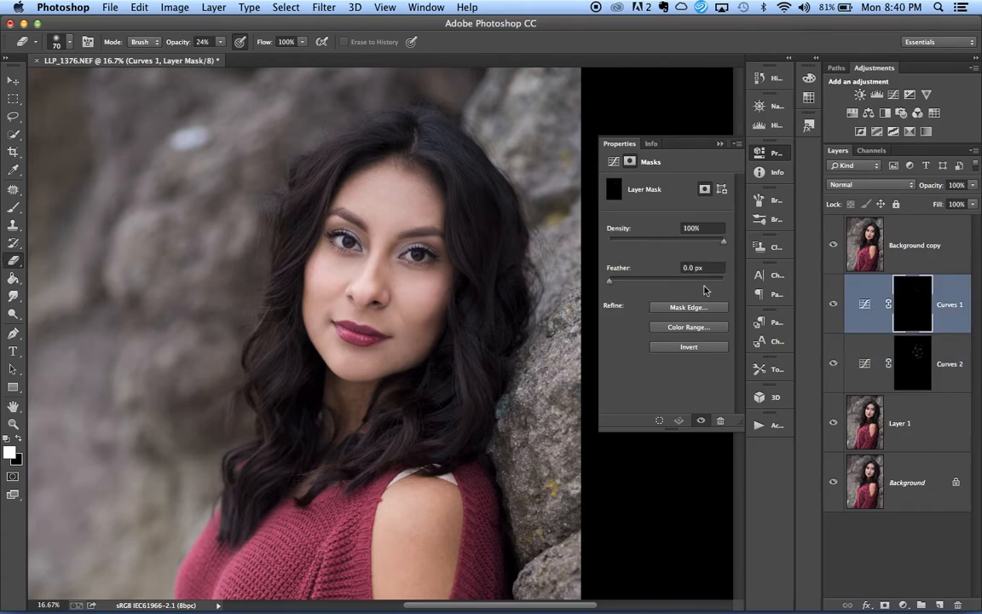
Rename the Curves 1 layer as "highlights" and the Curves 2 layer as "shadows", with the Brush as the active tool.
left_click(13, 207)
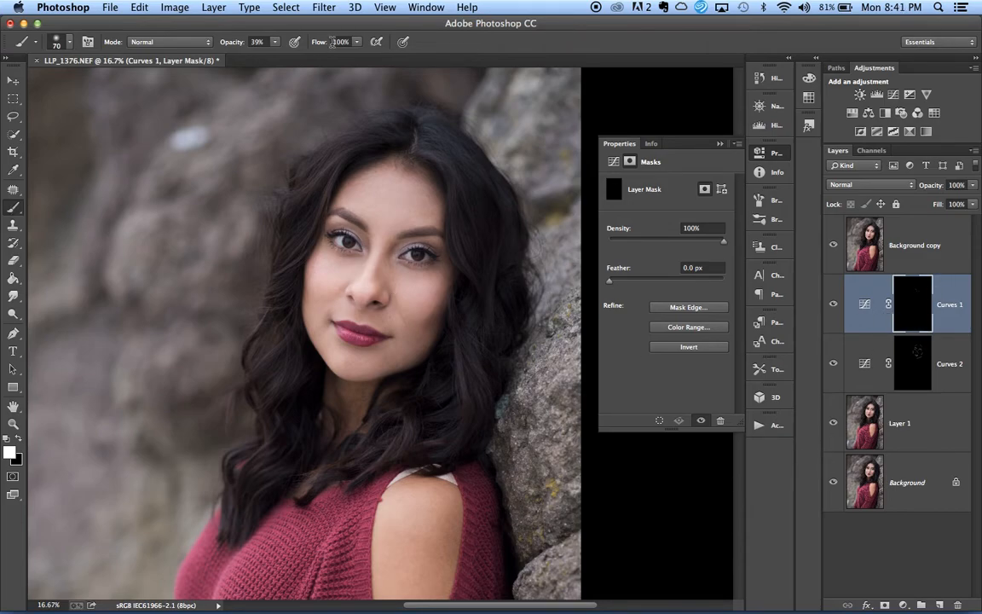
double_click(949, 305)
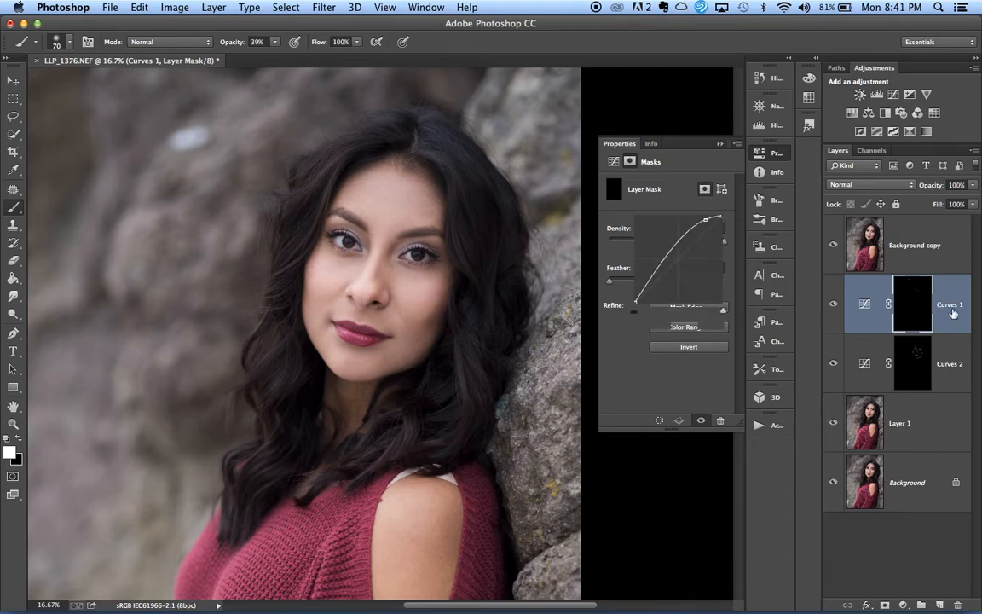
type("highlights")
key("Return")
double_click(950, 364)
type("shadows")
key("Return")
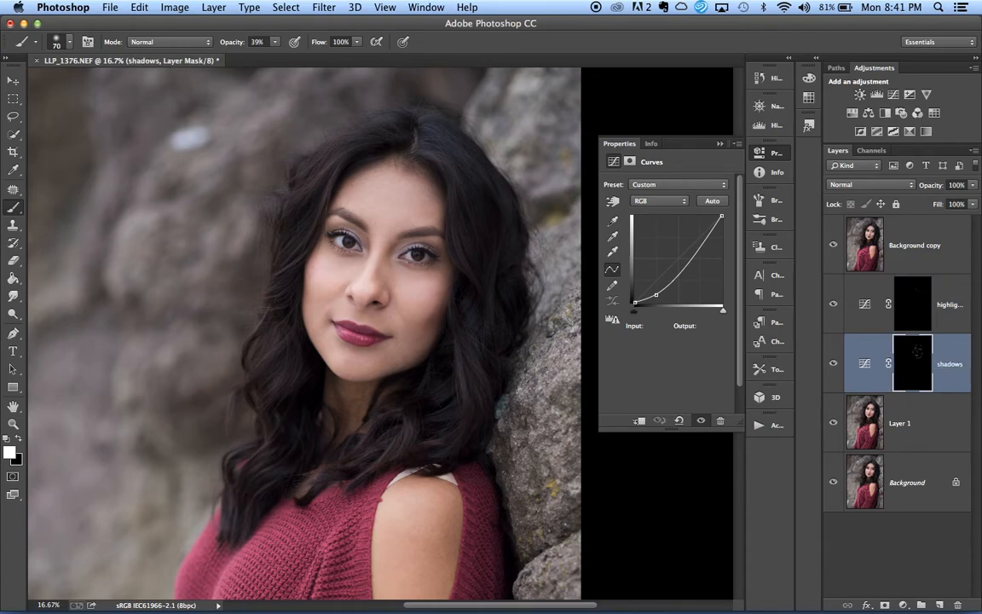
Paint hair highlights on the highlights mask with a 100 px brush at 39% opacity, and hide the Background copy.
left_click(919, 315)
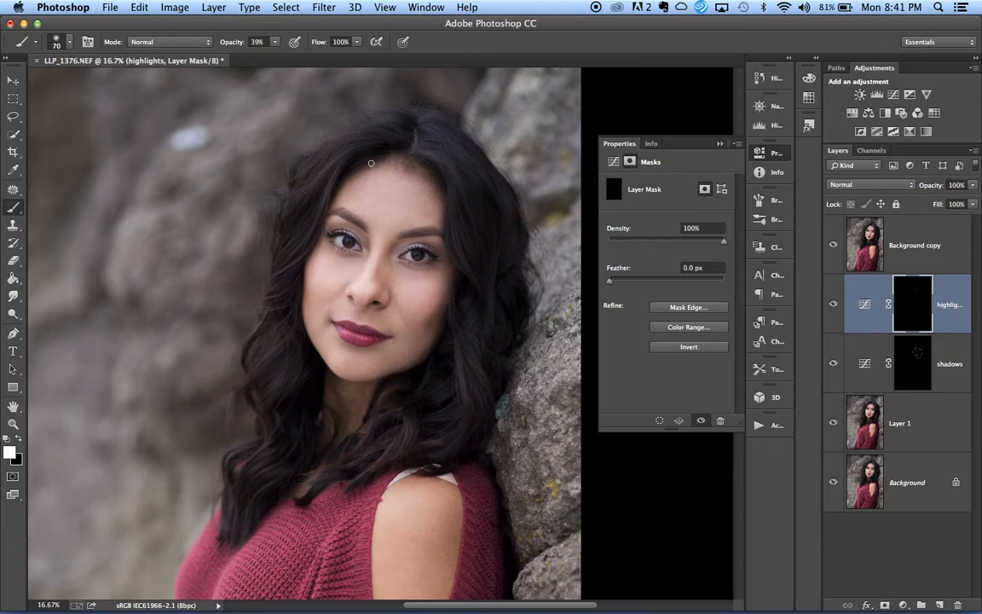
key("bracketleft")
key("super+equal")
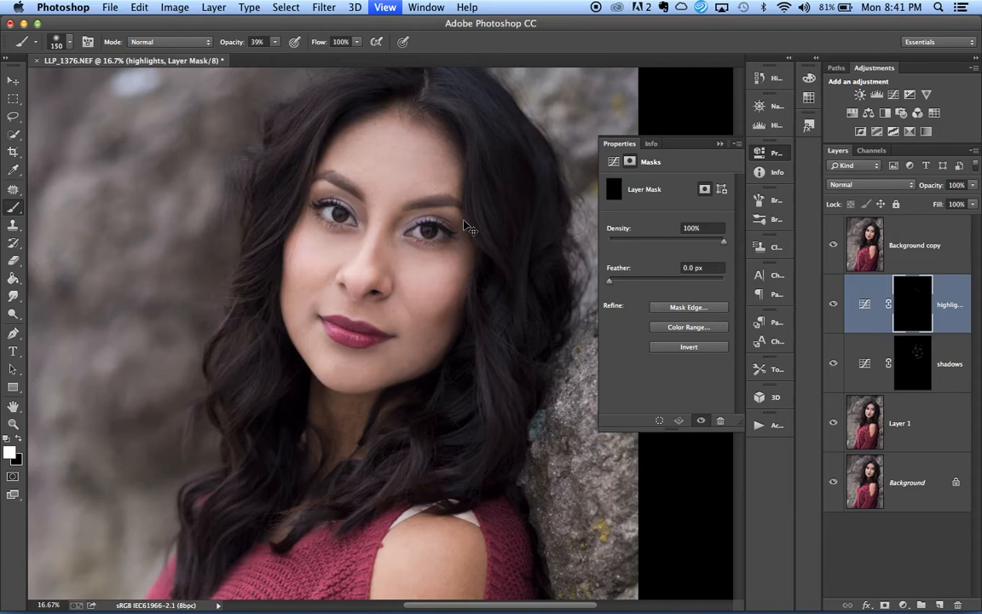
key("super+equal")
key("bracketleft")
key("bracketleft")
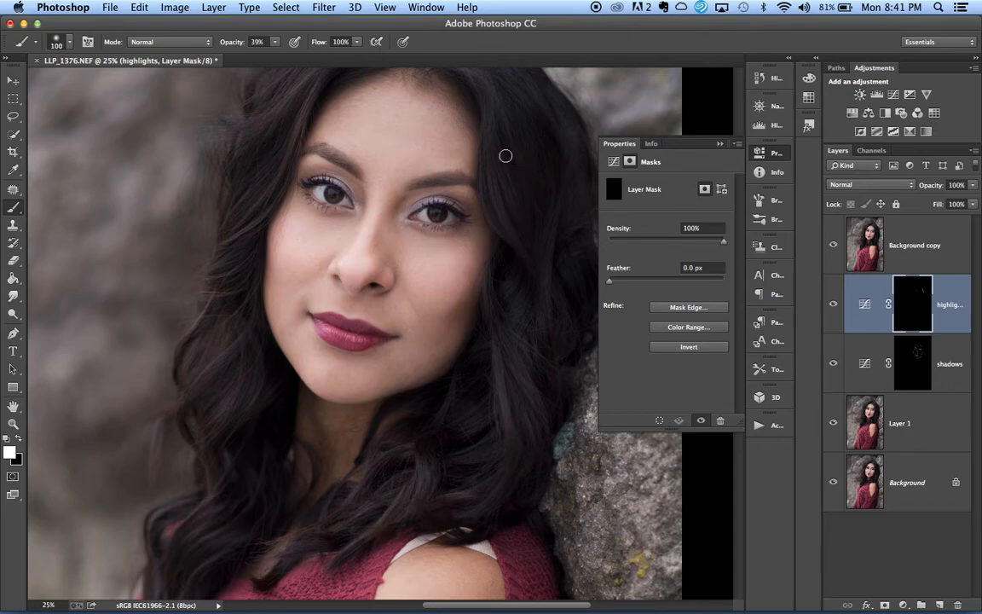
left_click(834, 246)
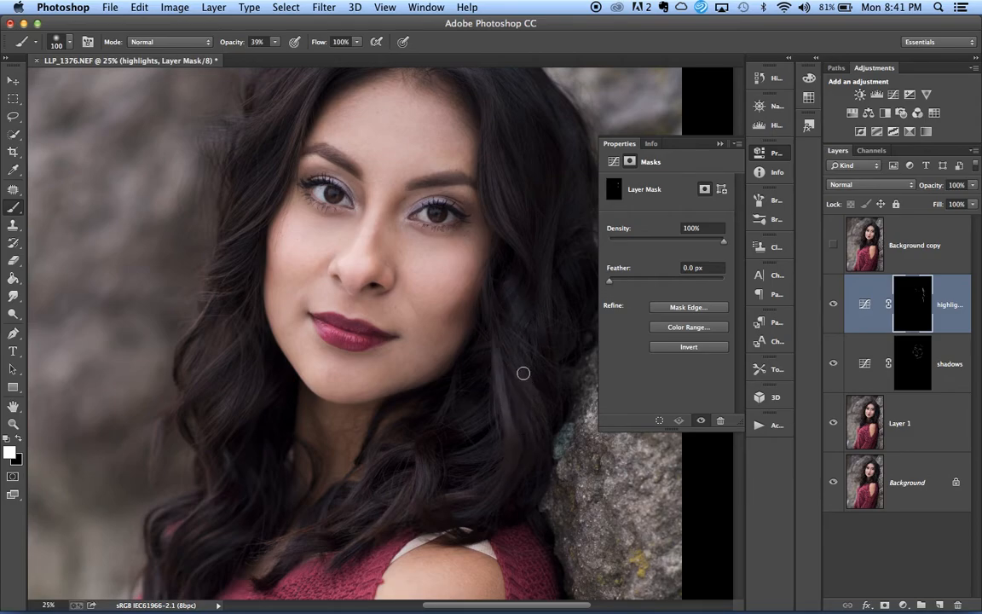
Lower the brush opacity to 22% and paint further highlights into the hair on the highlights mask.
left_click(274, 43)
left_click_drag(274, 56, 263, 56)
scroll(477, 257, "up", 3)
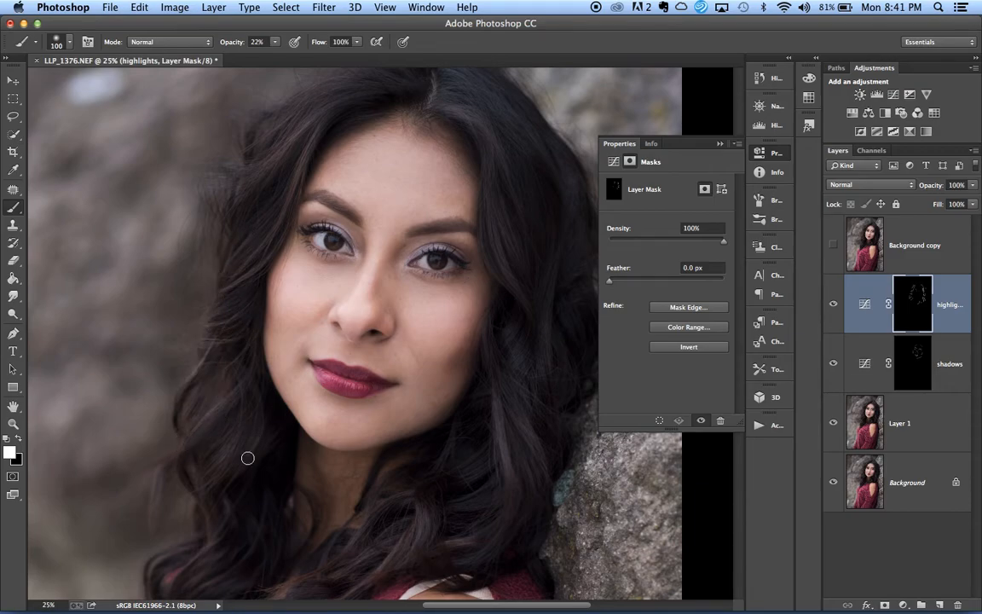
scroll(247, 458, "down", 4)
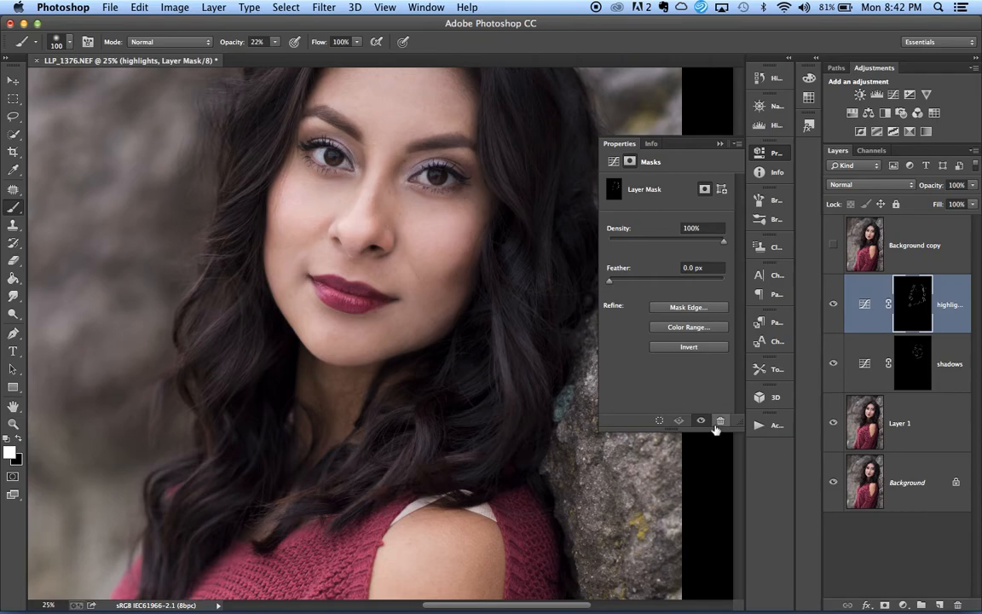
scroll(509, 503, "up", 3)
scroll(508, 503, "right", 2)
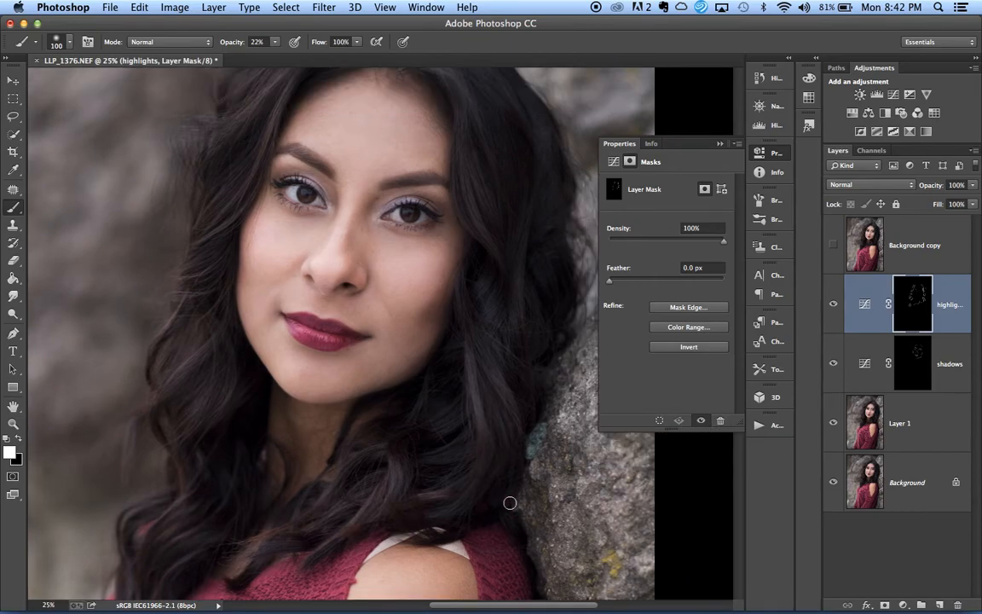
left_click(719, 144)
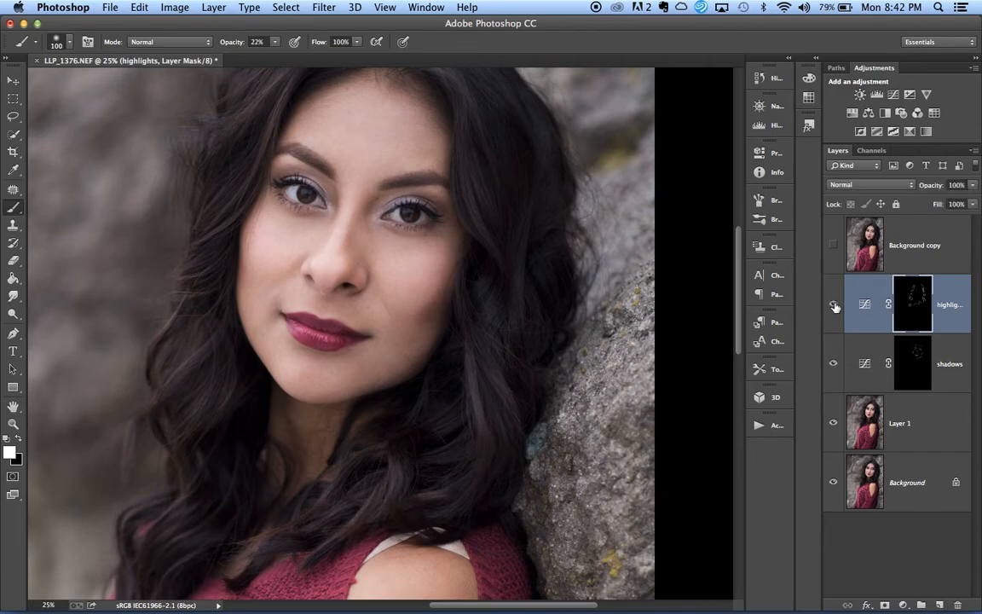
Paint darker strands into the hair on the shadows mask with a brush of up to 175 px at 22% opacity.
left_click(911, 374)
key("bracketright")
key("bracketright")
key("bracketright")
key("bracketright")
key("bracketright")
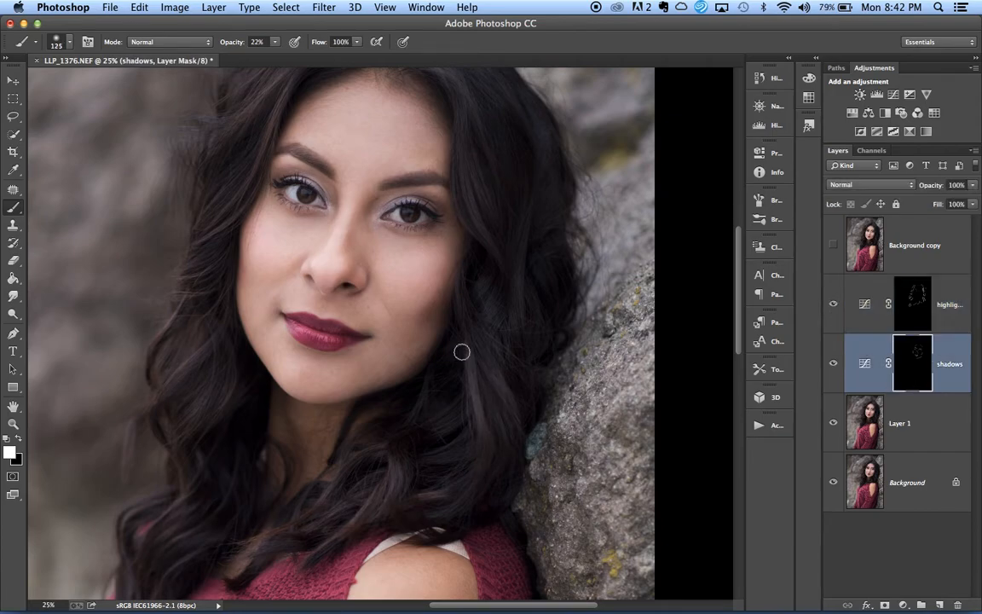
key("bracketleft")
key("bracketleft")
scroll(264, 569, "down", 4)
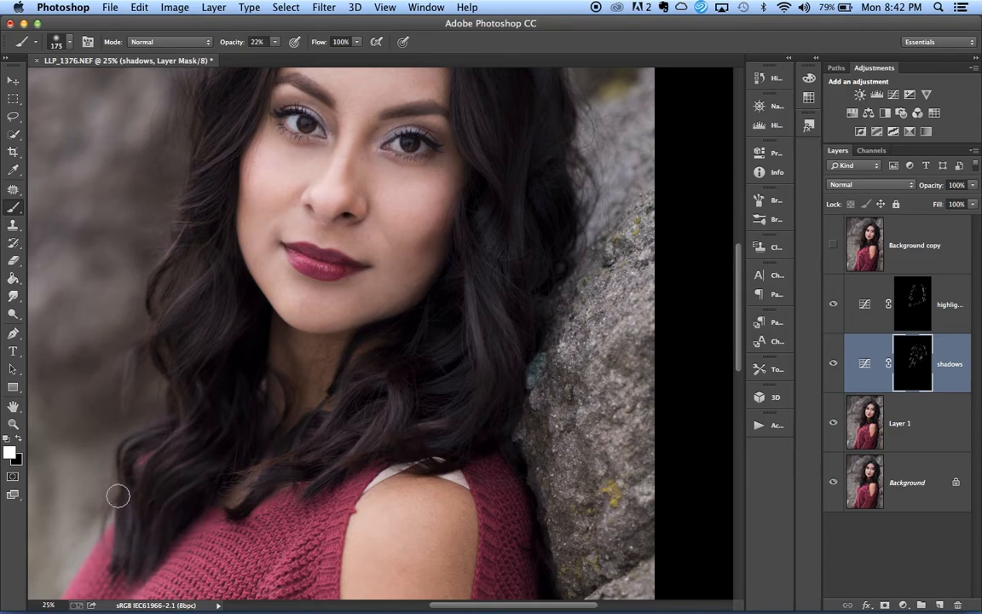
scroll(261, 468, "right", 2)
scroll(260, 468, "up", 4)
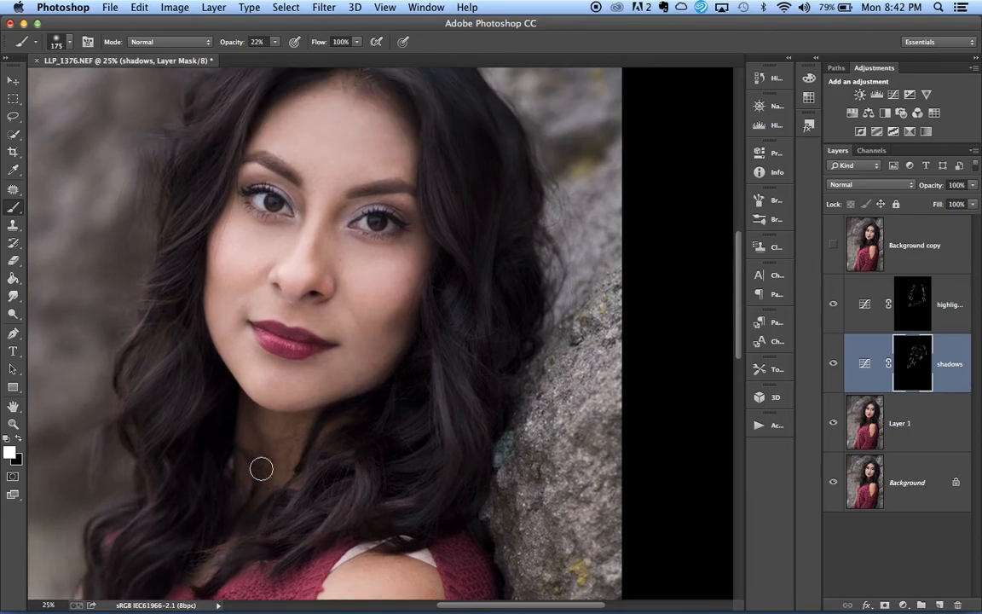
scroll(261, 467, "up", 5)
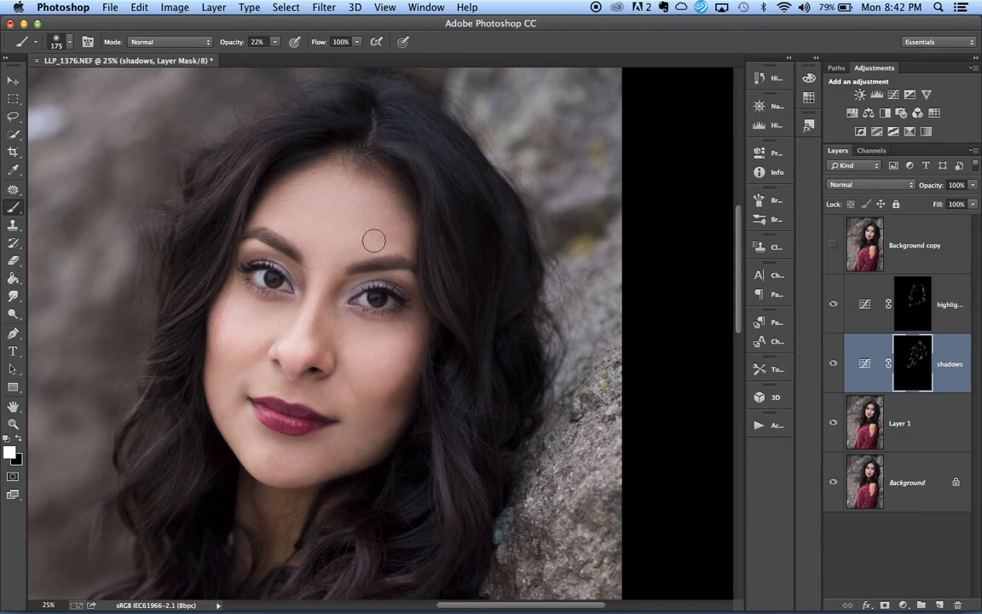
Compare the portrait before and after the hair dodging and burning by showing and hiding the Background copy.
key("super+minus")
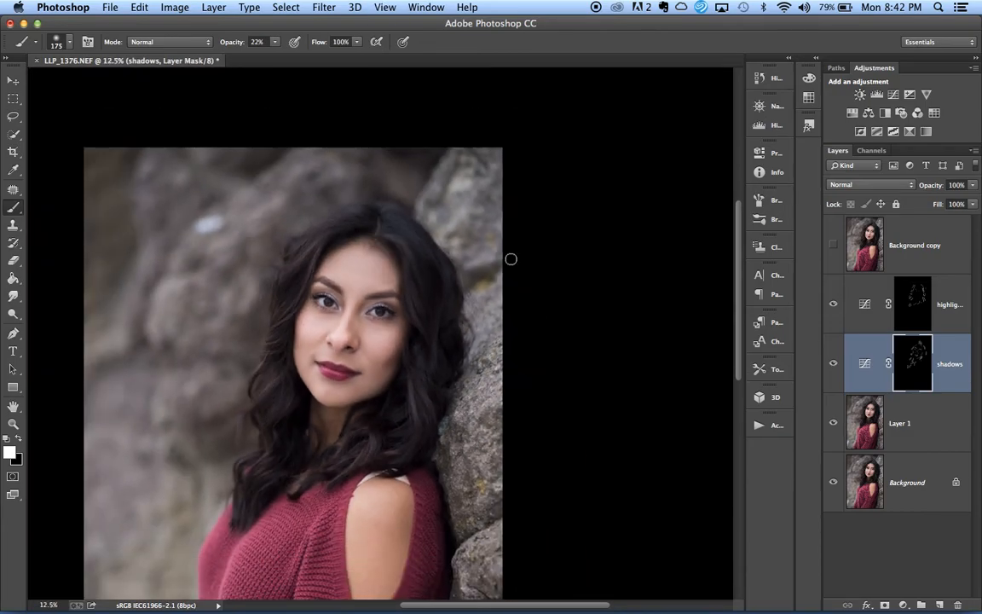
left_click(833, 246)
left_click(833, 245)
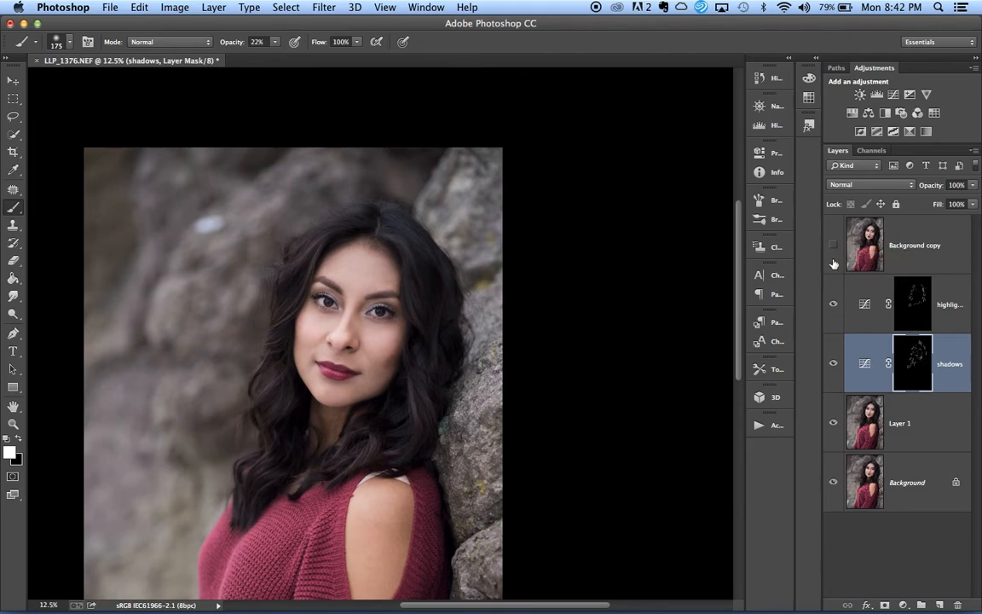
Merge the visible layers into the Background and flatten the image, discarding the hidden Background copy.
left_click(920, 492)
right_click(921, 493)
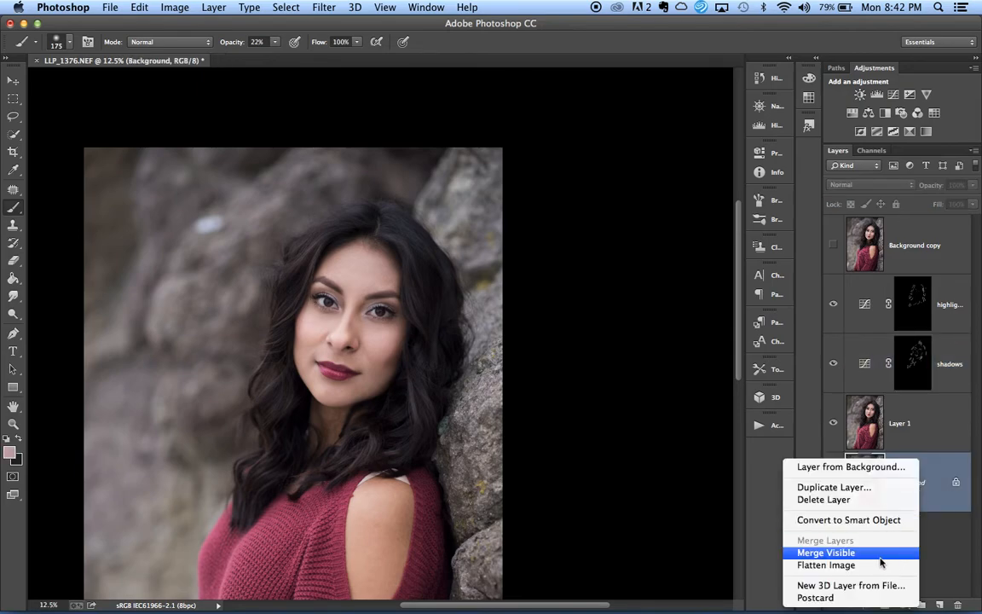
left_click(821, 554)
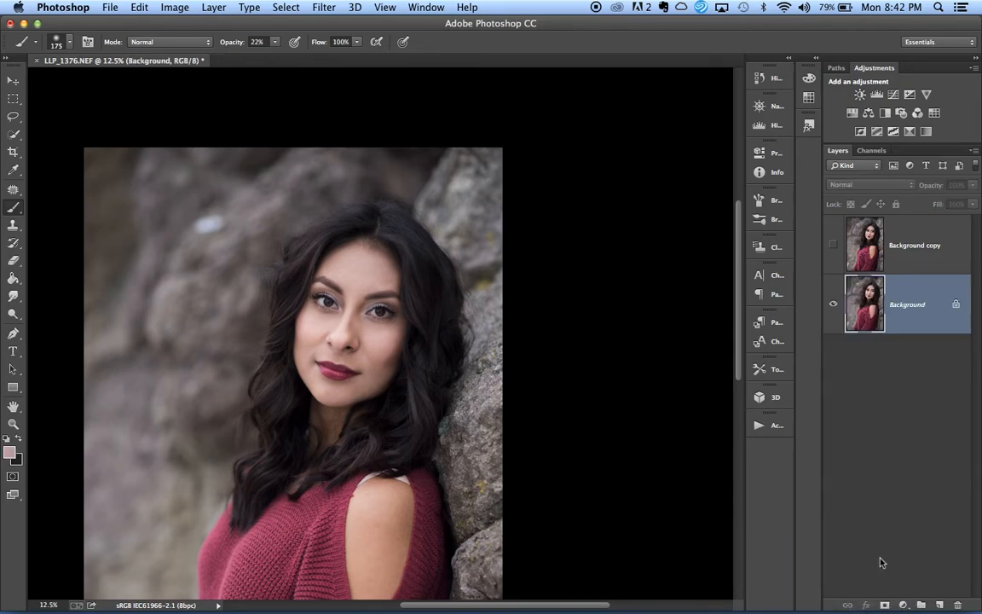
right_click(886, 296)
left_click(875, 398)
key("Return")
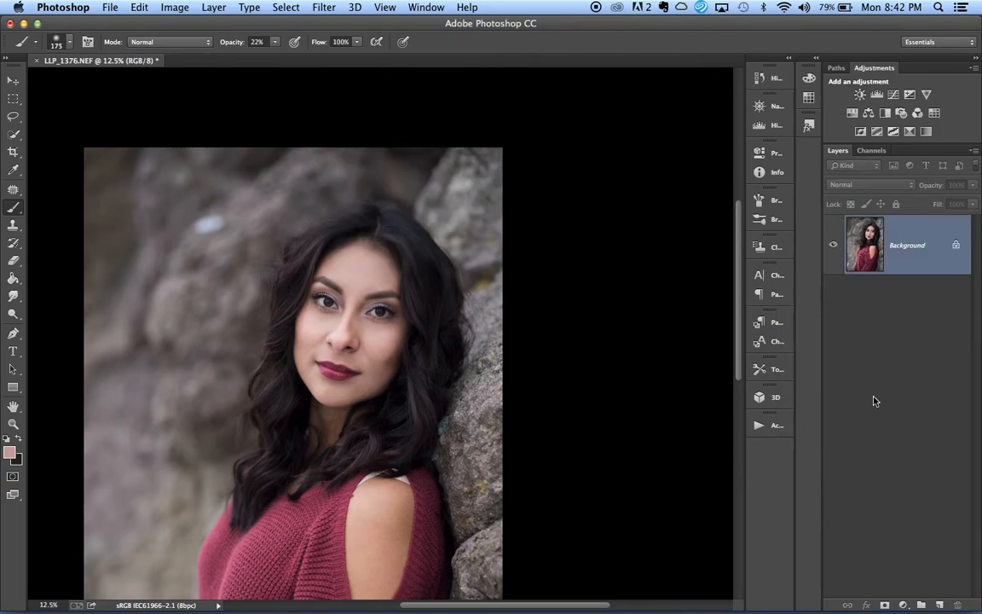
Add a Brightness/Contrast adjustment with contrast at 15 and flatten the image.
key("super+minus")
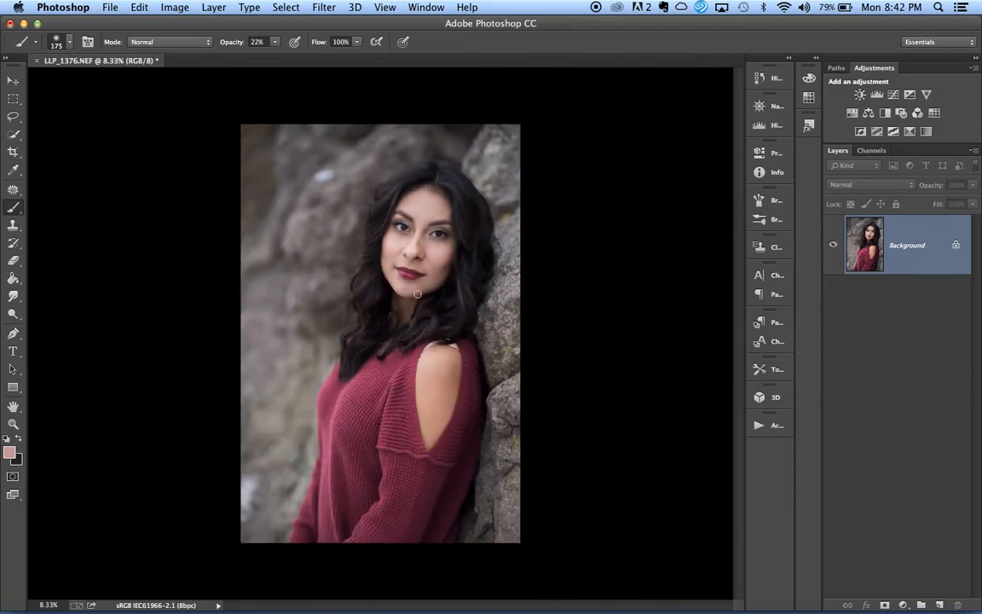
key("super+plus")
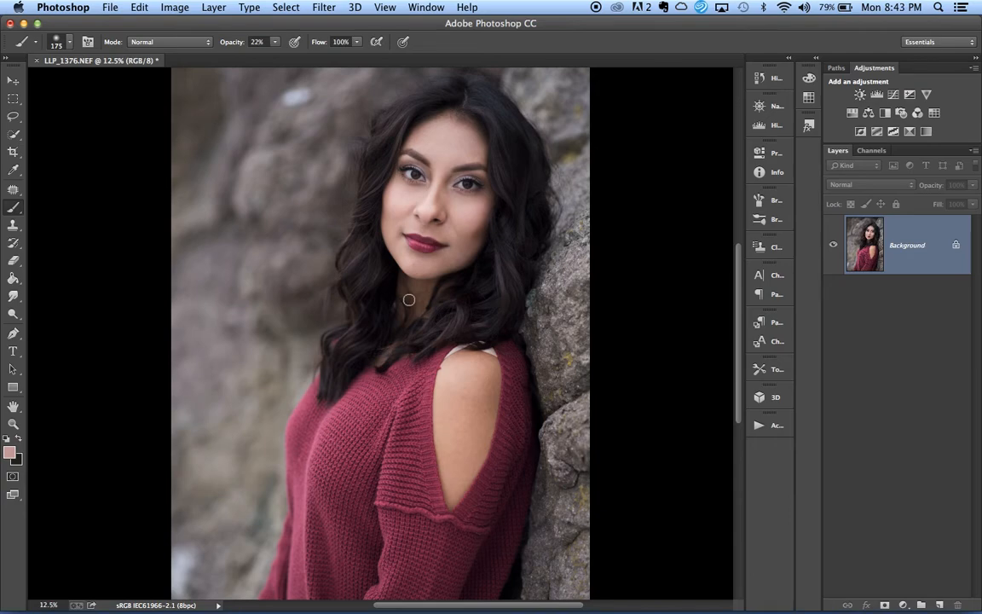
left_click(861, 95)
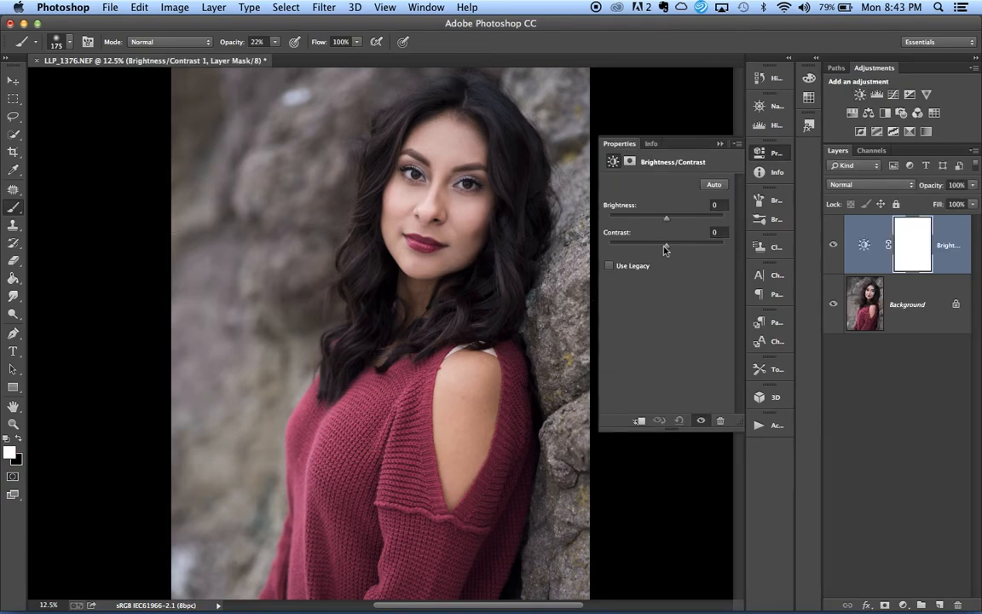
left_click_drag(668, 246, 676, 246)
right_click(909, 307)
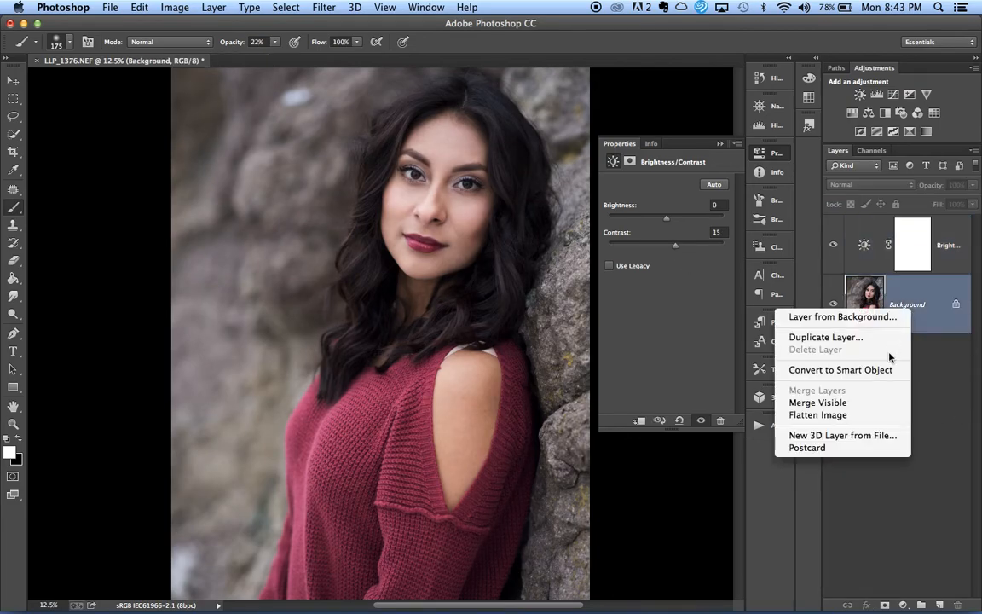
left_click(856, 415)
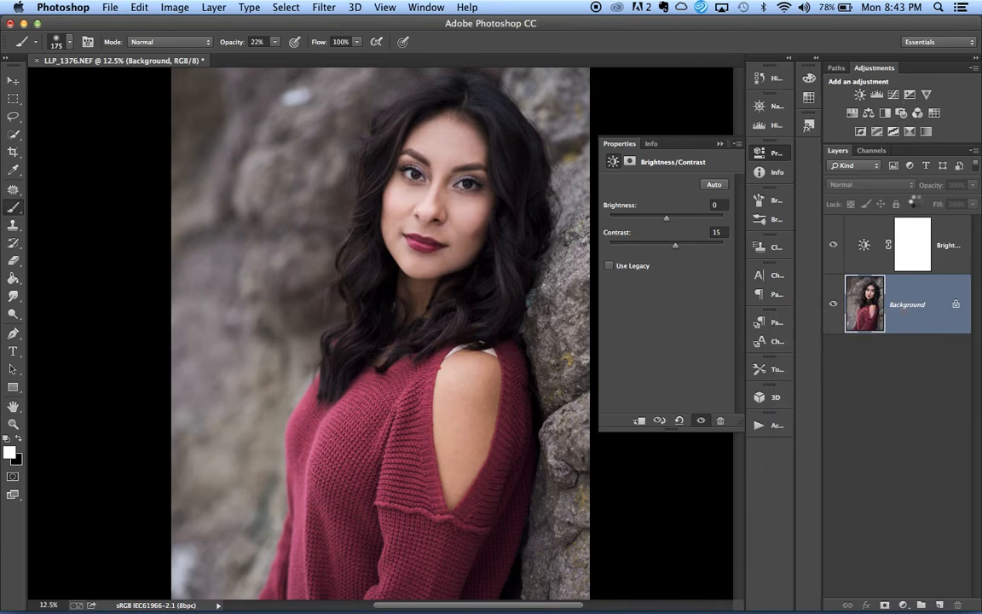
Add a Selective Color adjustment with the Reds' cyan at -4% and yellow at +17%.
left_click(911, 132)
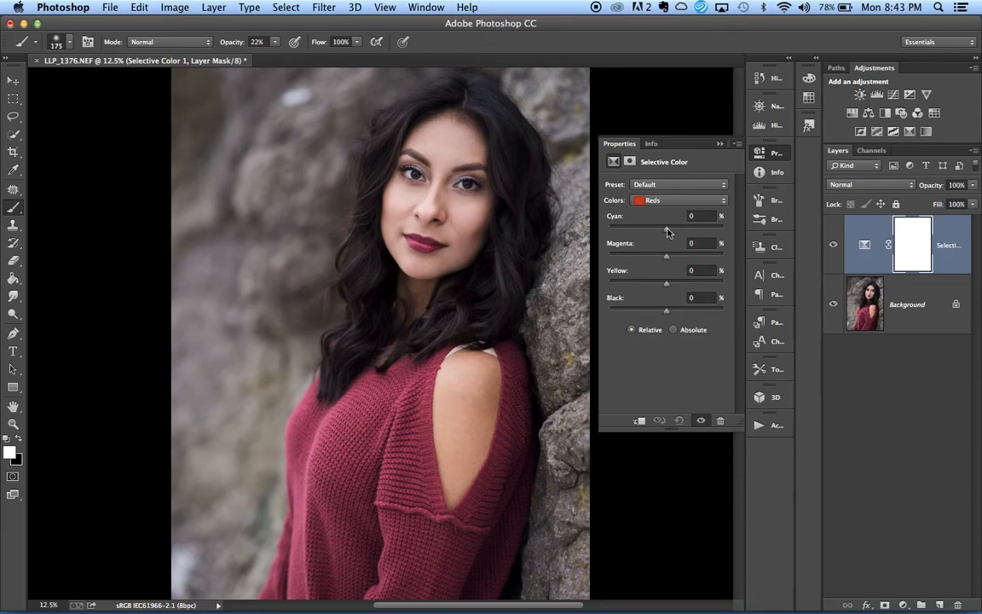
left_click_drag(668, 232, 552, 224)
left_click_drag(535, 277, 667, 209)
left_click_drag(663, 233, 735, 234)
left_click_drag(608, 228, 666, 241)
left_click_drag(662, 257, 678, 289)
key("super+minus")
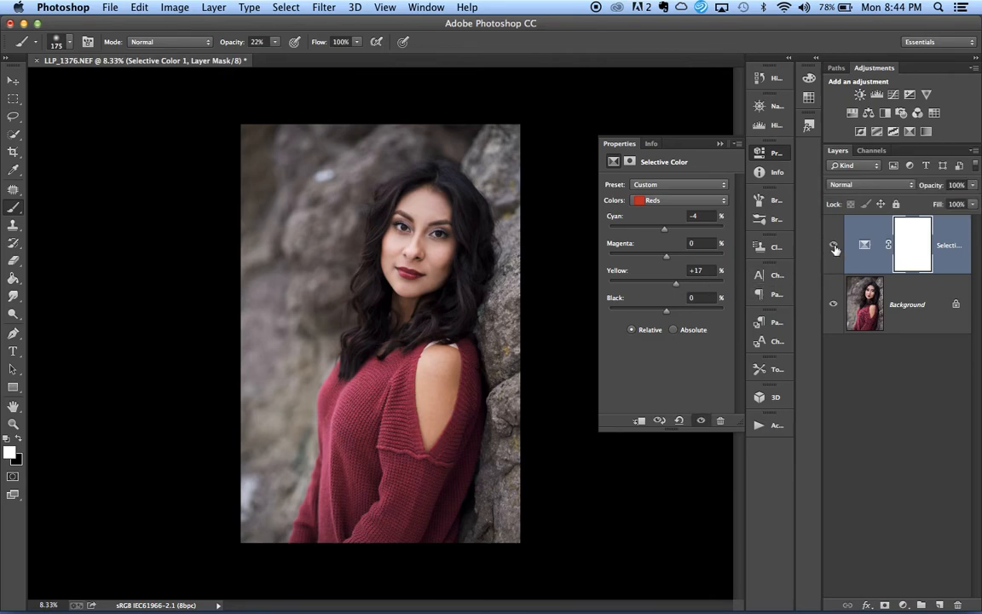
Reduce the Selective Color layer's opacity to about 69% and flatten the image.
left_click(973, 185)
left_click_drag(964, 198, 953, 204)
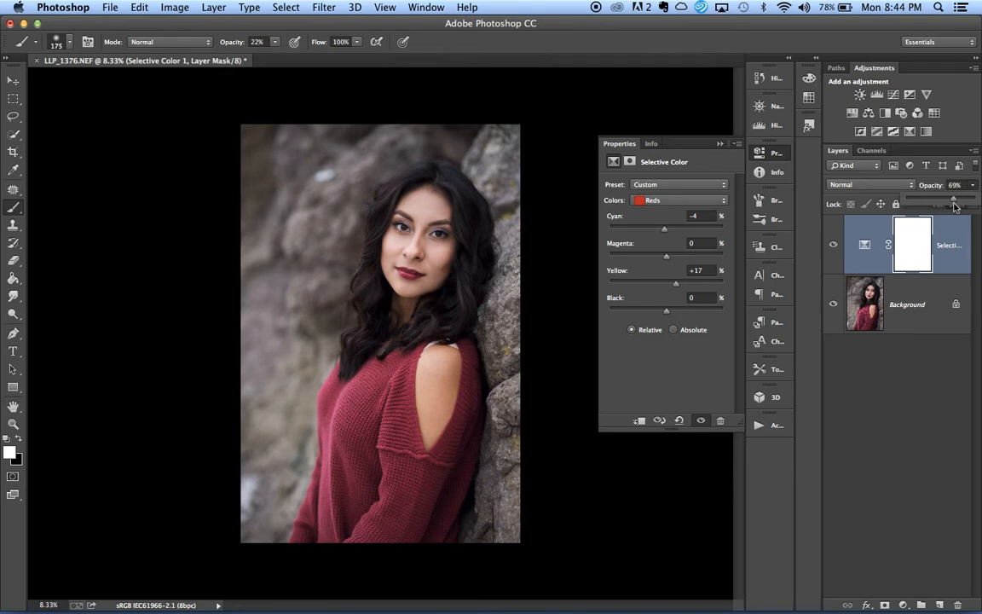
right_click(912, 317)
left_click(869, 418)
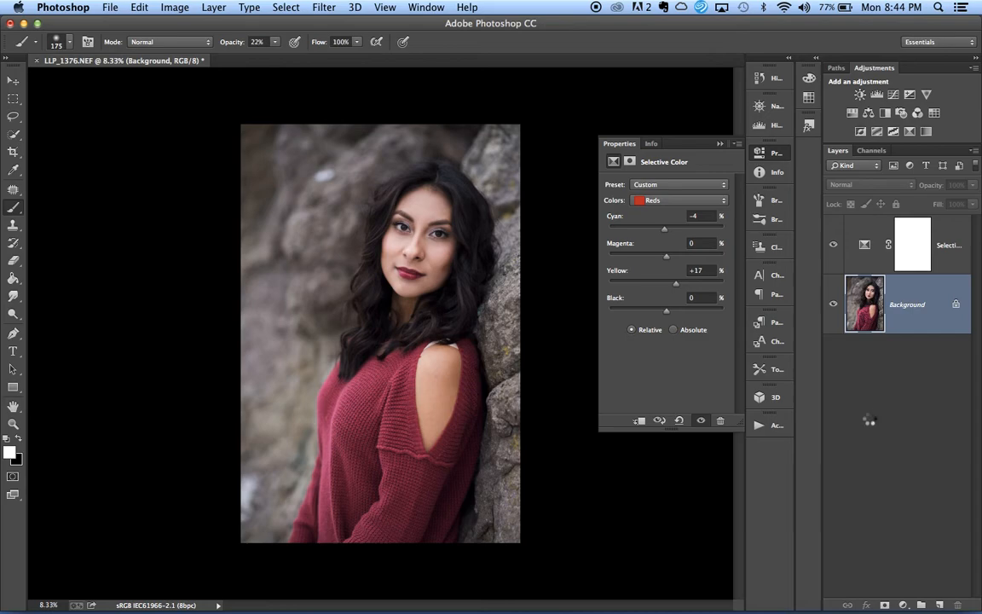
Add a Levels adjustment with midtones at 0.93 and erase it from the woman using an 1100 px Eraser at 99% opacity.
left_click(876, 94)
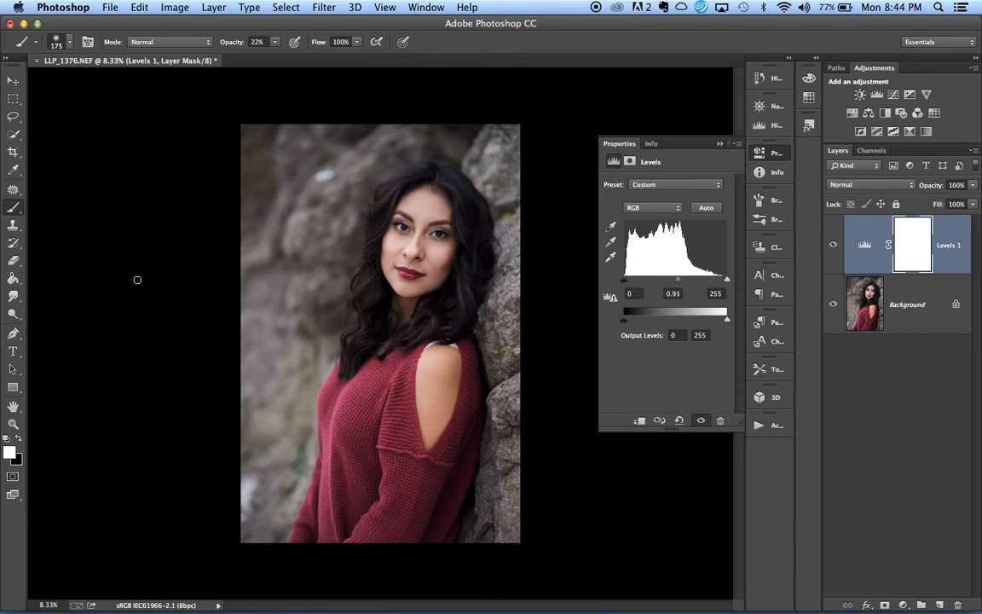
left_click(13, 262)
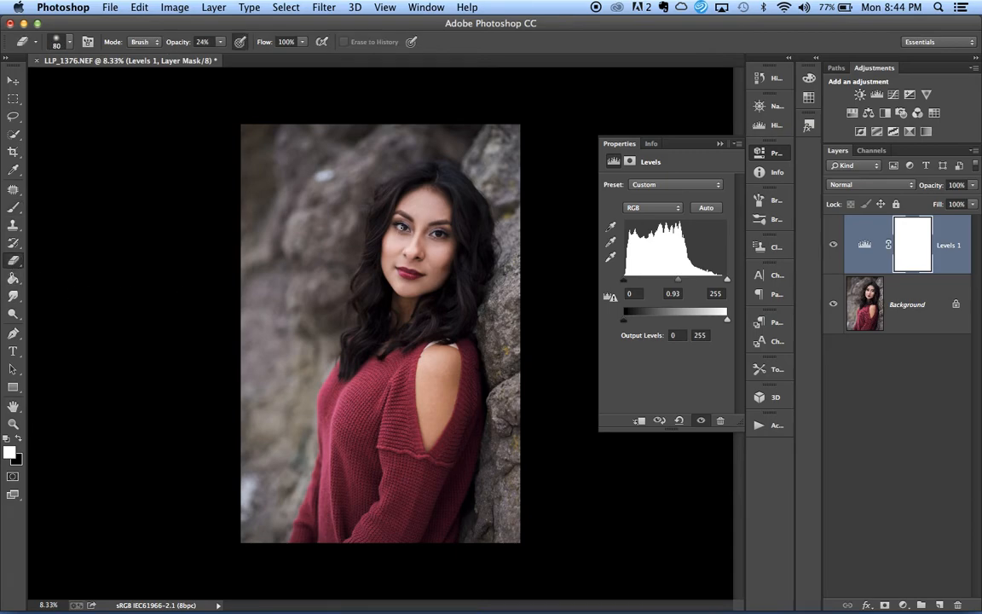
key("bracketright")
key("bracketright")
key("bracketright")
key("bracketright")
key("bracketright")
key("bracketright")
key("bracketright")
key("bracketright")
key("bracketright")
key("bracketright")
key("bracketright")
key("bracketright")
key("bracketright")
key("bracketright")
left_click(219, 43)
left_click_drag(219, 56, 271, 55)
left_click(403, 239)
mouse_move(426, 225)
left_mouse_down()
mouse_move(408, 291)
mouse_move(425, 377)
mouse_move(428, 407)
left_mouse_up()
Check the masked Levels effect by hiding and showing its layer, and flatten the image.
left_click(833, 246)
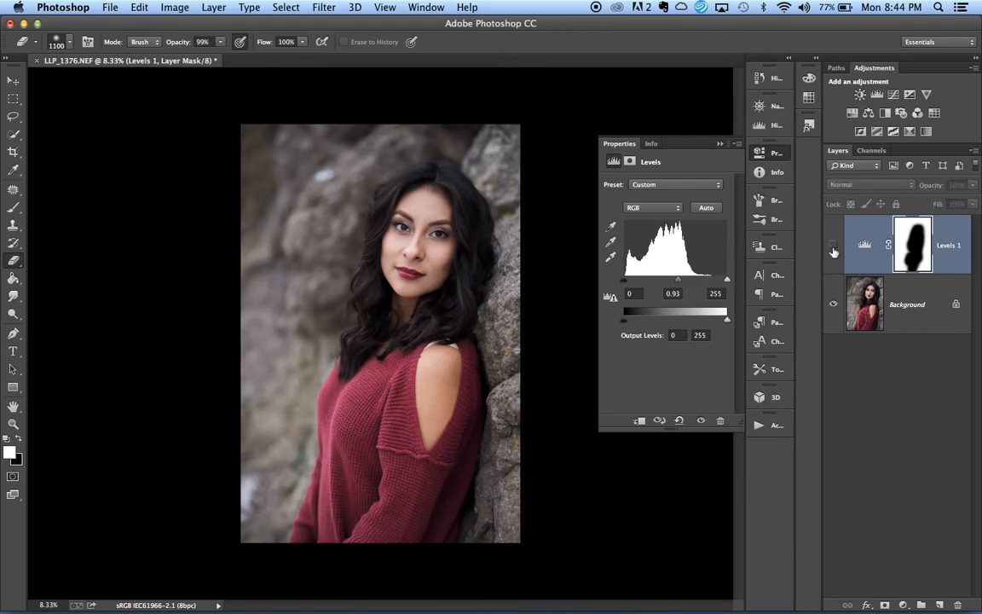
left_click(834, 245)
left_click(914, 316)
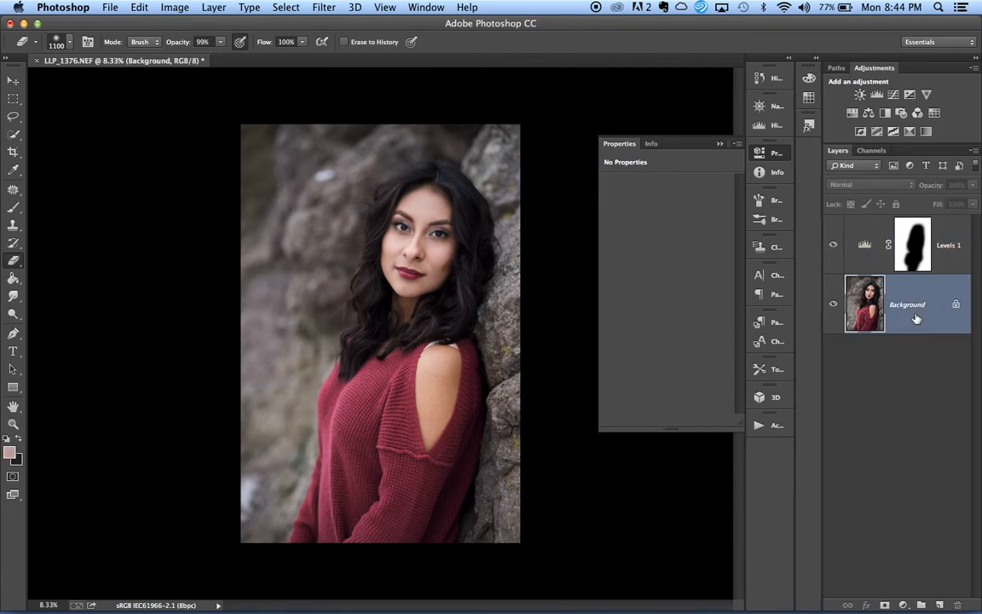
right_click(915, 318)
left_click(850, 414)
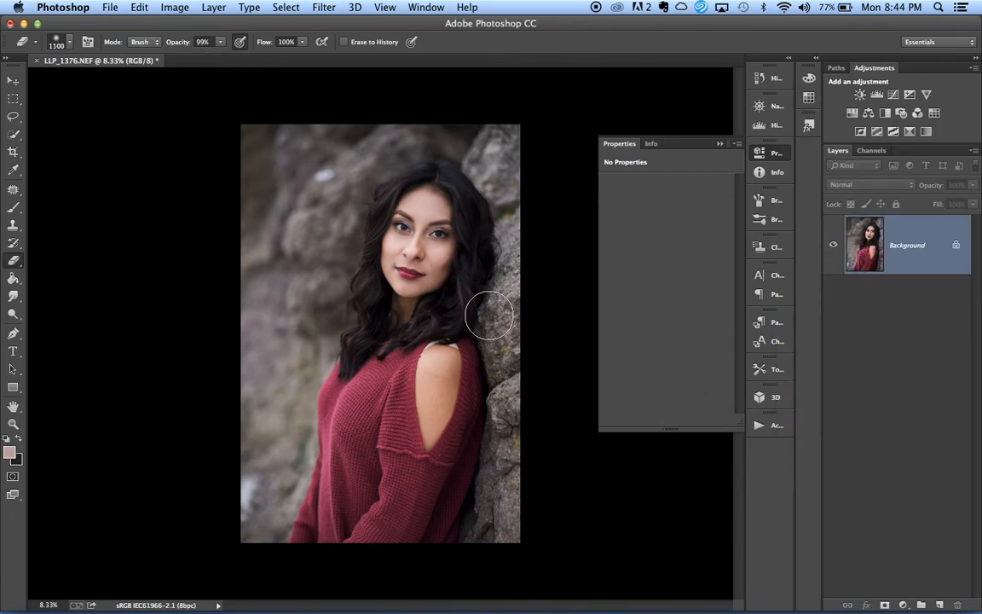
Save the retouched portrait as a JPEG named LLP_1376forprint.jpg with the default JPEG options.
left_click(106, 7)
left_click(124, 150)
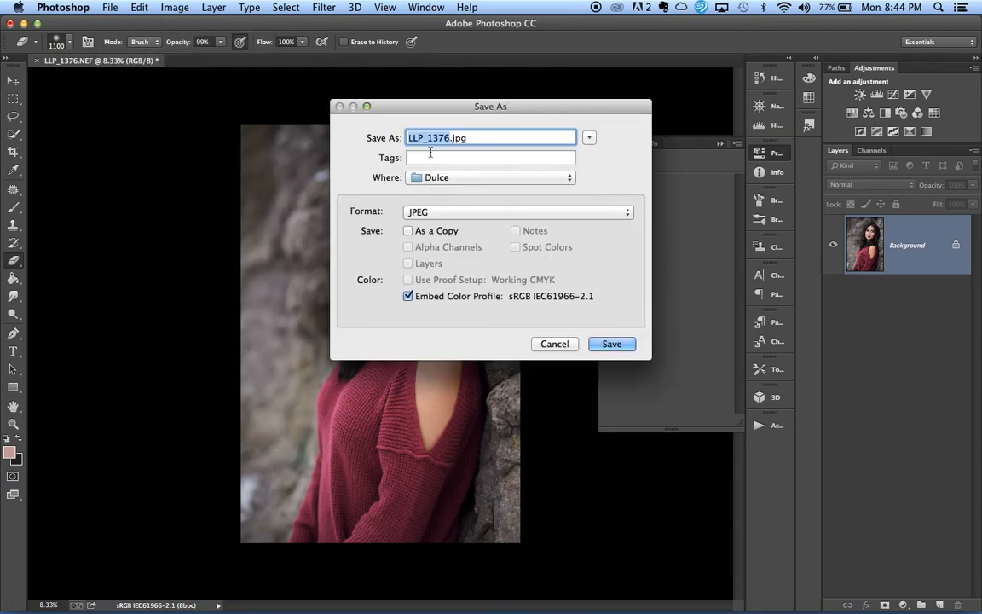
left_click(449, 136)
type("fop")
key("BackSpace")
type("rprint")
key("Return")
key("Return")
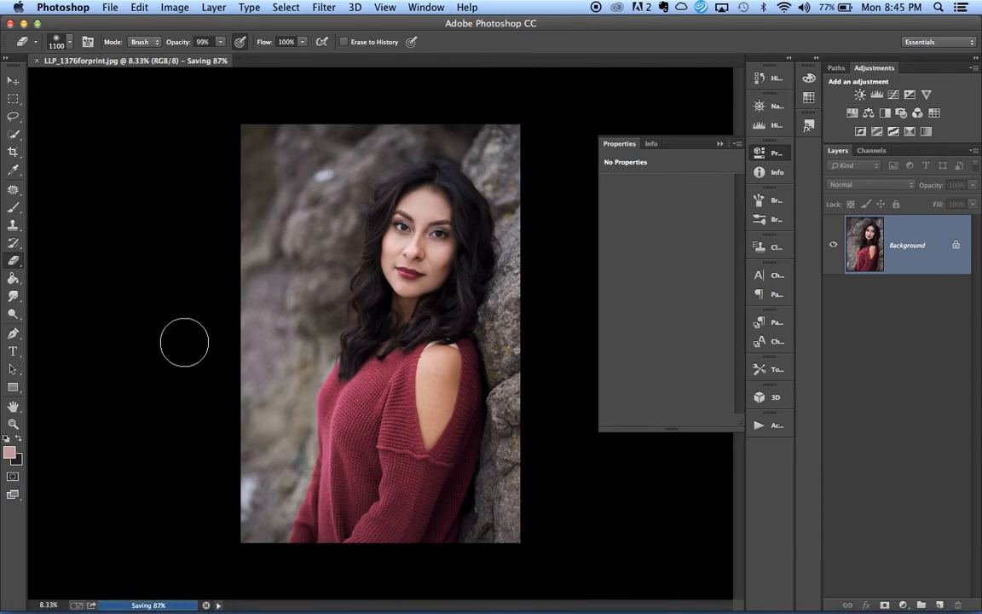
Switch to Finder and open the original LLP_1376.NEF through Camera Raw without changing its settings.
left_click(49, 588)
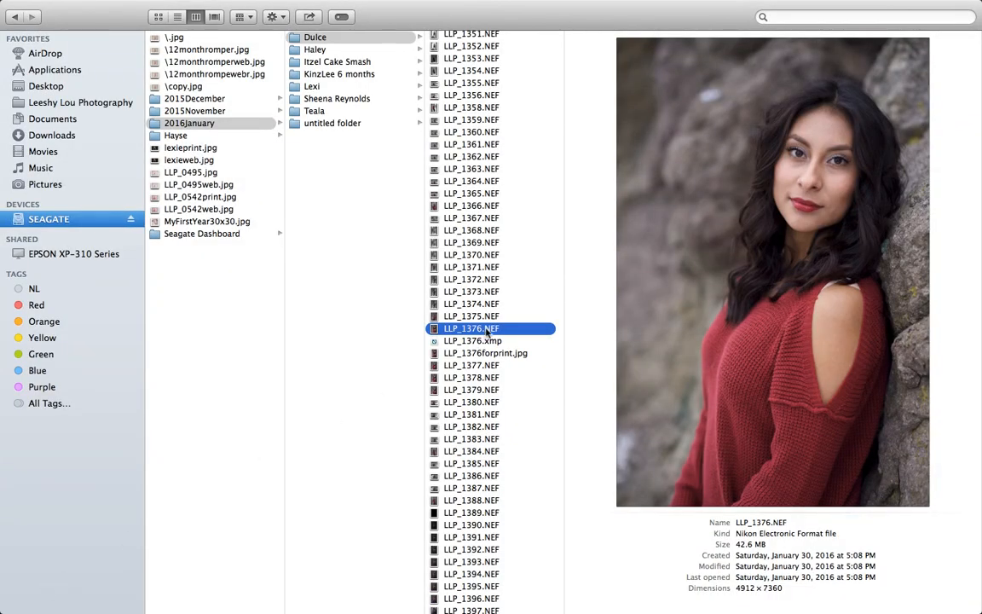
double_click(487, 330)
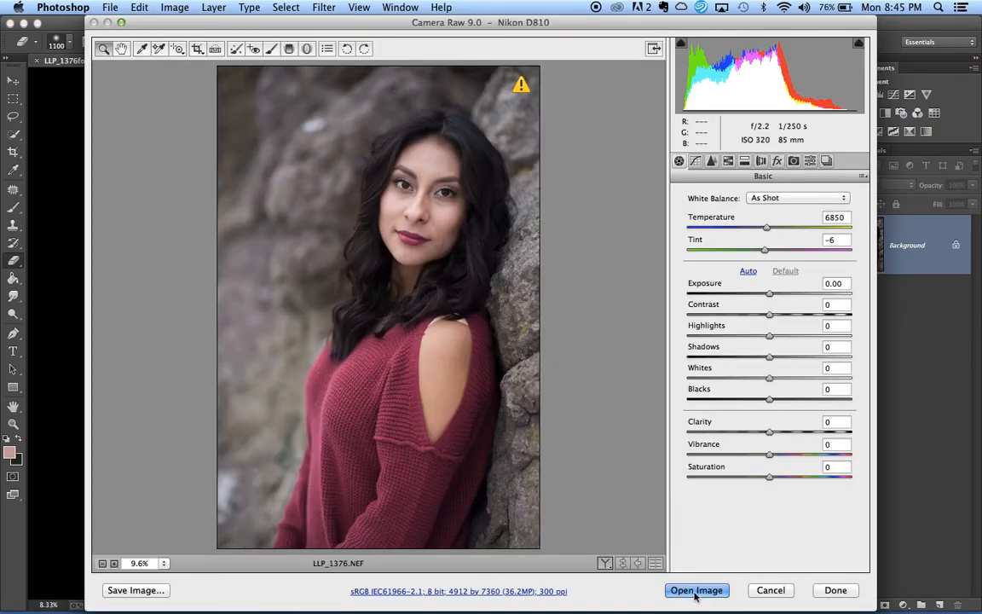
left_click(694, 589)
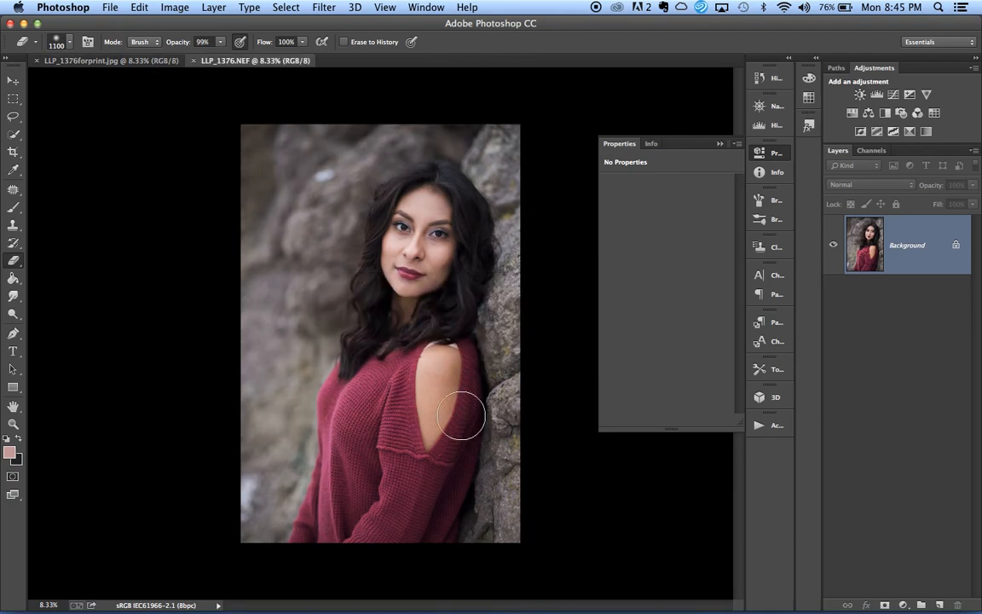
key("super+equal")
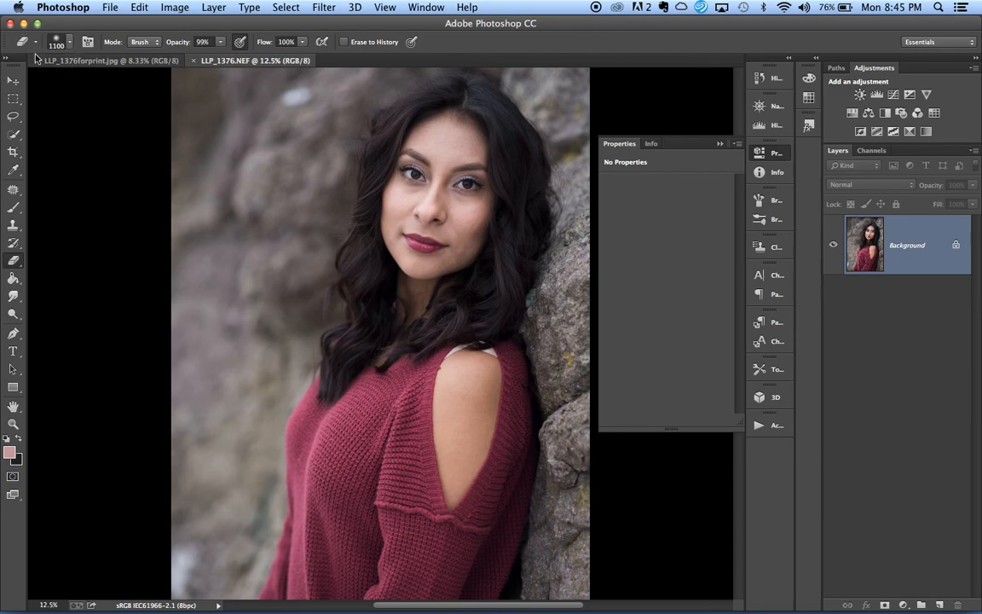
Close LLP_1376forprint.jpg and reopen it from Finder in Photoshop so its tab follows the original's.
left_click(37, 61)
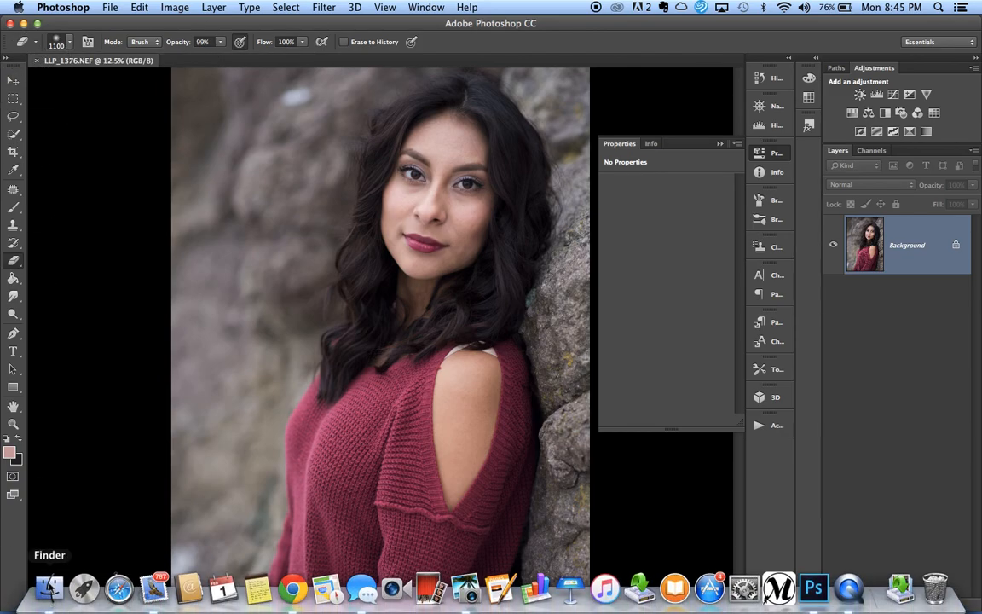
left_click(47, 591)
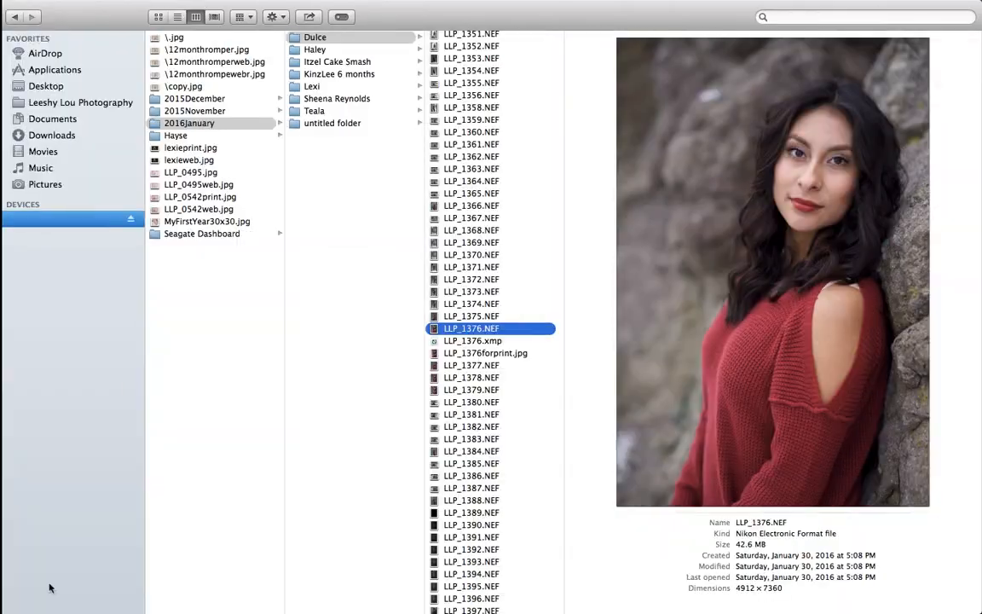
left_click(512, 353)
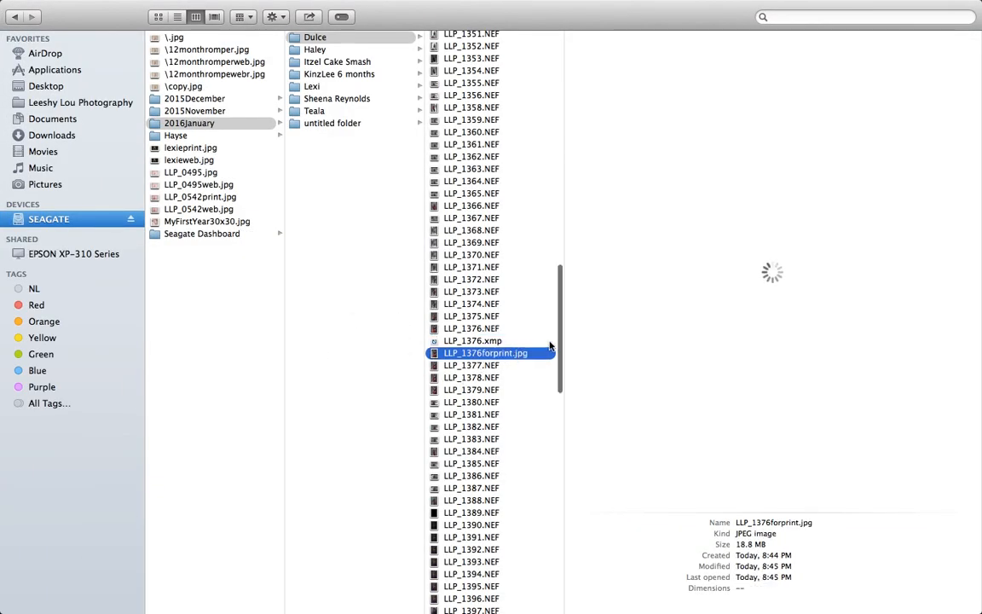
right_click(514, 355)
mouse_move(597, 371)
left_click(761, 394)
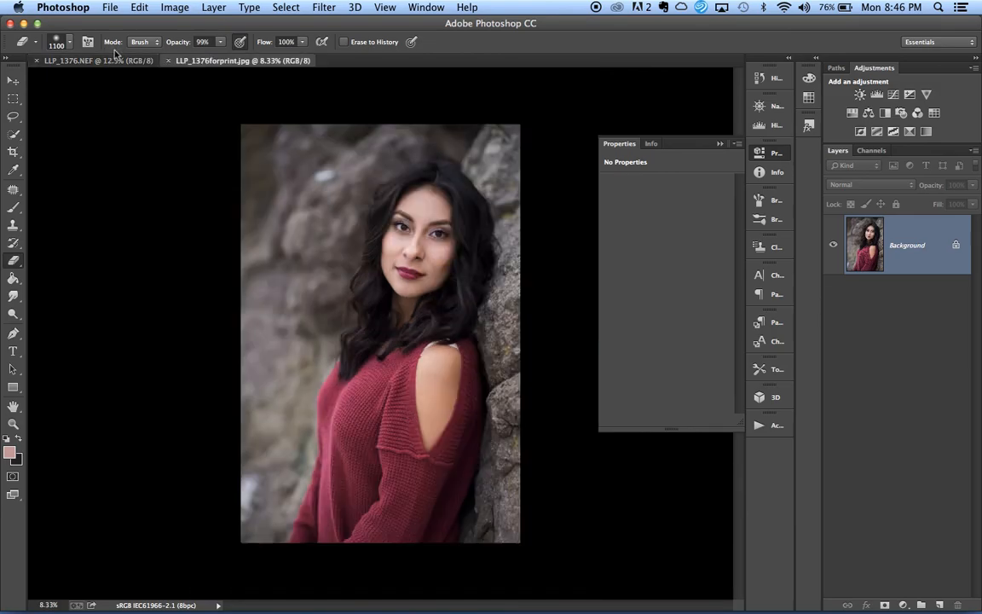
Compare the original LLP_1376.NEF with the retouched LLP_1376forprint.jpg at matching zoom levels by alternating between the two documents.
key("super+equal")
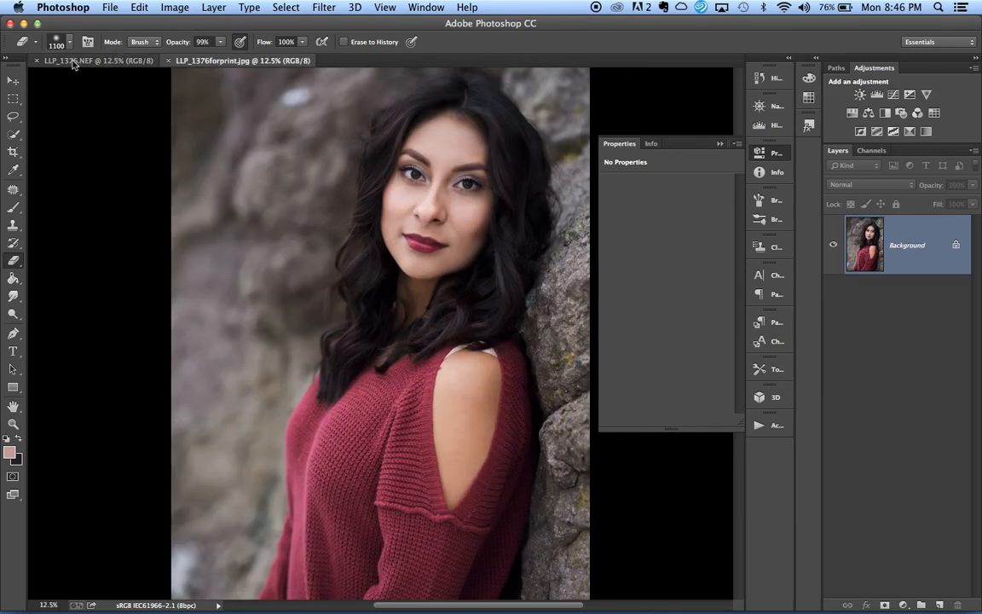
left_click(73, 61)
left_click(213, 62)
left_click(94, 63)
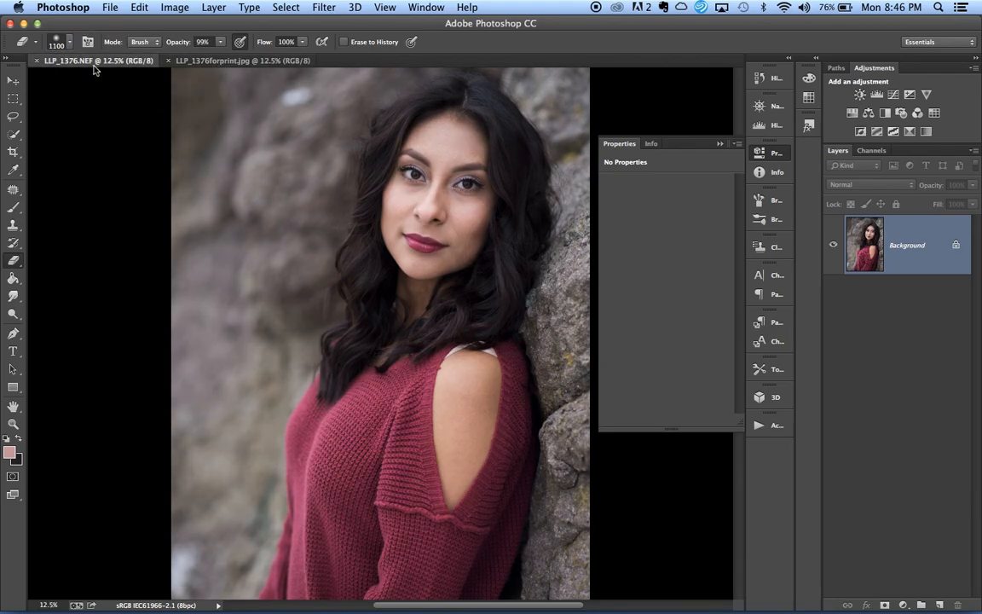
key("super+minus")
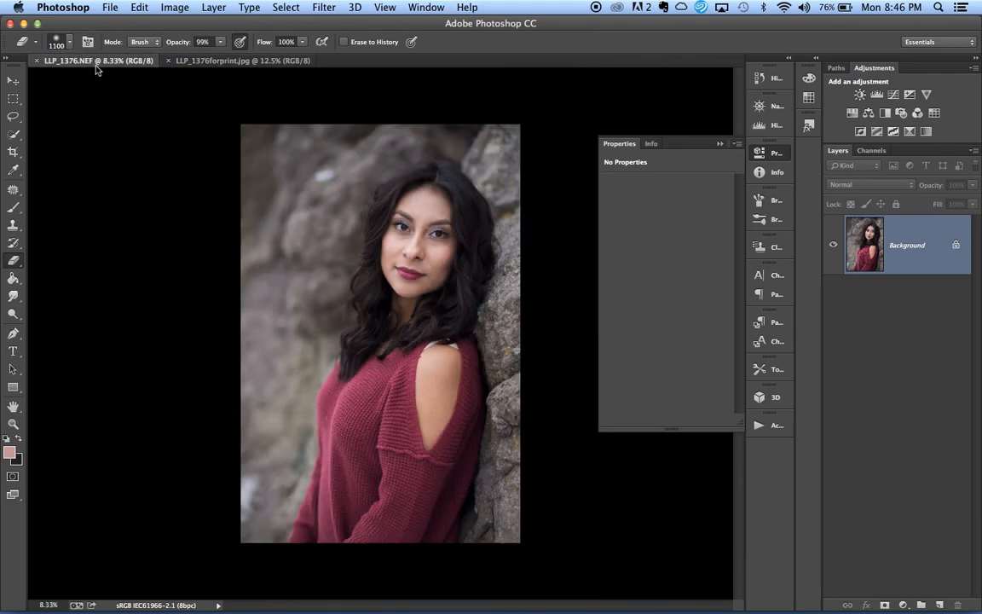
left_click(187, 62)
key("super+plus")
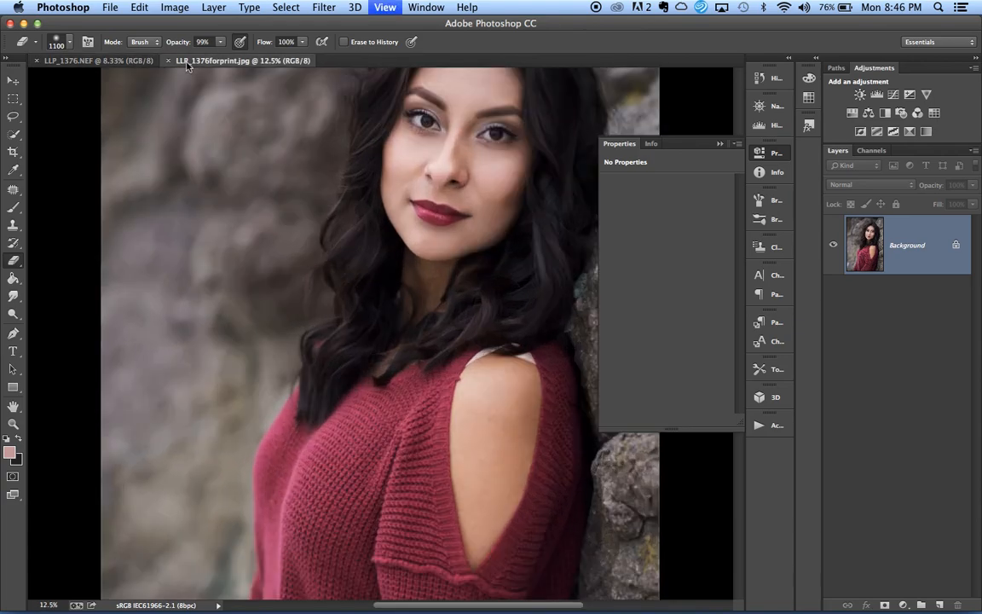
key("super+minus")
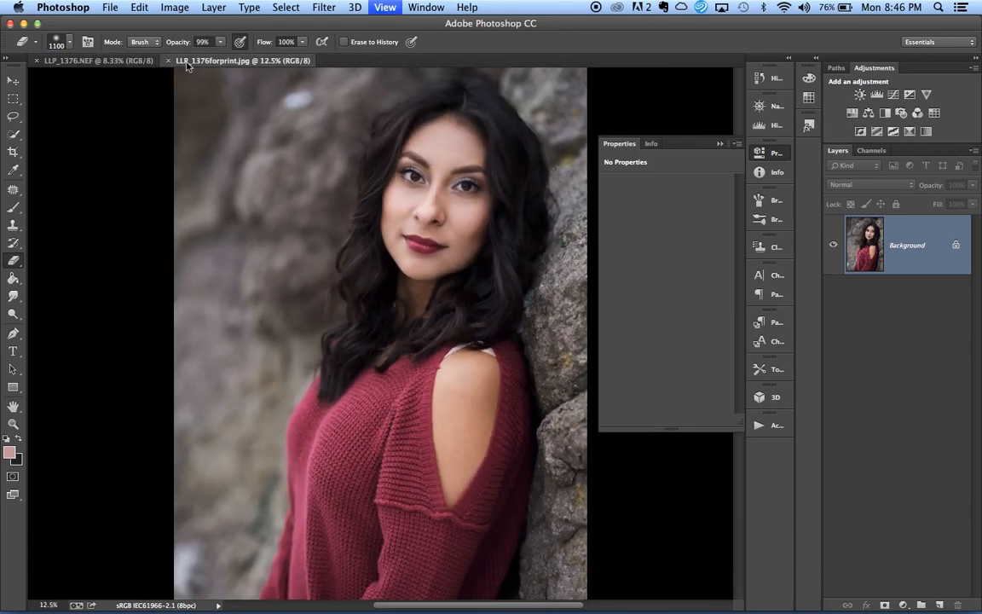
key("super+minus")
left_click(85, 62)
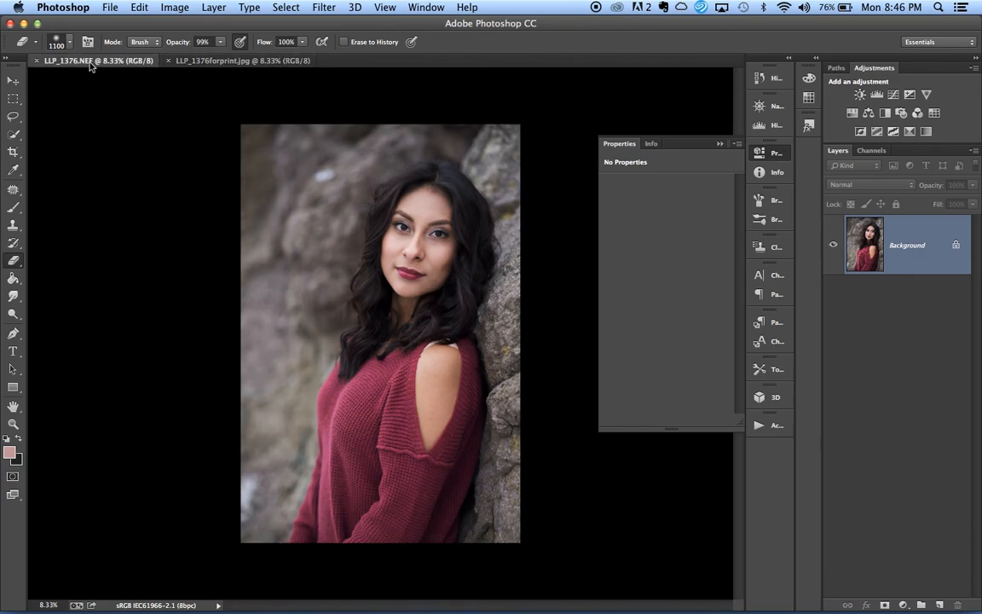
left_click(271, 66)
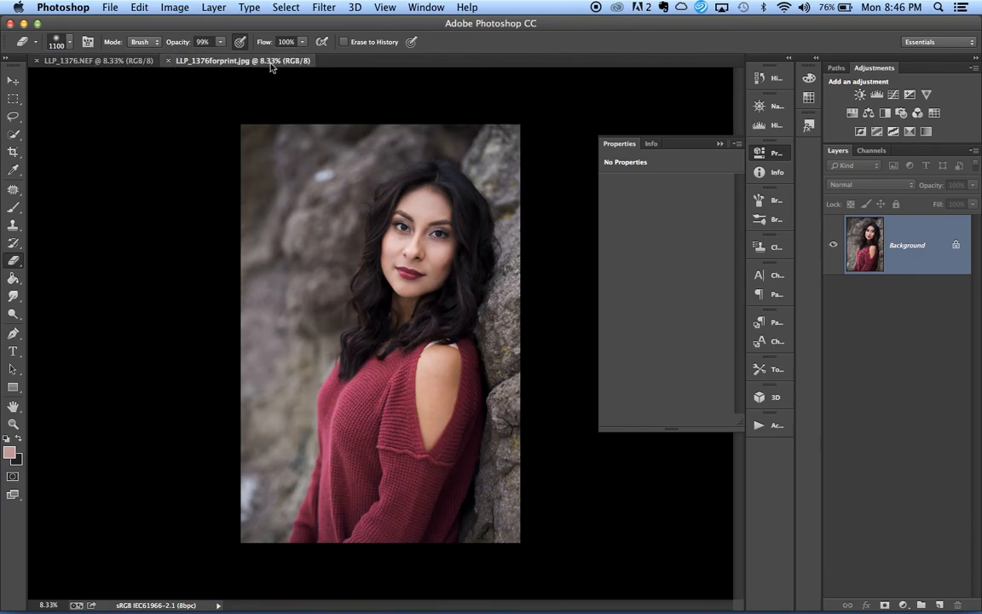